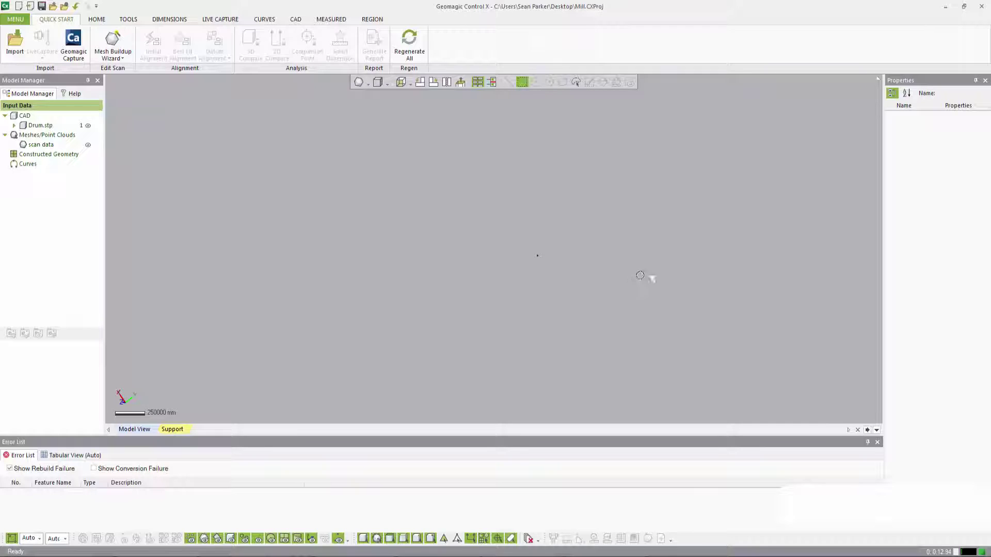
Step: Examine the Drum.stp CAD entry and the scan data mesh entry with their properties in the input data
right_click_drag(548, 253, 339, 248)
right_click_drag(487, 251, 665, 225)
left_click(39, 126)
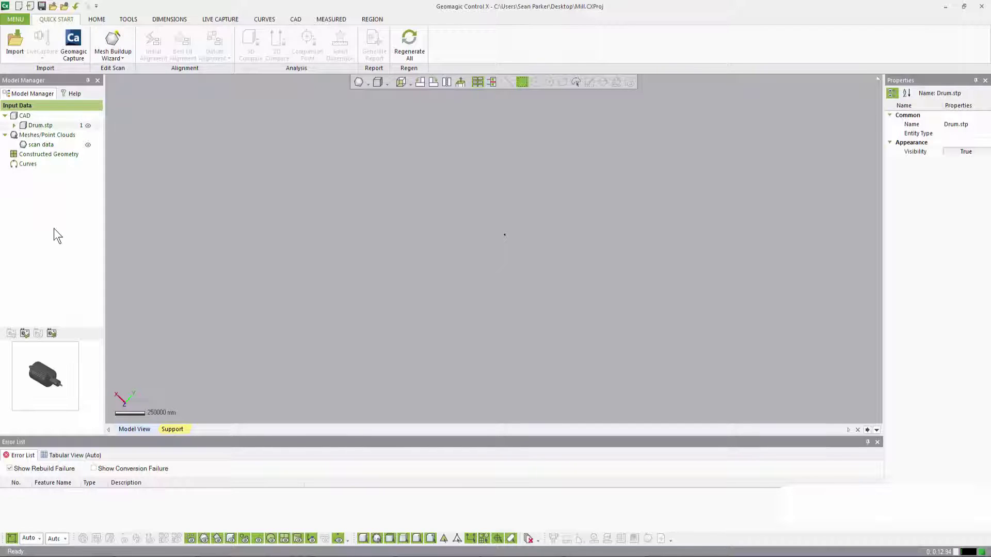
left_click(41, 145)
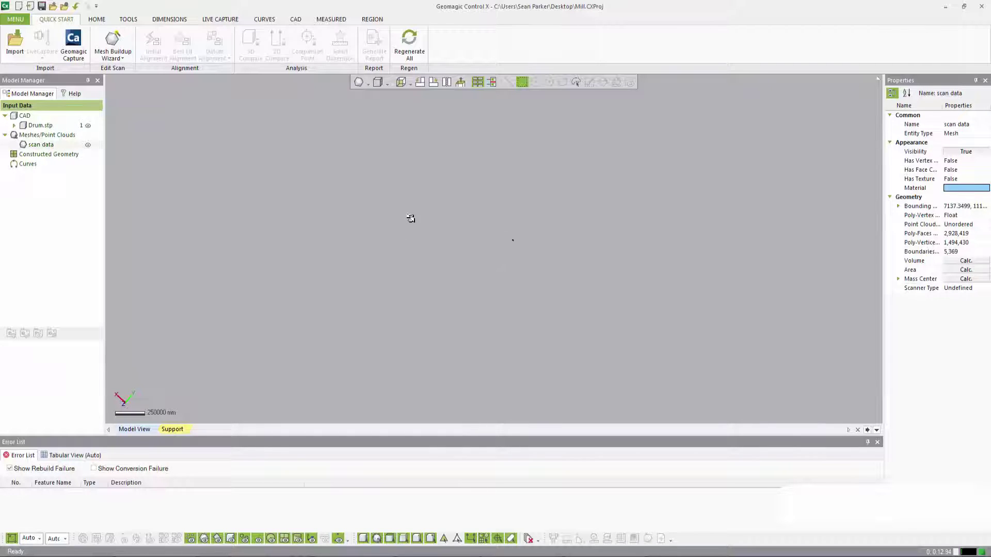
right_click_drag(531, 267, 510, 277)
scroll(538, 264, "up", 8)
scroll(515, 259, "down", 3)
right_click_drag(514, 259, 555, 260)
Step: Hide the scan data, fit the view, and examine the drum CAD model from the cone end
left_click(88, 145)
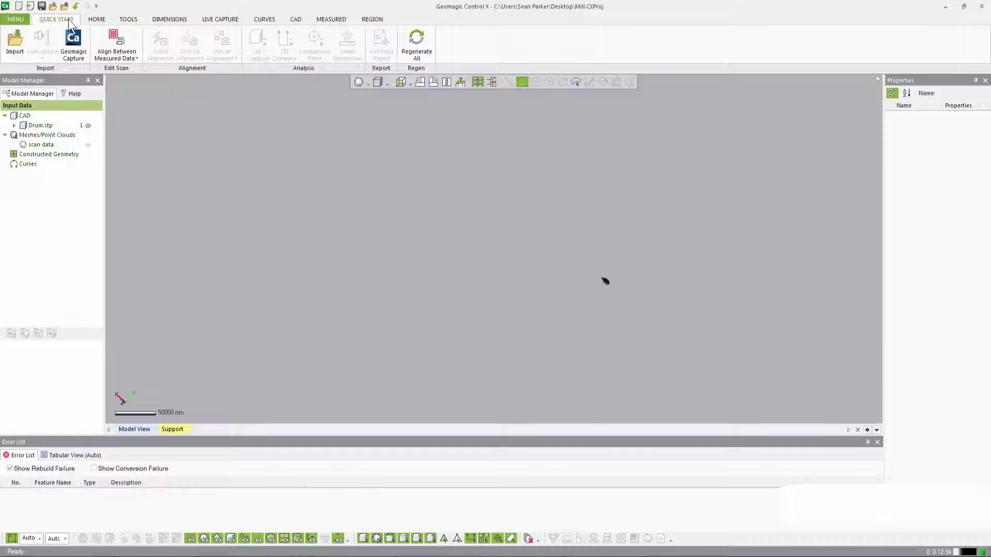
left_click(17, 20)
mouse_move(36, 96)
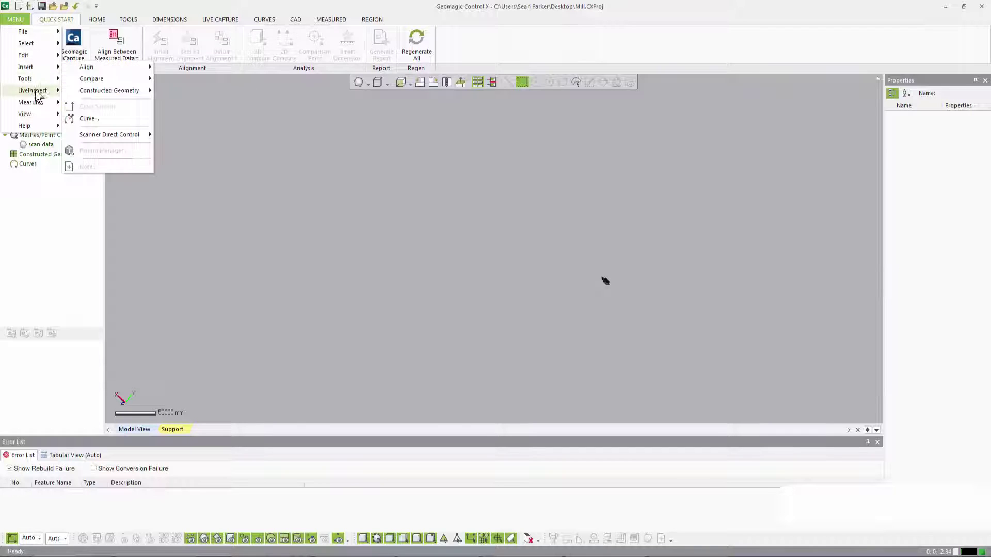
mouse_move(35, 113)
mouse_move(123, 128)
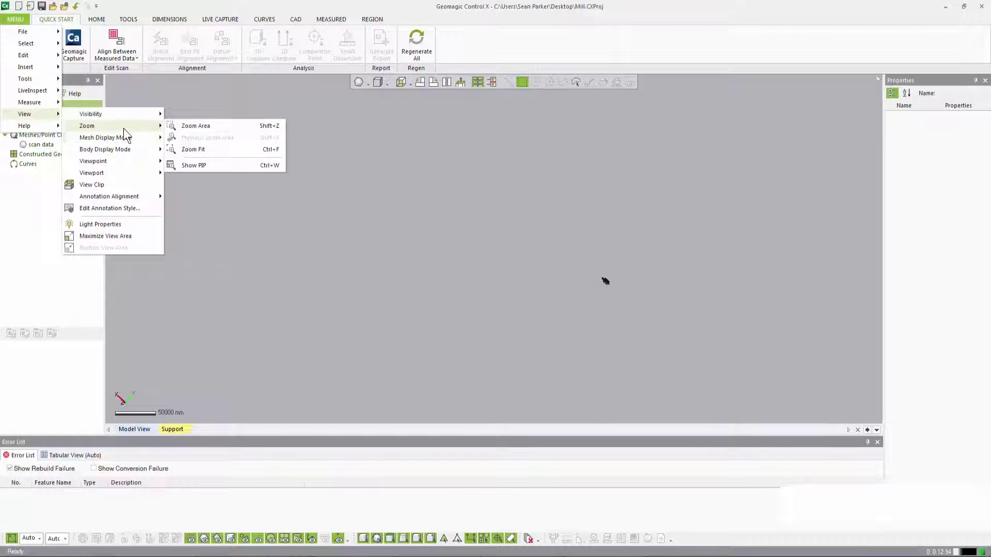
left_click(189, 148)
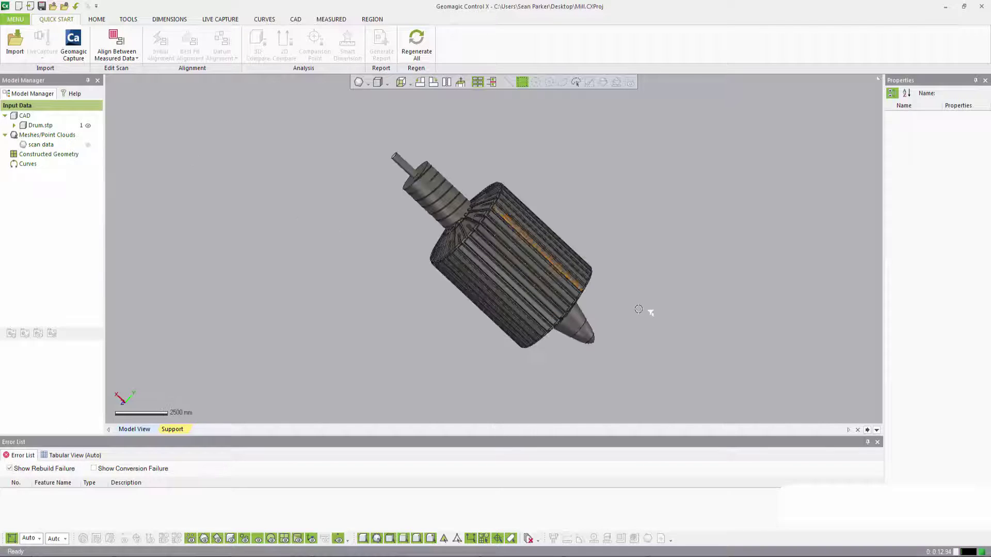
right_click_drag(638, 309, 573, 259)
scroll(575, 259, "up", 5)
right_click_drag(630, 284, 243, 194)
Step: Show the scan data with the Drum.stp model hidden, and examine the scanned mesh up close
left_click(88, 145)
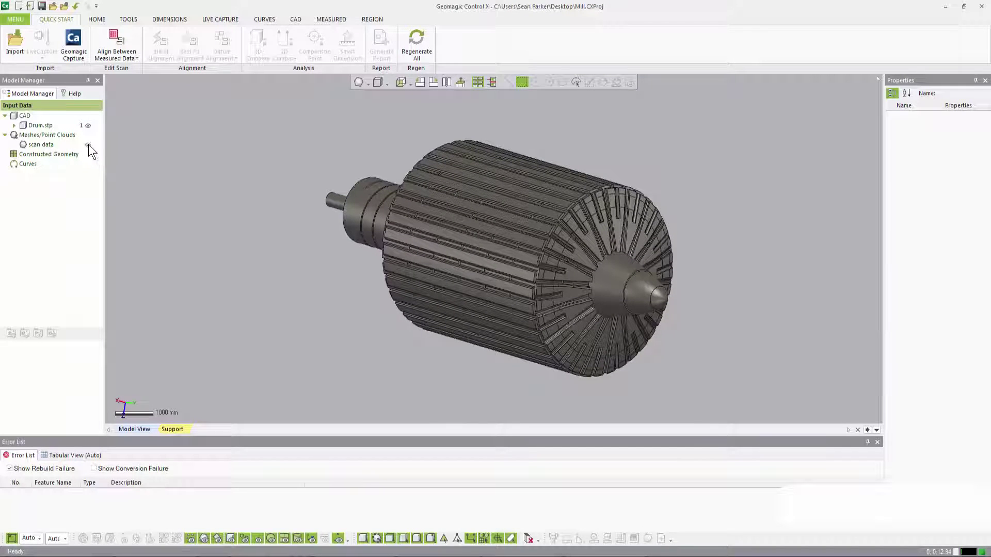
left_click(87, 126)
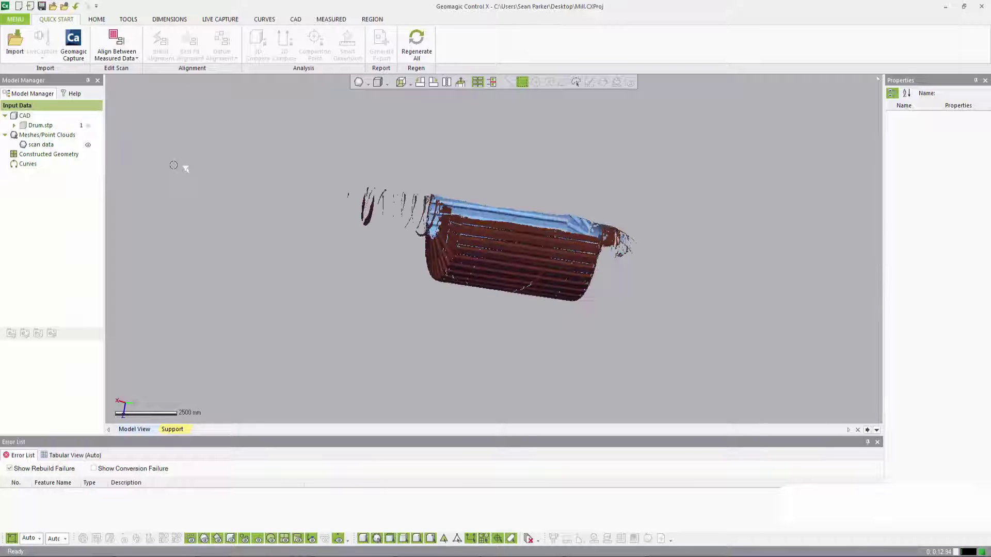
right_click_drag(551, 303, 534, 415)
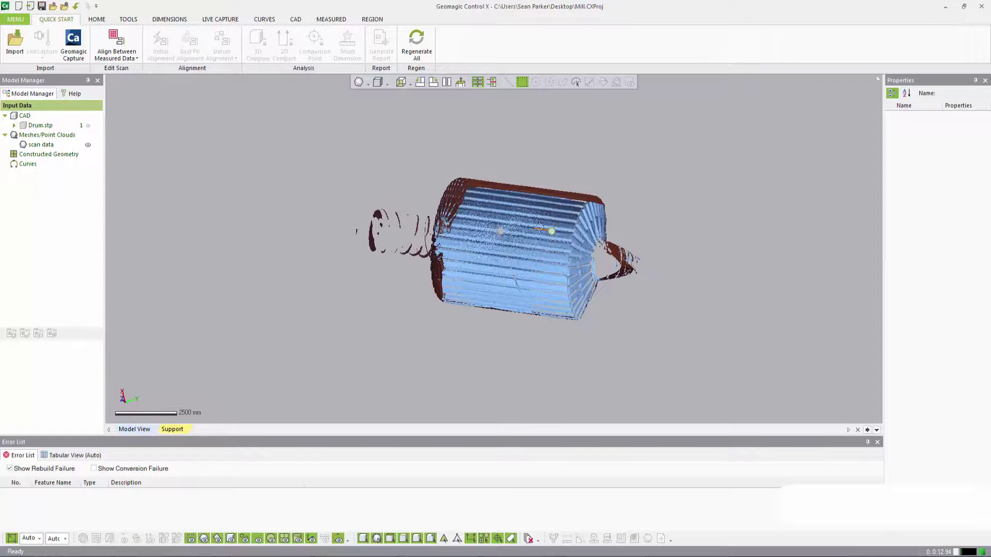
mouse_move(550, 230)
right_mouse_down()
mouse_move(516, 271)
mouse_move(564, 234)
mouse_move(487, 184)
mouse_move(494, 212)
mouse_move(509, 203)
right_mouse_up()
scroll(522, 274, "up", 1)
scroll(523, 274, "up", 2)
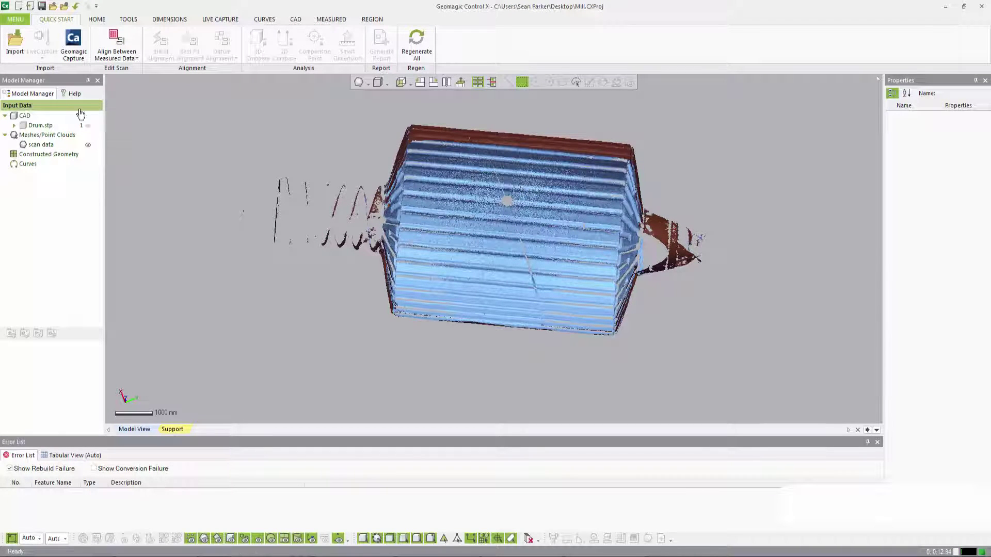
Step: Add a new result named Result Data - 1 with Copy From set to None
right_click(36, 193)
left_click(52, 197)
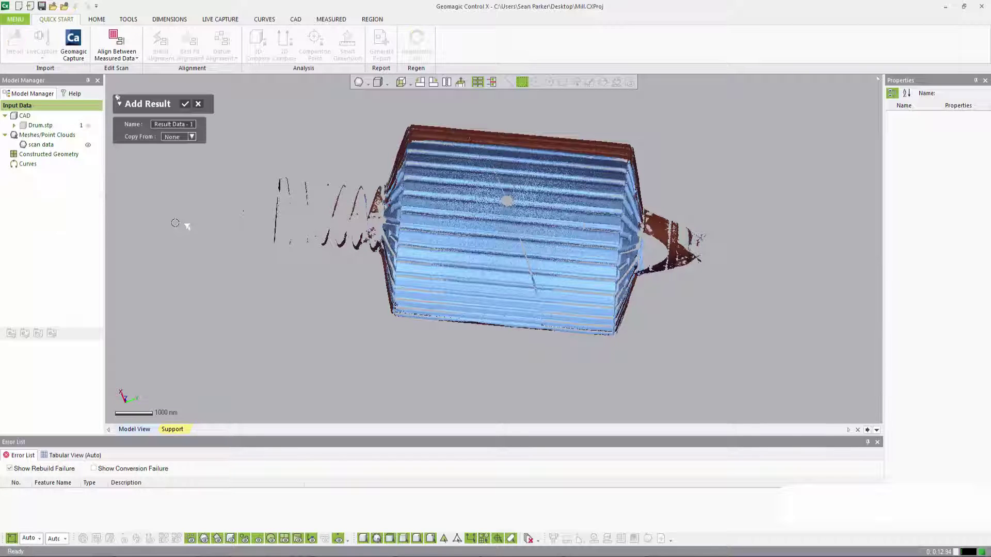
left_click(186, 106)
Step: Add both the Drum.stp model and the scan data mesh from the input data to Result Data - 1
left_click(52, 107)
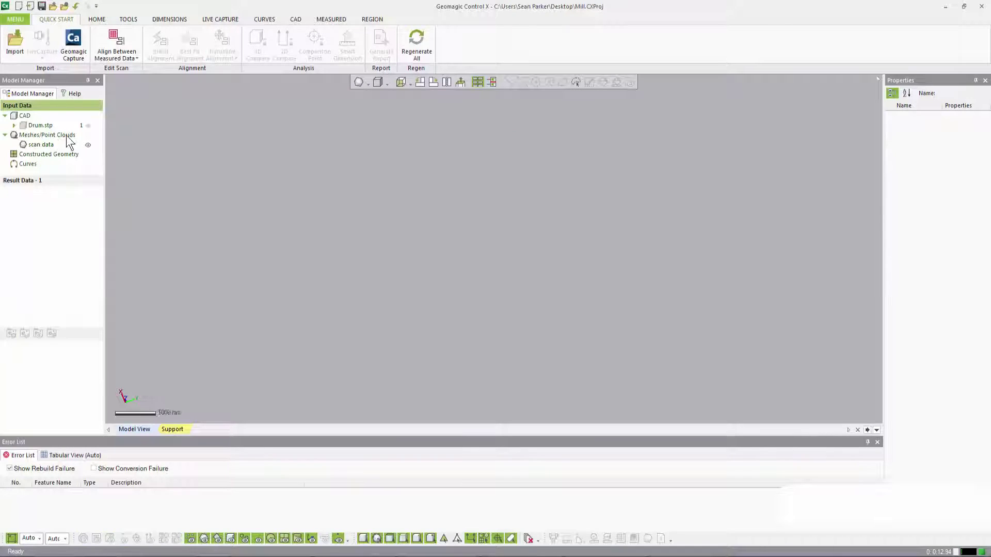
right_click(44, 126)
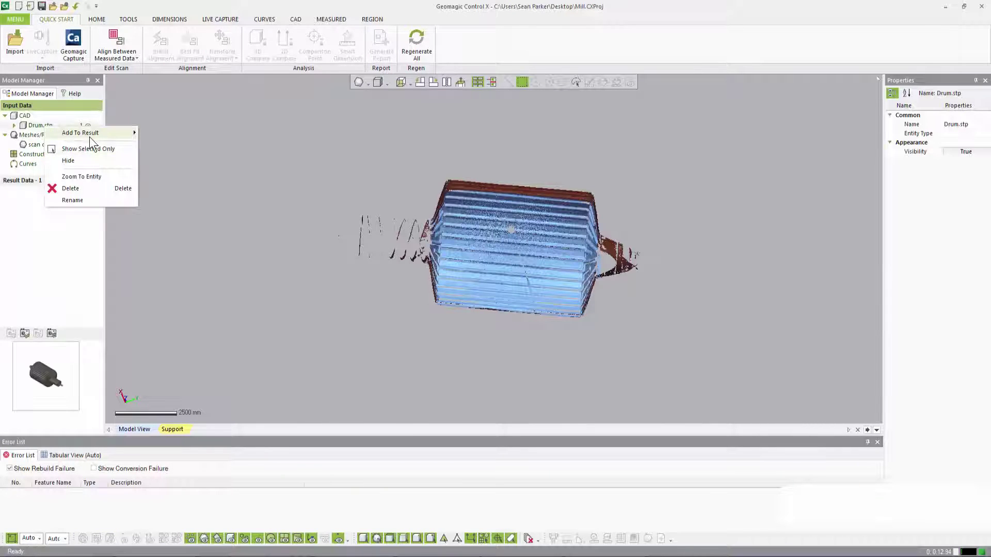
mouse_move(106, 135)
left_click(171, 133)
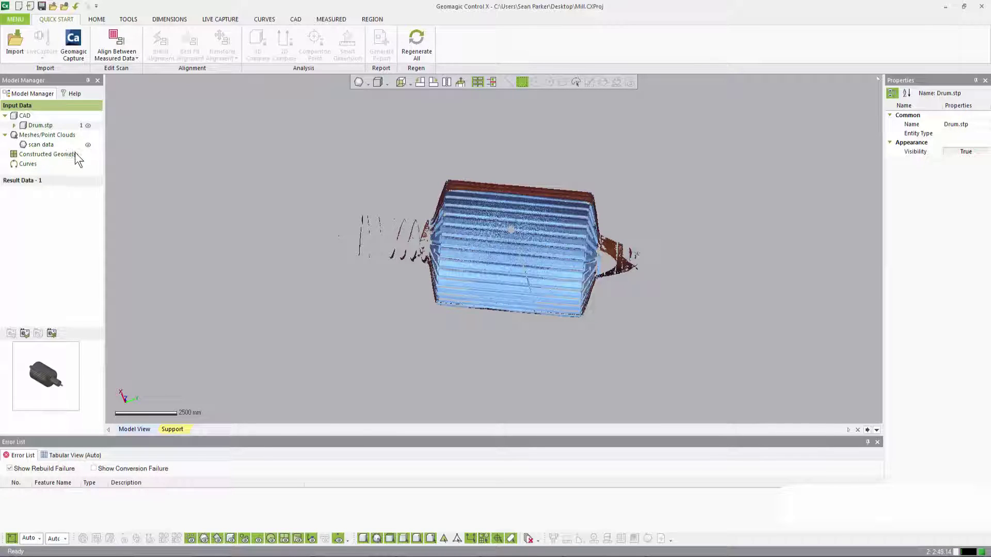
right_click(44, 145)
mouse_move(91, 150)
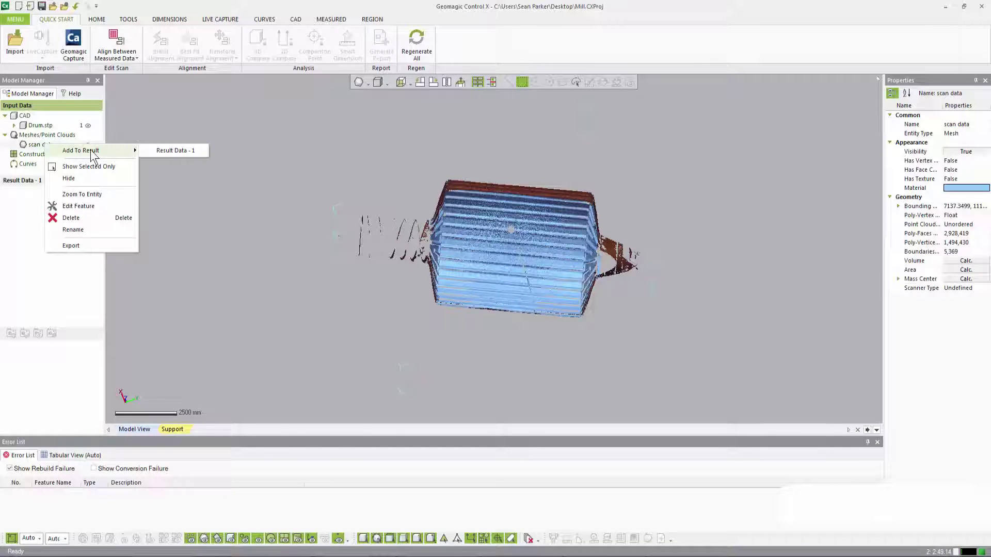
left_click(170, 151)
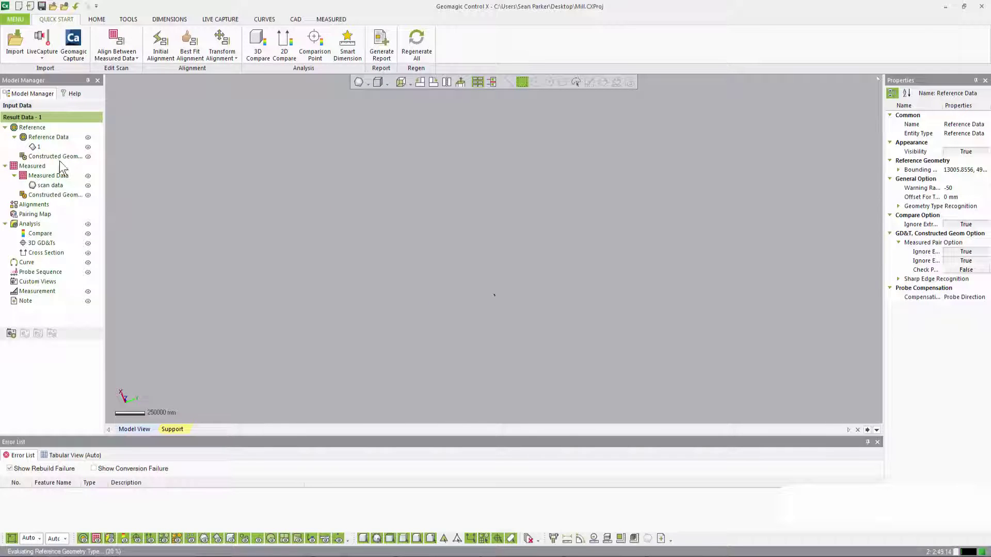
Step: Hide the measured data and fit the view to the reference drum model
left_click(39, 147)
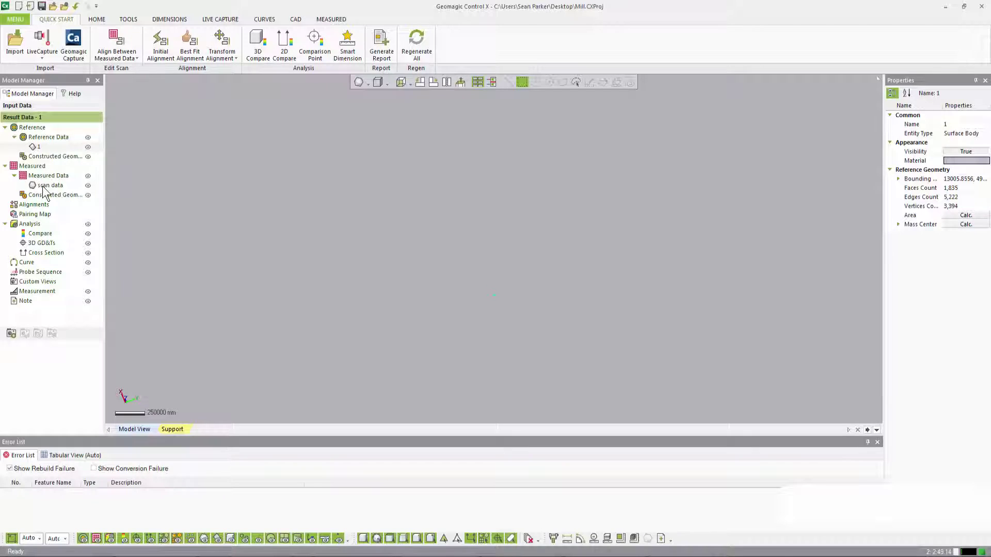
left_click(251, 232)
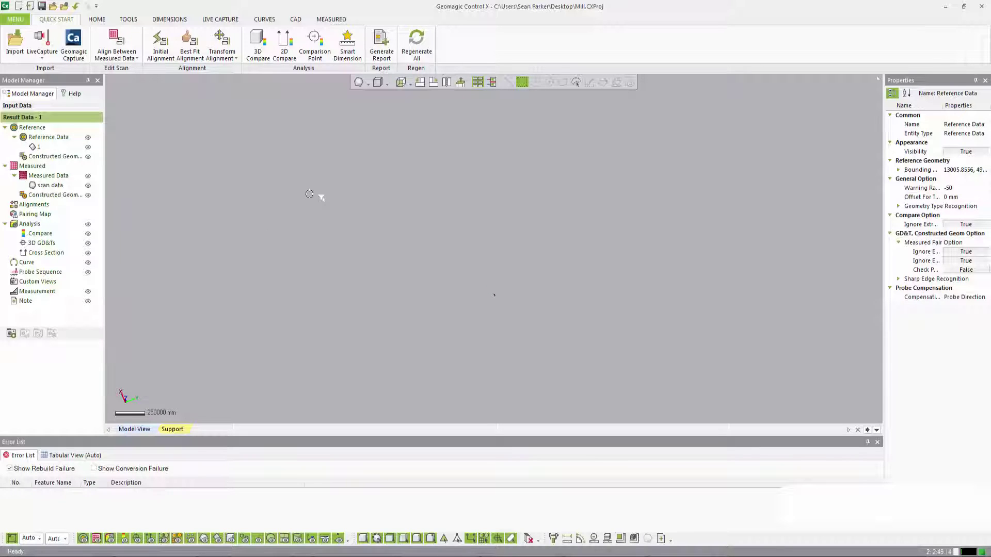
left_click(88, 175)
left_click(32, 147)
left_click(34, 148)
key("ctrl+f")
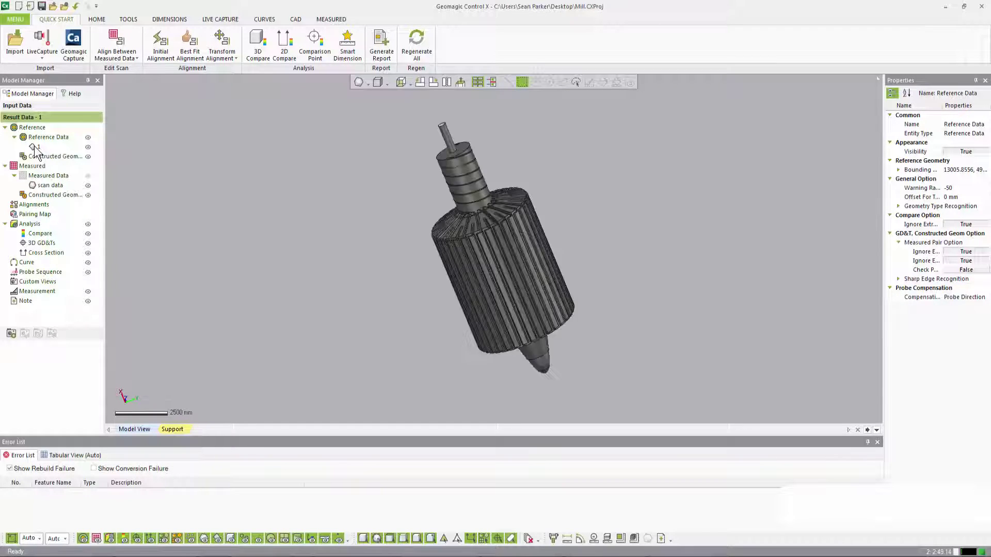
right_click_drag(479, 144, 370, 256)
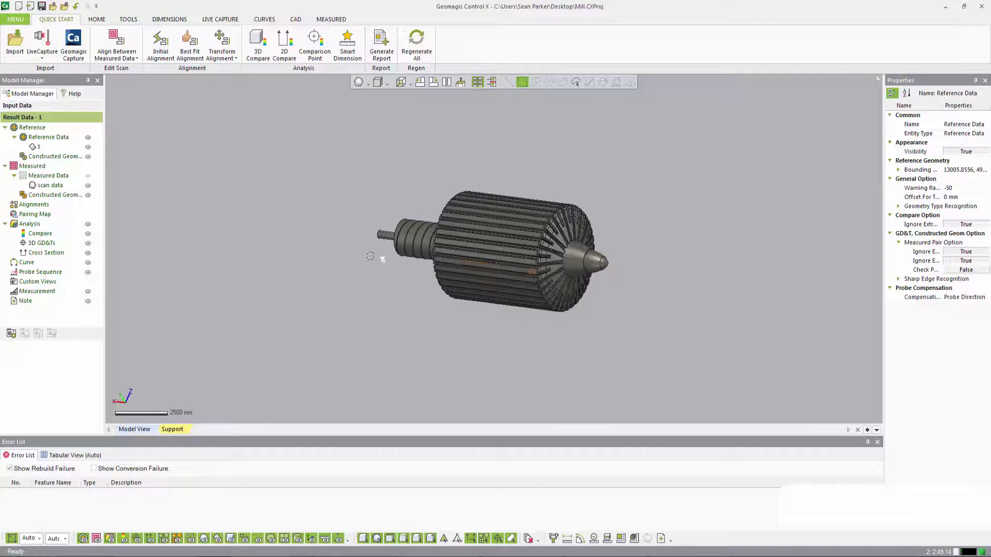
scroll(503, 268, "up", 4)
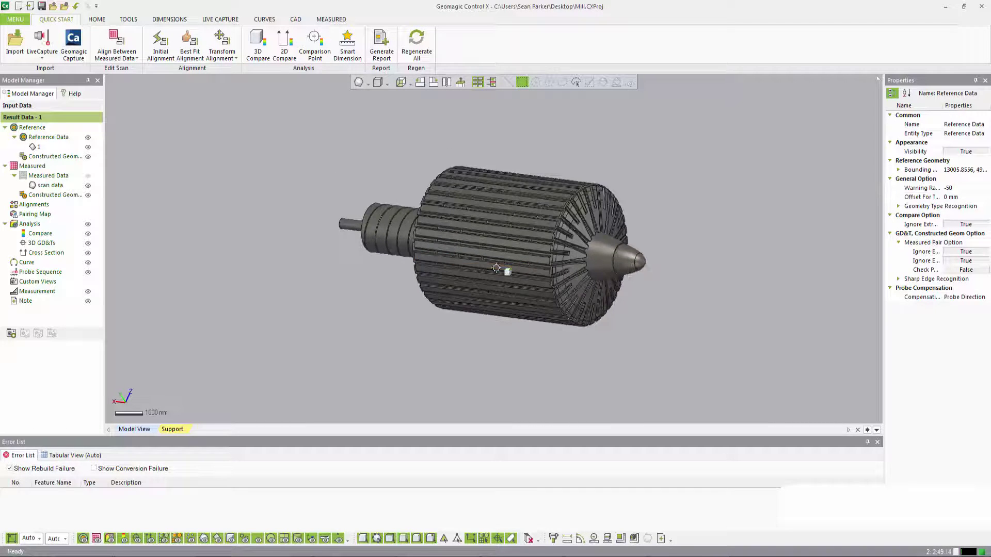
Step: Start a constructed reference vector using the Definition method
left_click(106, 21)
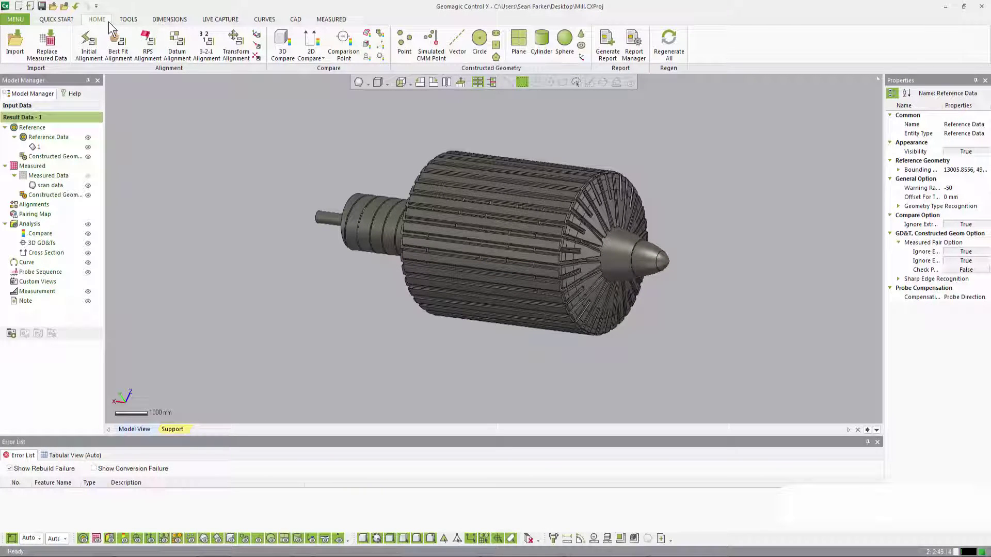
left_click(455, 51)
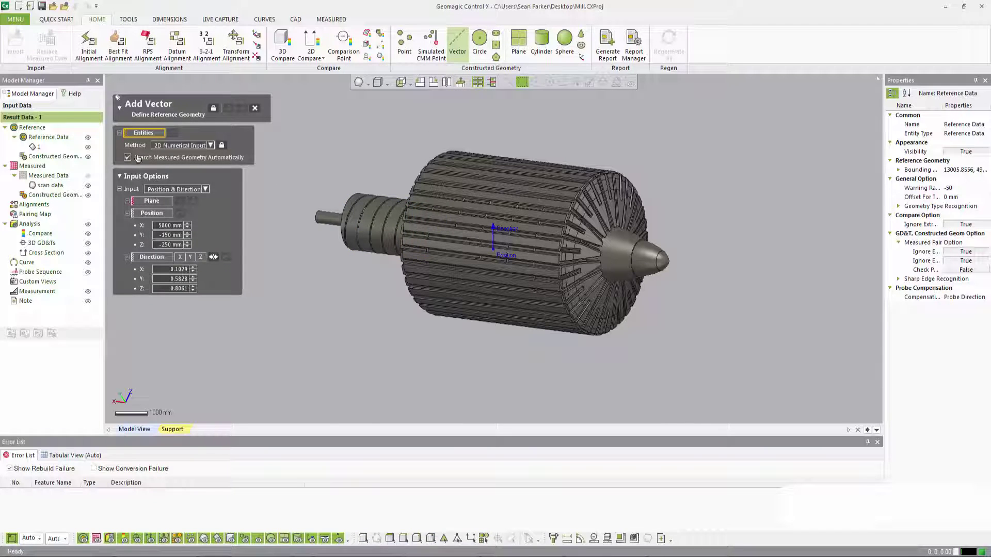
left_click(173, 146)
left_click(174, 154)
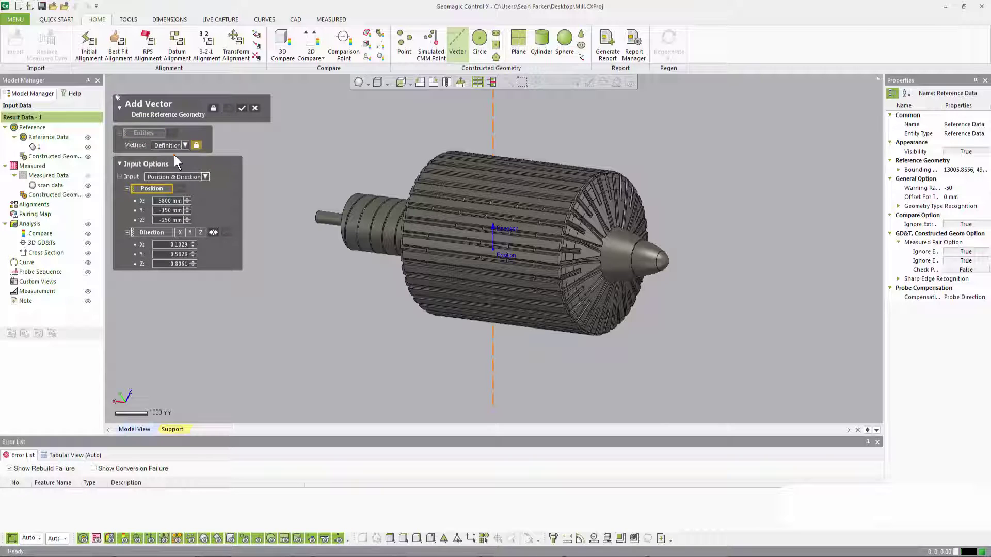
Step: Try to set the vector's X, Y and Z position to 0 mm
double_click(170, 200)
type("0")
double_click(174, 212)
type("0")
double_click(173, 221)
type("0")
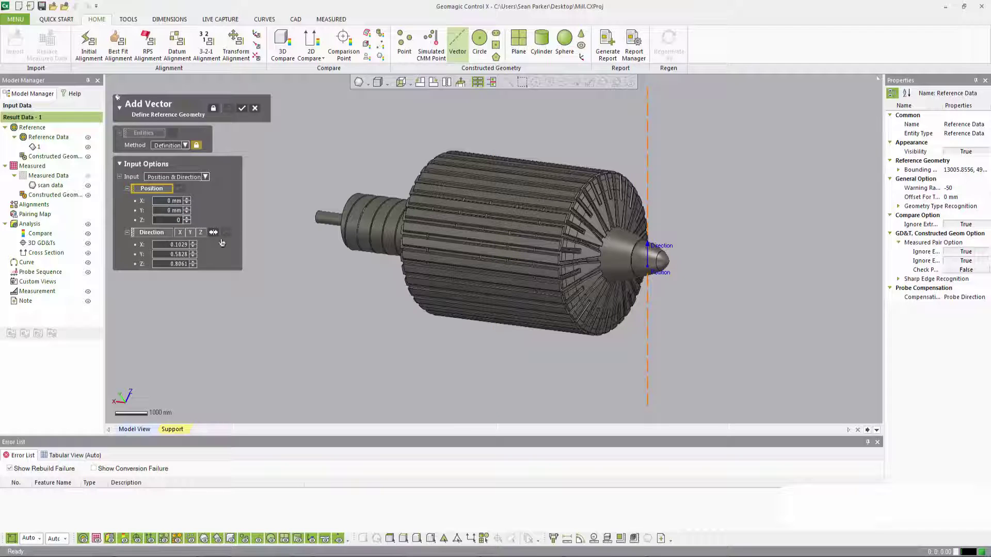
left_click(229, 250)
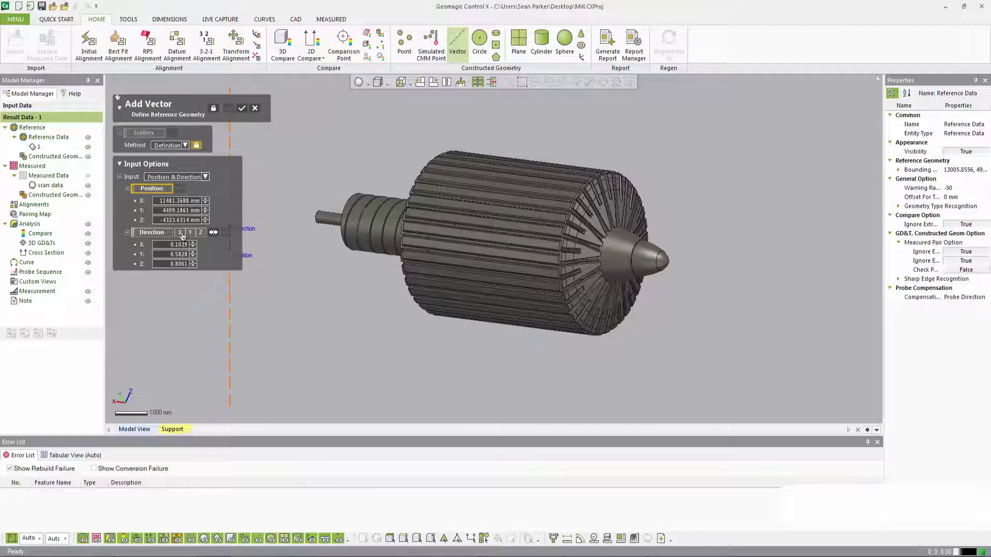
Step: Create the reference vector along the X direction with its position at X 0, Y 0, Z 0 mm
left_click(179, 232)
double_click(180, 220)
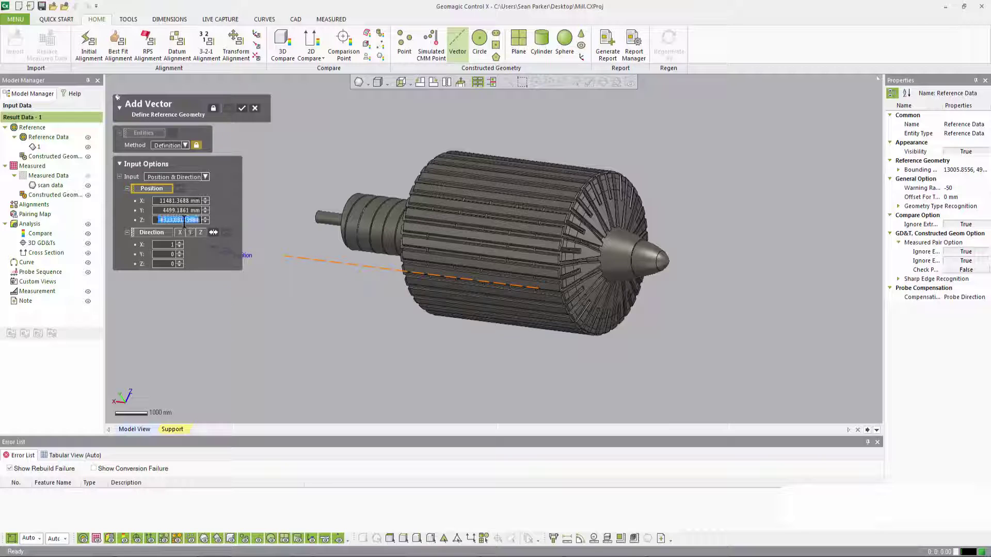
type("0")
double_click(181, 210)
type("0")
double_click(182, 201)
type("0")
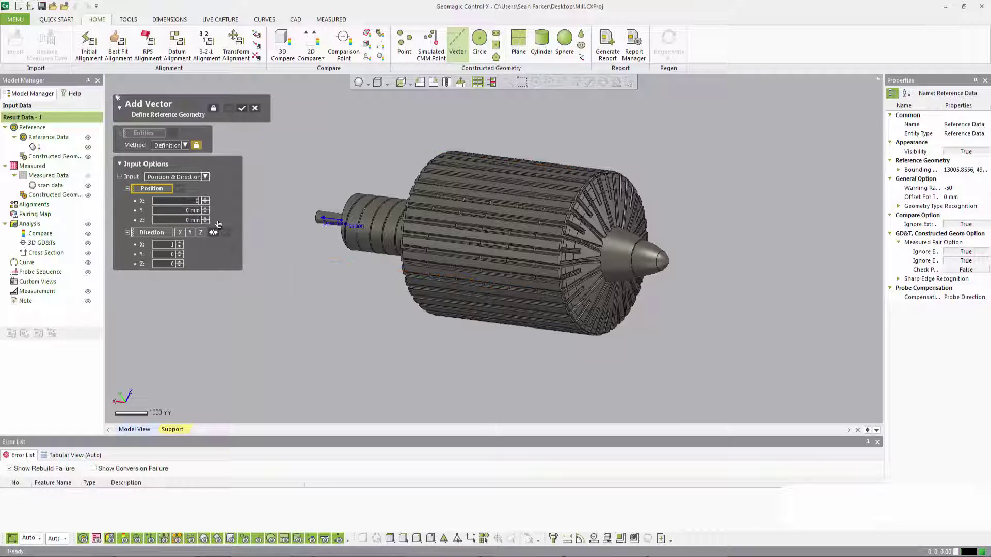
key("Return")
right_click_drag(712, 289, 638, 290)
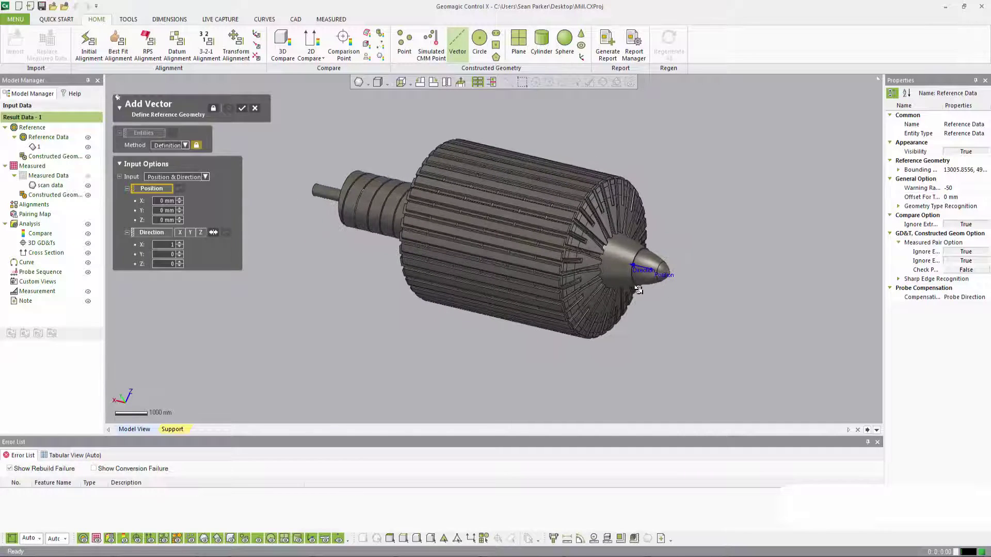
left_click(241, 109)
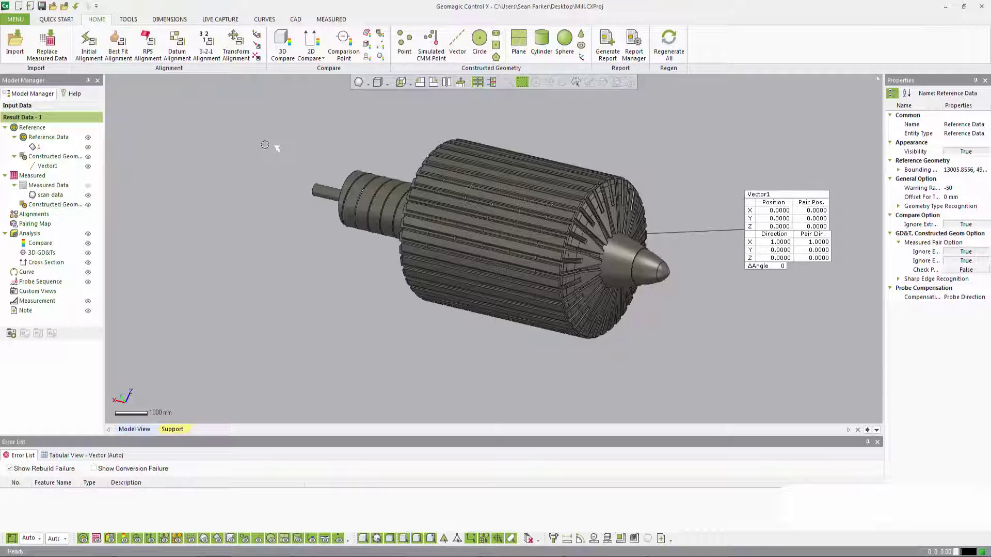
Step: Set Search Measured Geometry Automatically and Pair Geometry Background Generation to False in the general preferences
left_click(65, 9)
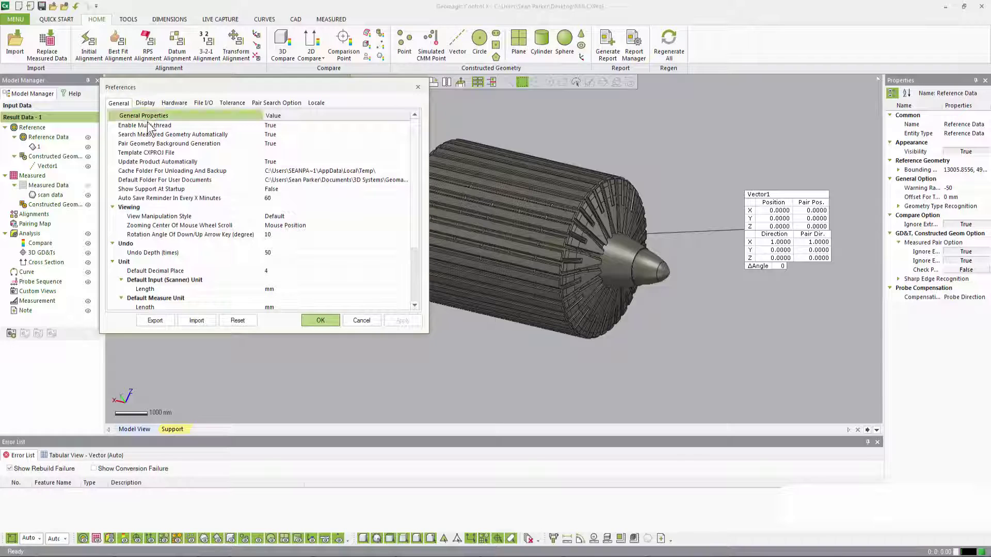
left_click(277, 135)
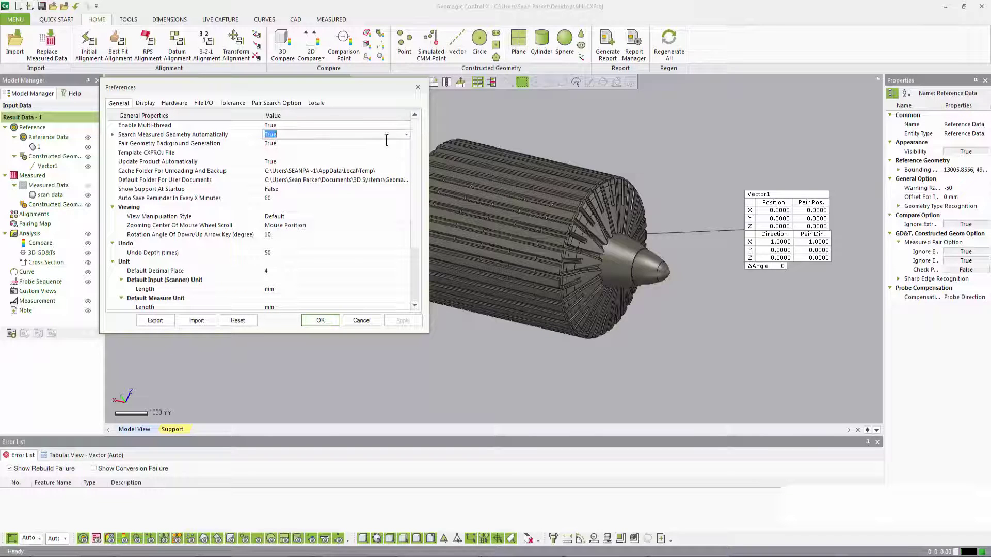
left_click(407, 135)
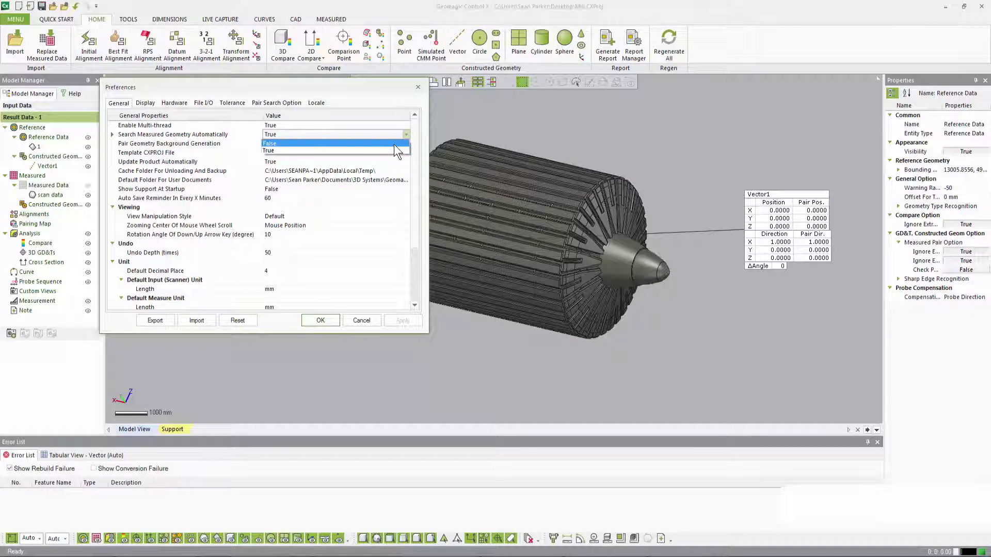
left_click(395, 144)
left_click(406, 143)
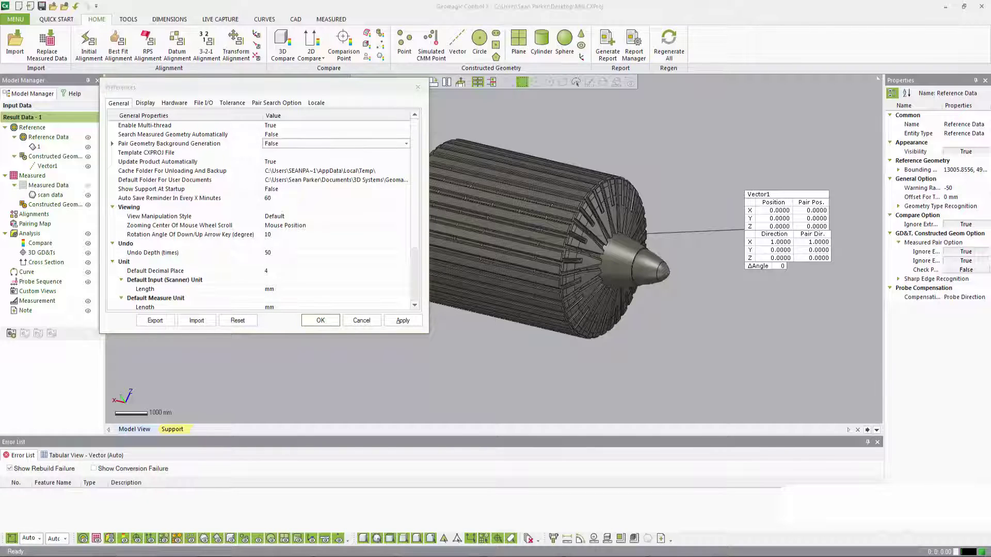
right_click(156, 556)
left_click(158, 538)
left_click(320, 320)
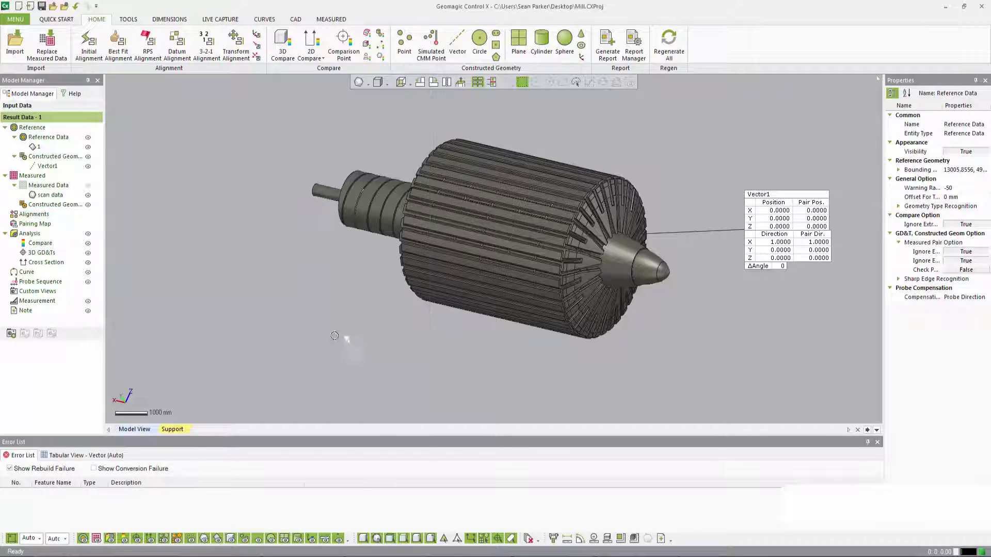
Step: Examine the drum model from several sides and identify the flat end face of the grooved shaft section
right_click_drag(399, 376, 499, 321)
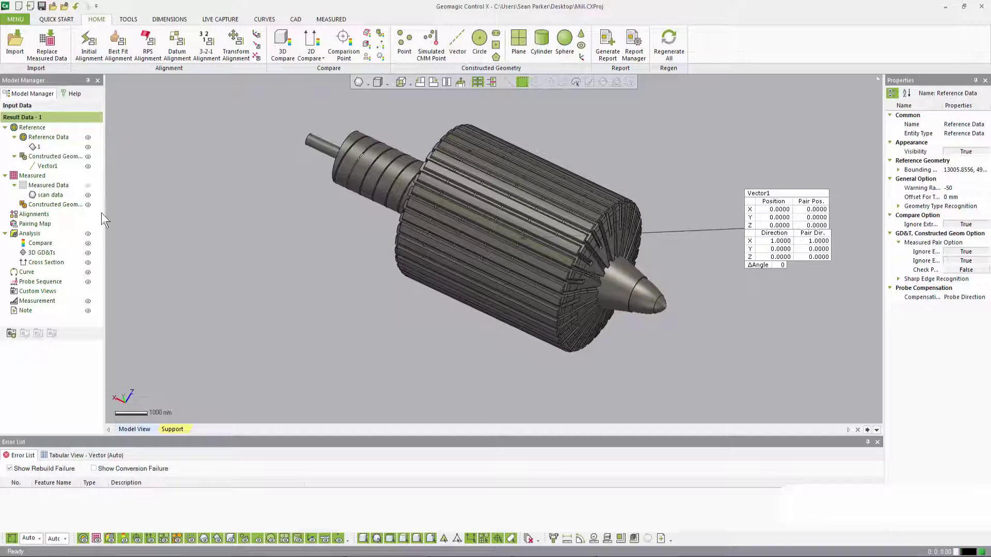
right_click_drag(108, 215, 337, 332)
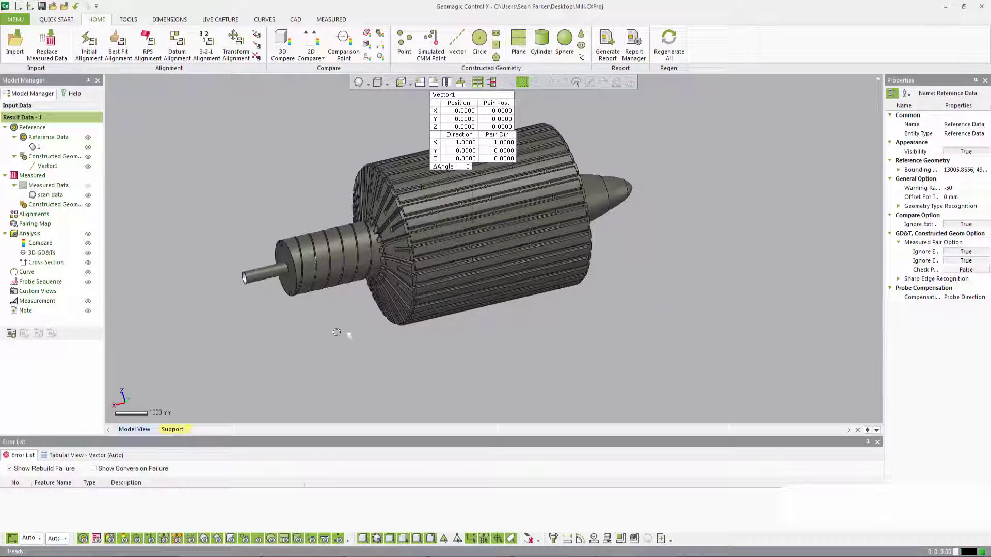
left_click(291, 277)
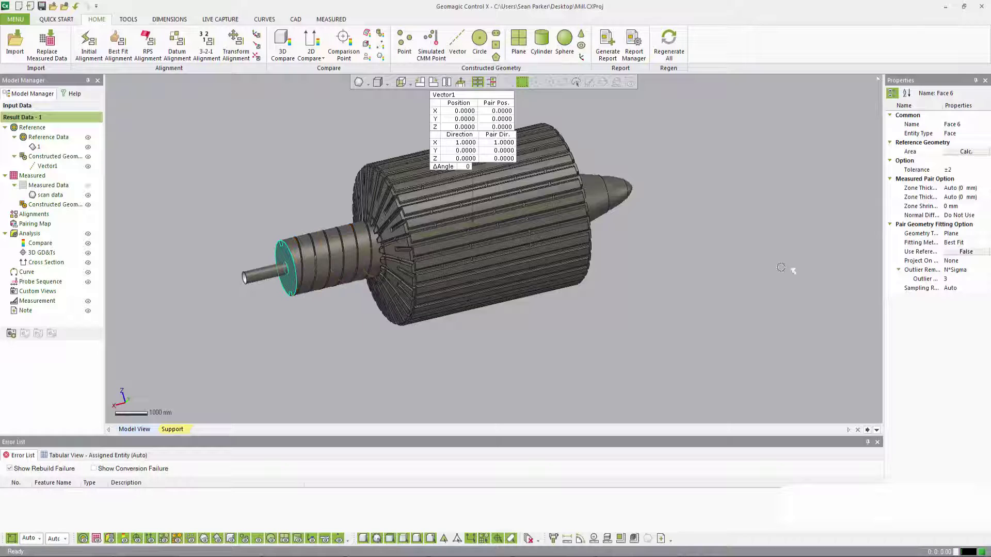
right_click_drag(781, 268, 615, 204)
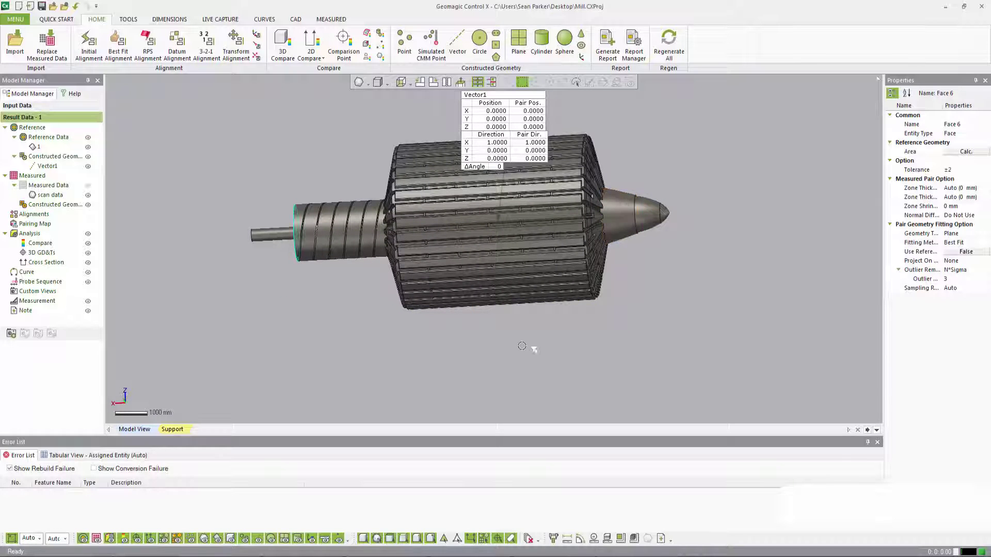
right_click_drag(522, 345, 443, 294)
left_click(400, 332)
mouse_move(443, 293)
right_mouse_down()
mouse_move(221, 288)
mouse_move(347, 296)
mouse_move(351, 280)
mouse_move(454, 277)
right_mouse_up()
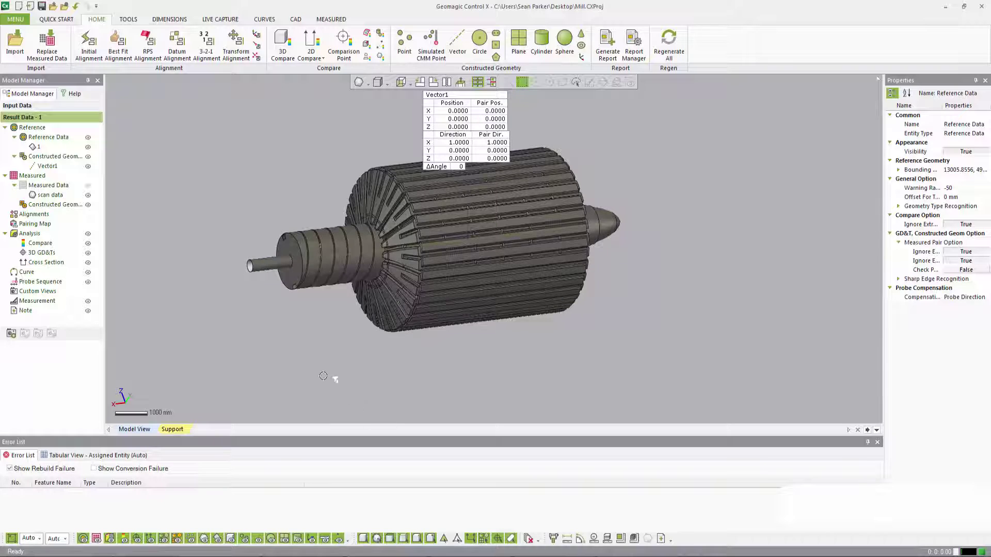
left_click(293, 261)
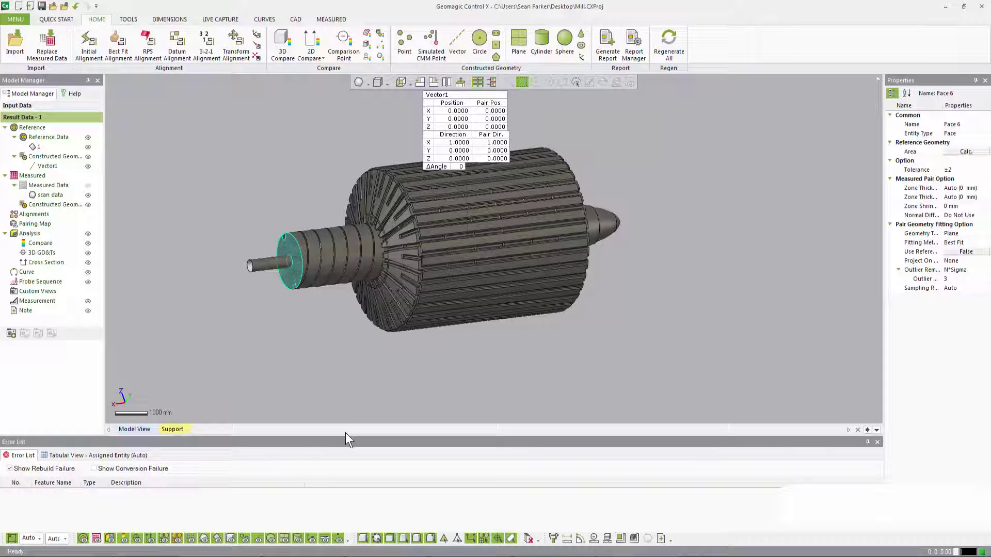
left_click(350, 368)
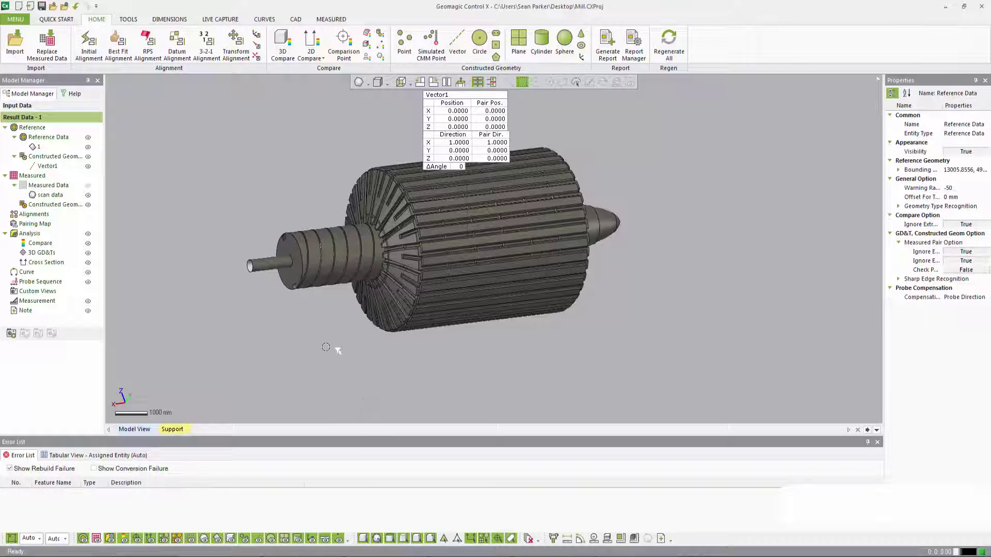
Step: Hide the reference data and its constructed geometry, and show the measured scan data alone
left_click(88, 137)
left_click(88, 185)
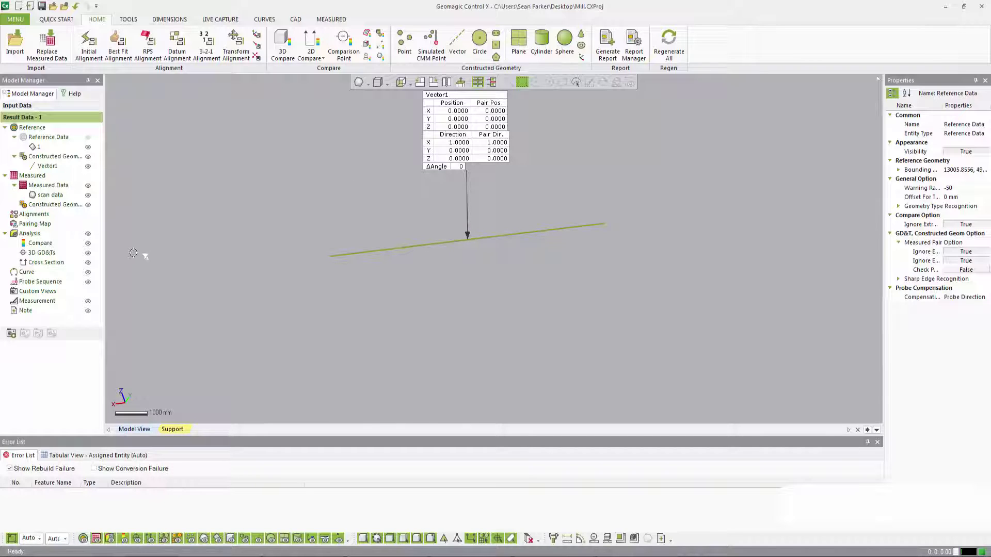
left_click(88, 157)
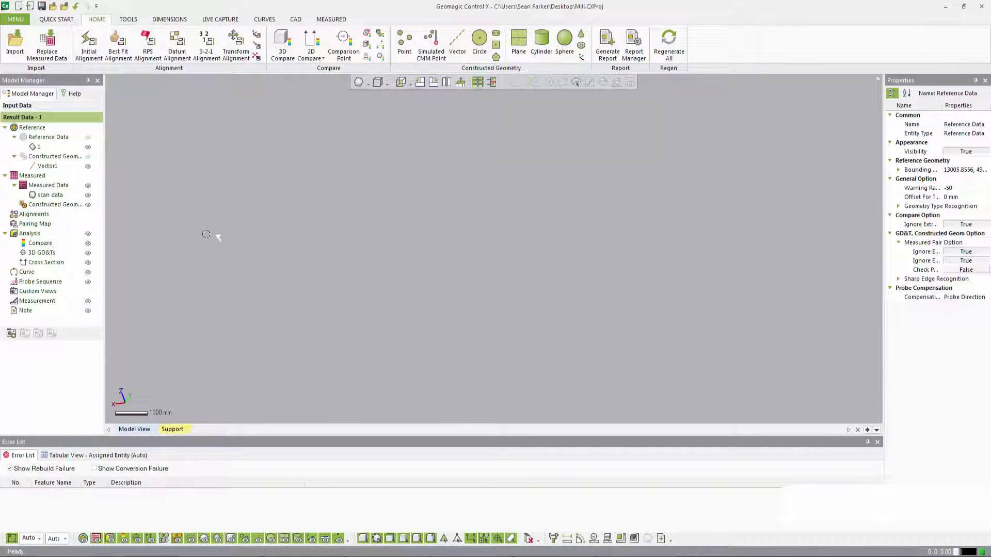
key("ctrl+f")
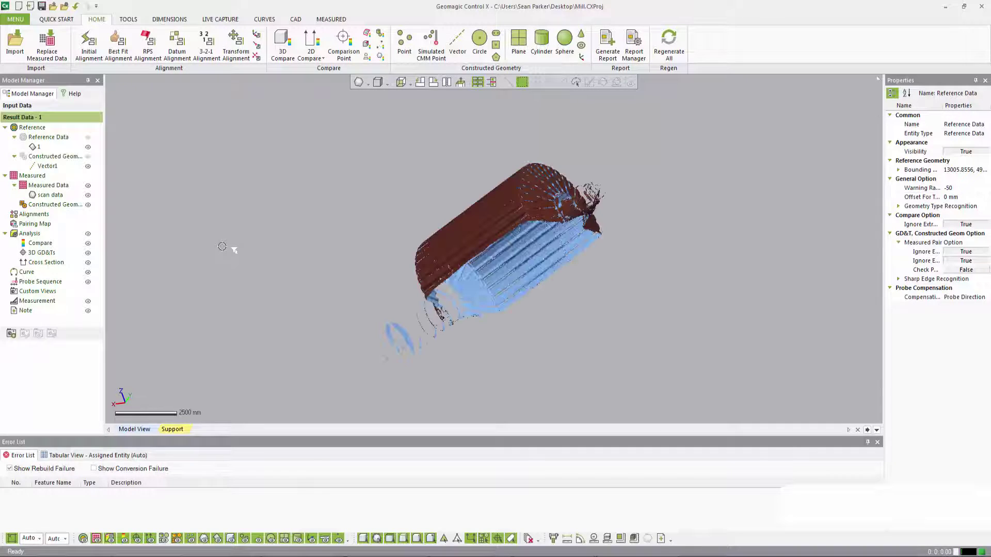
Step: Extract a best-fit measured plane from the scanned flat end face of the shaft at 100 % sampling
right_click_drag(653, 330, 603, 311)
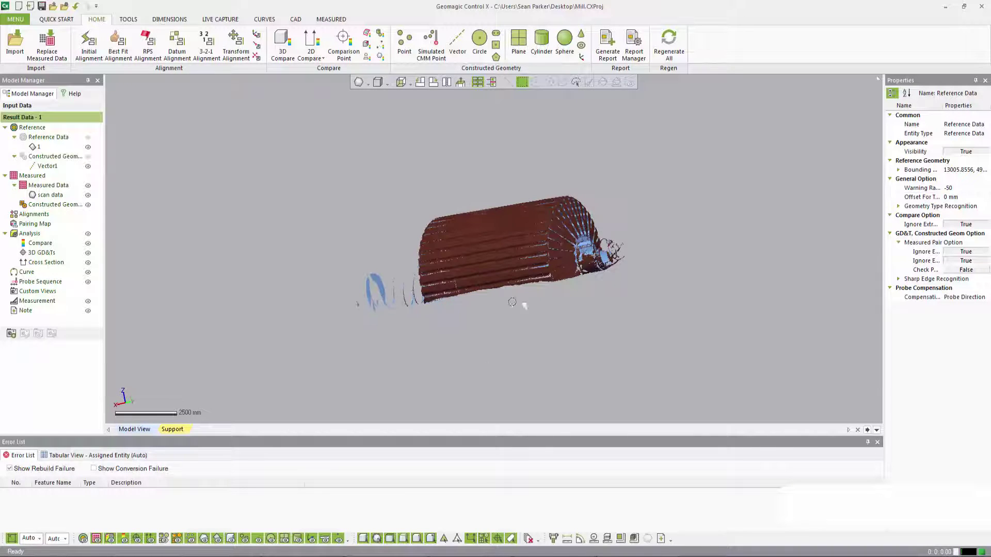
scroll(354, 327, "up", 5)
right_click_drag(438, 299, 482, 251)
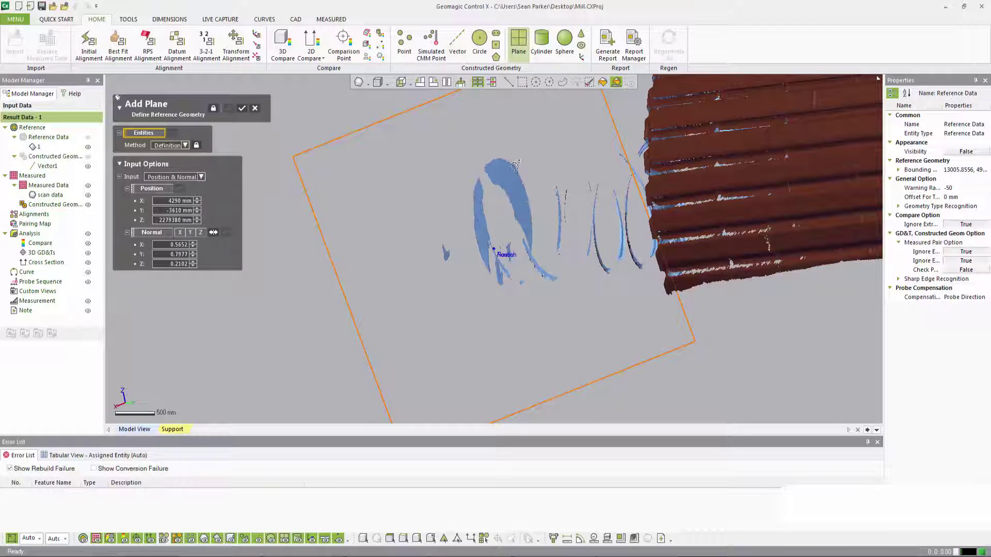
left_click(482, 216)
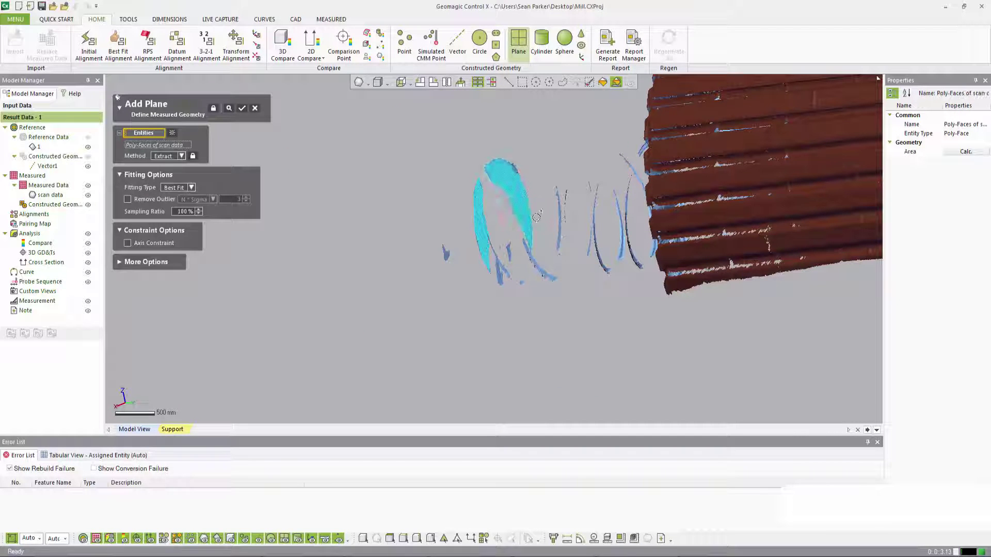
right_click_drag(536, 217, 482, 214)
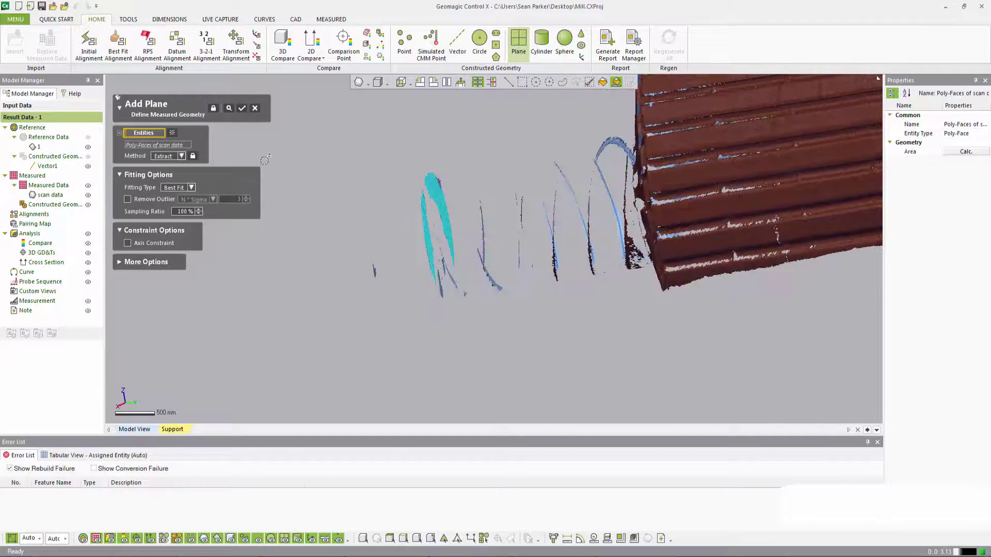
left_click(228, 107)
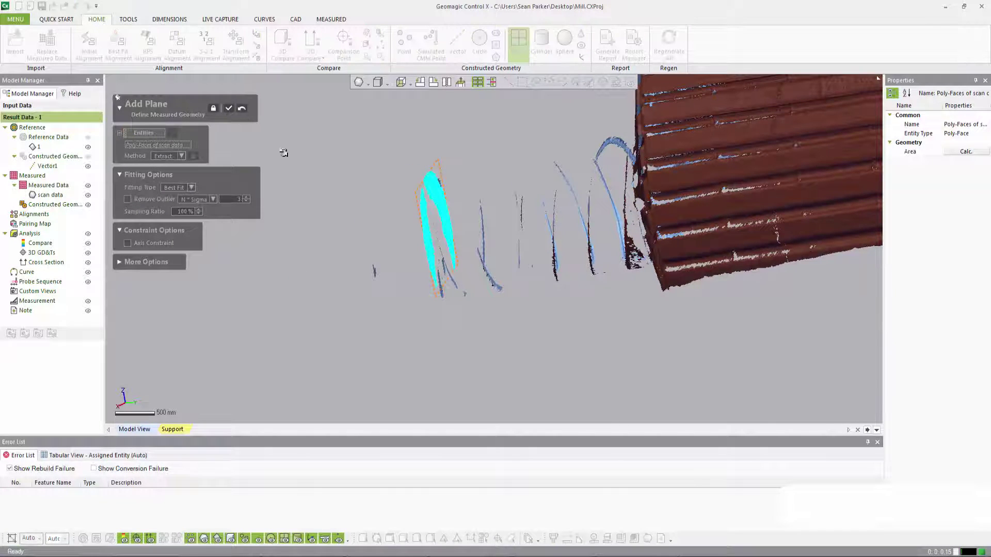
right_click_drag(464, 303, 416, 307)
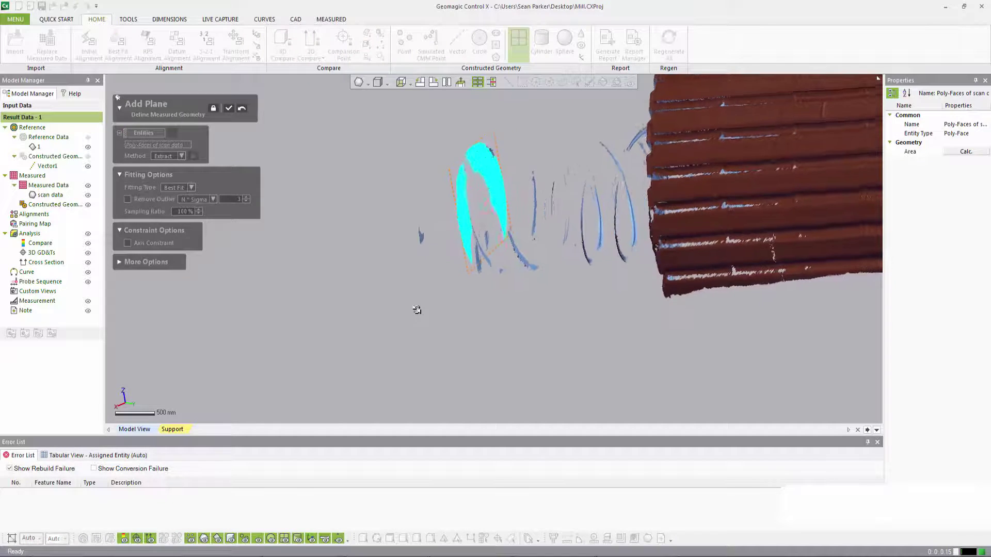
left_click(229, 108)
Step: Start a 2D GD&T cross section by offset, using the measured shaft-end plane as the base plane
right_click_drag(336, 210, 364, 215)
right_click_drag(445, 277, 367, 143)
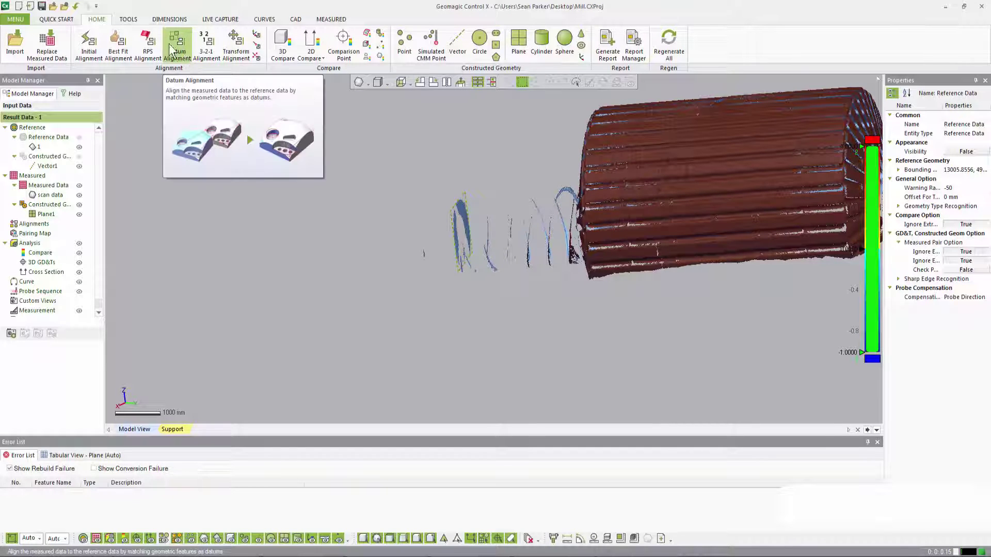
left_click(168, 19)
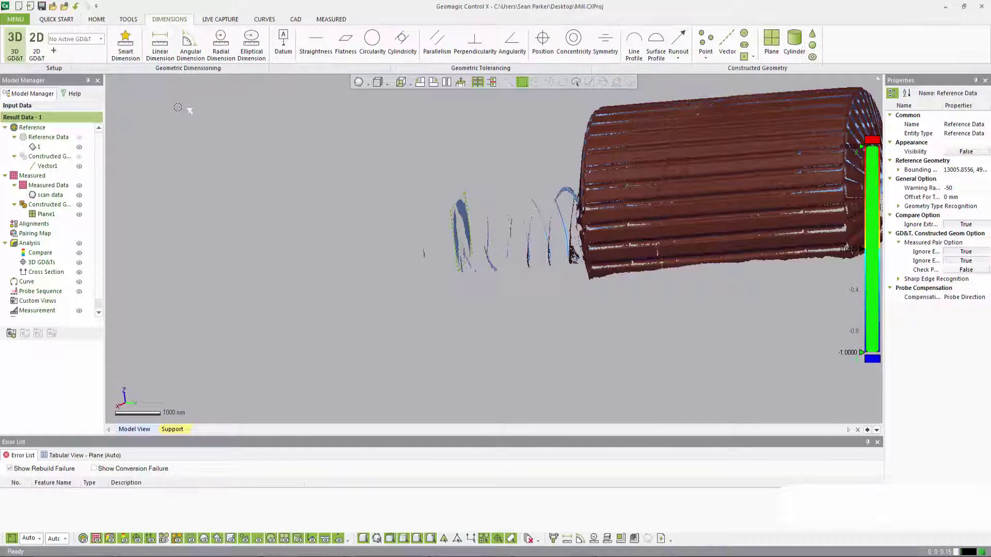
left_click(39, 51)
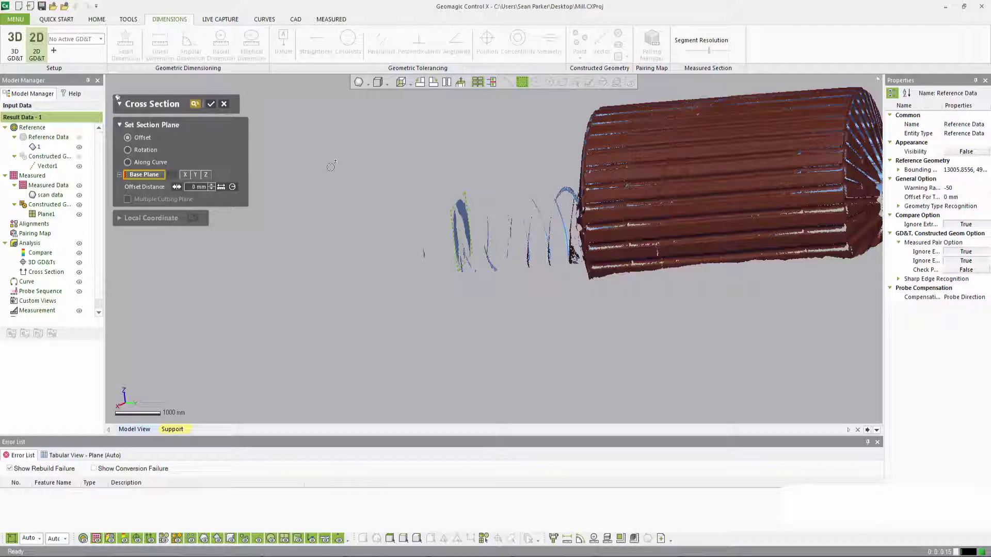
left_click(454, 215)
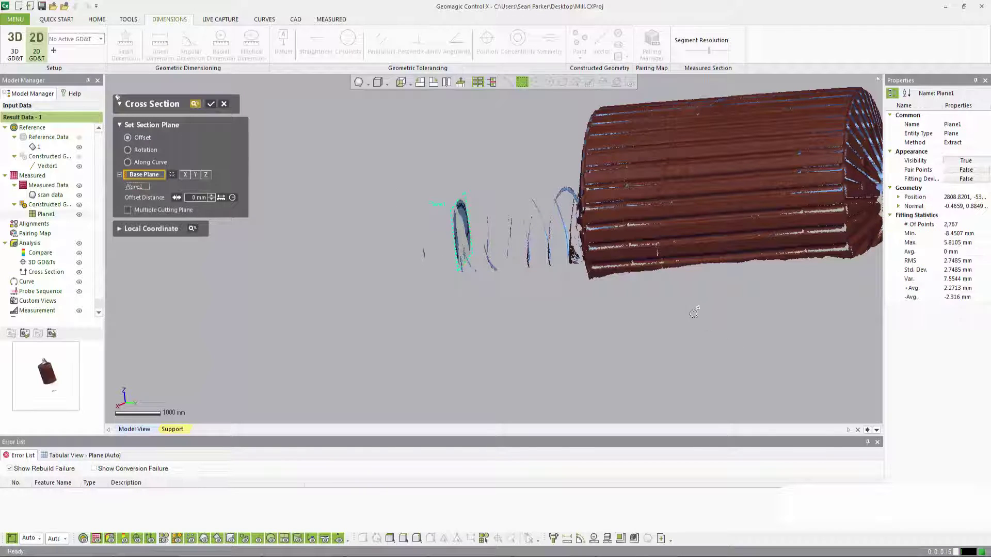
right_click_drag(624, 308, 340, 280)
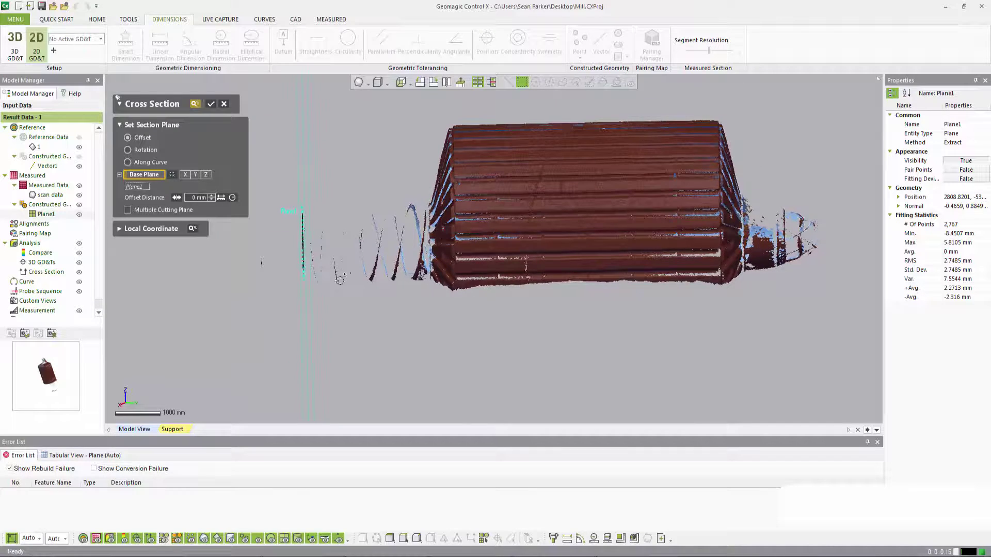
Step: Try section plane offset distances of 3000 mm and 4000 mm along the drum
left_click(201, 198)
type("3000")
key("Return")
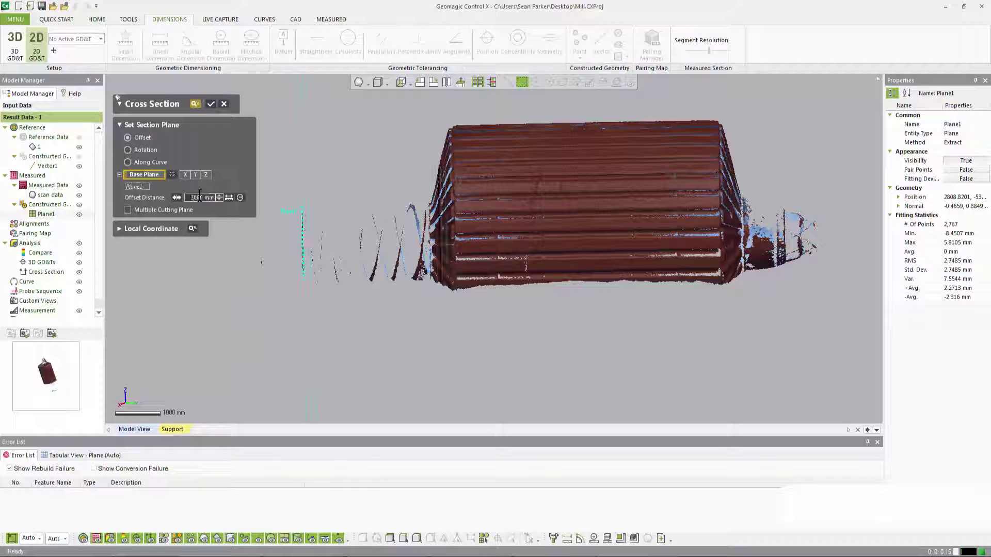
right_click_drag(547, 242, 497, 246)
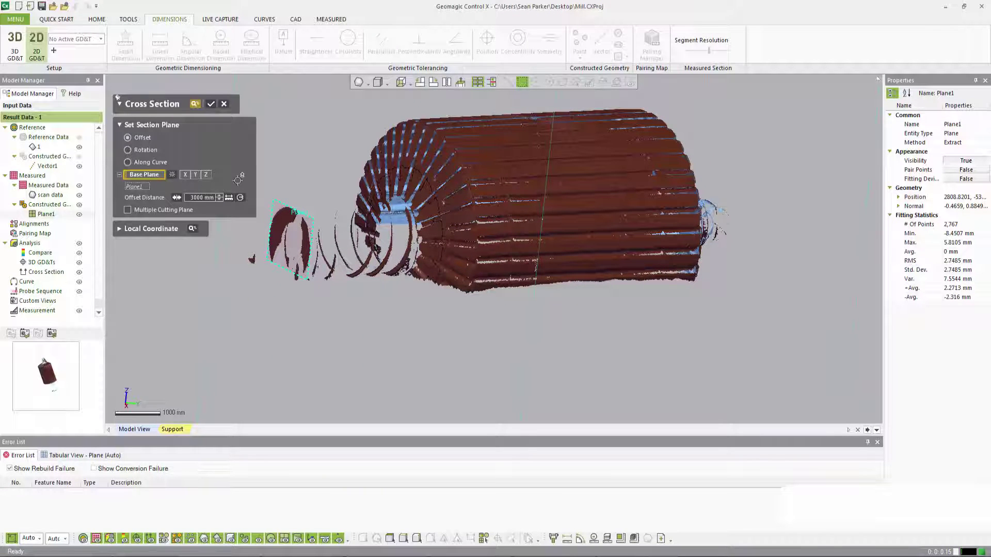
double_click(200, 197)
right_click_drag(484, 275, 462, 282)
double_click(207, 197)
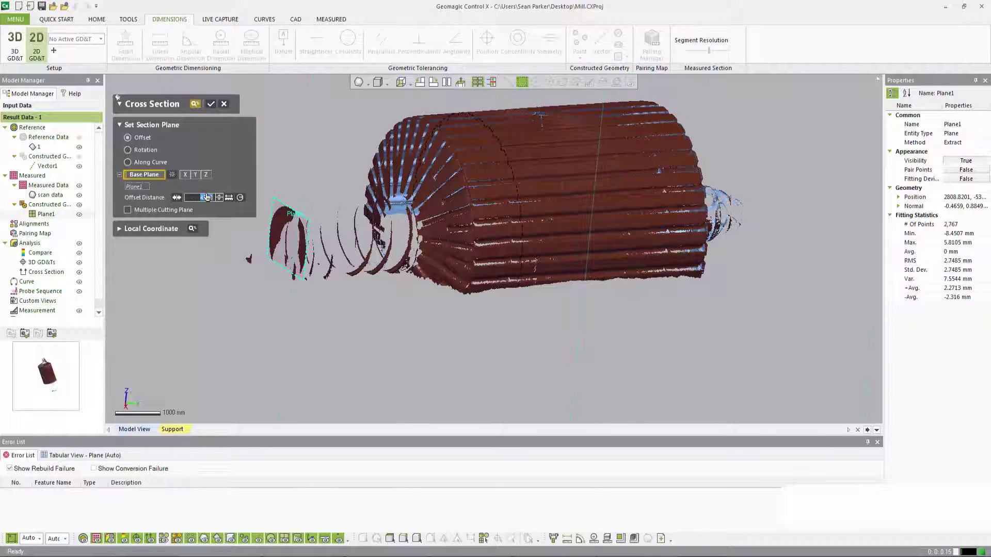
type("4000")
key("Return")
right_click_drag(523, 240, 479, 240)
right_click_drag(610, 270, 552, 268)
Step: Set the section plane's offset distance to 3500 mm and create the cross section through the drum
double_click(206, 199)
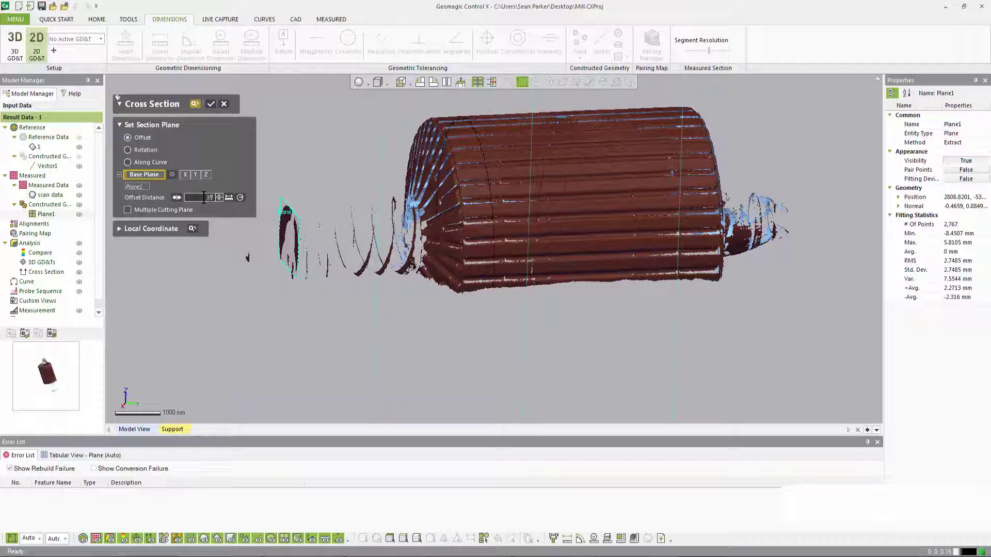
key("Return")
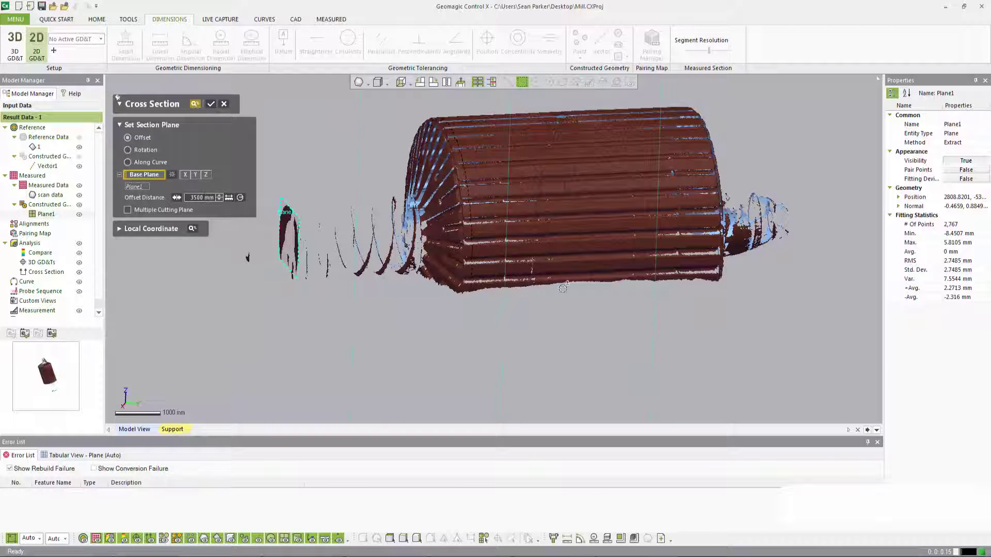
right_click_drag(562, 284, 530, 275)
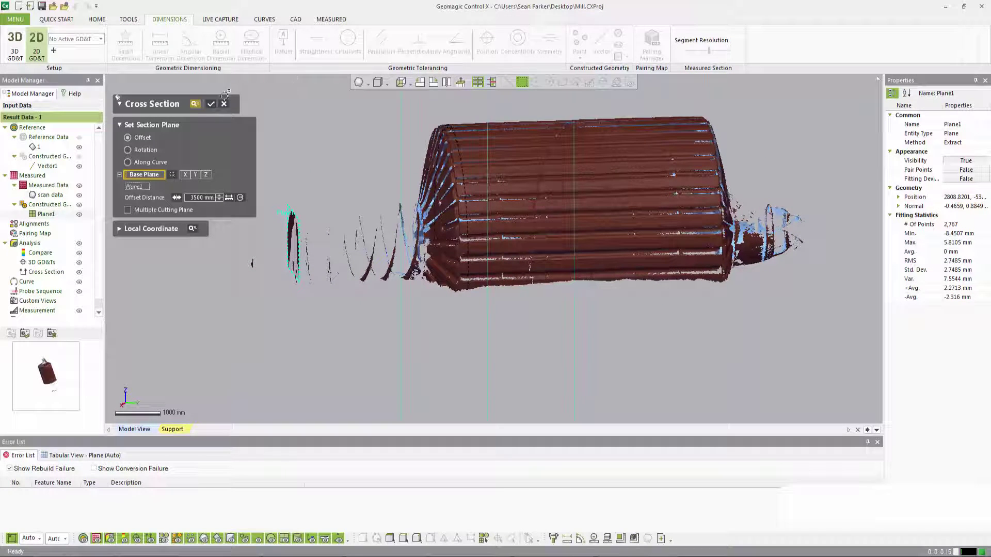
left_click(210, 105)
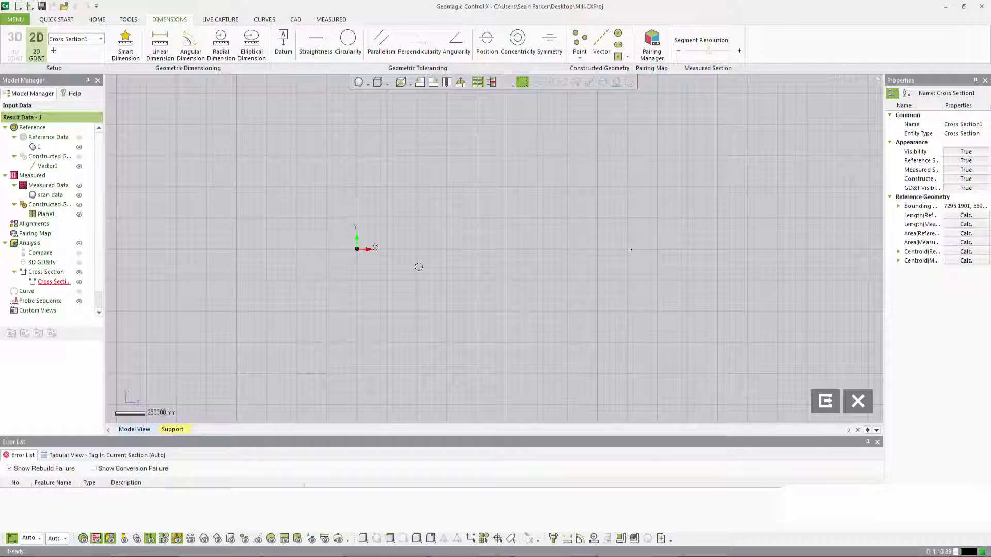
Step: Hide the reference section in the 2D cross section and locate the measured drum profile on the grid
scroll(361, 251, "up", 10)
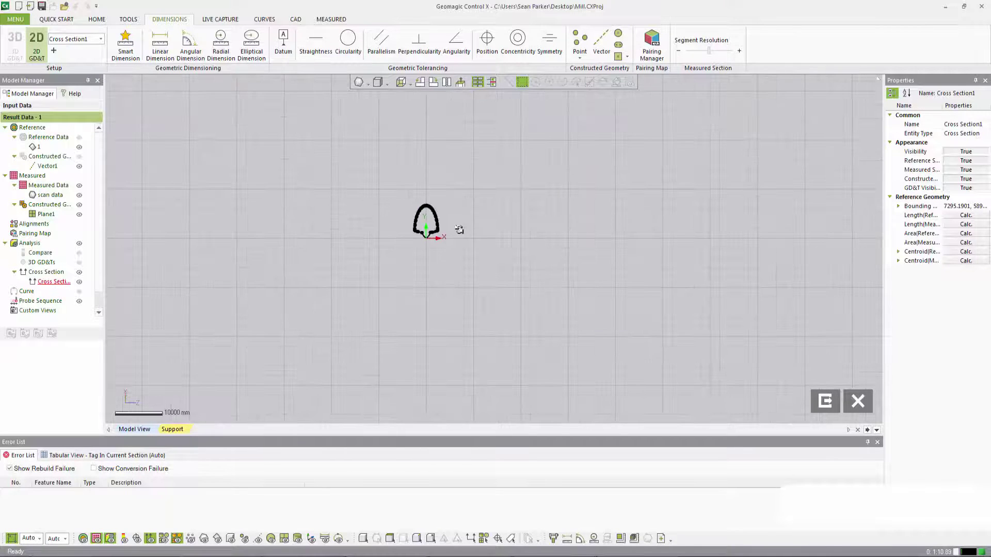
scroll(303, 153, "down", 3)
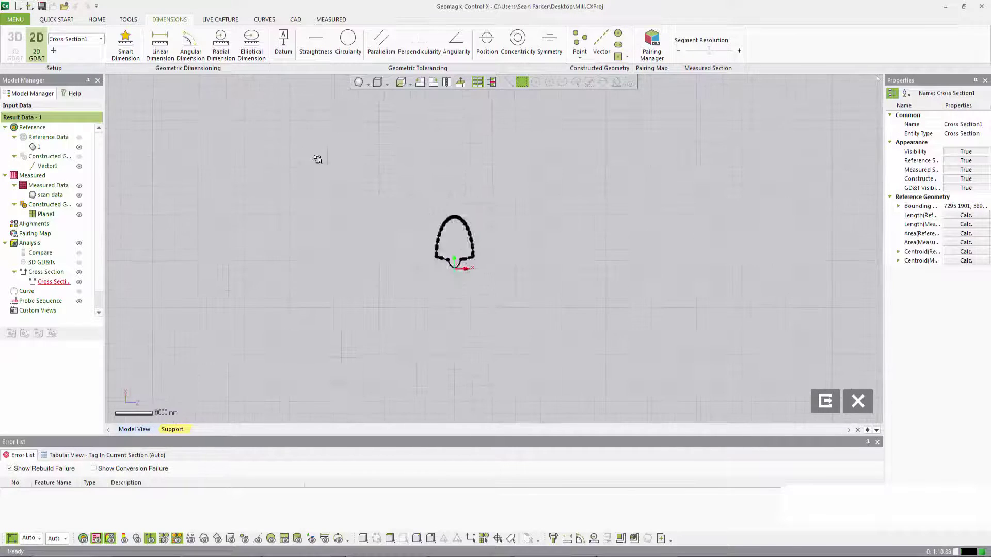
scroll(506, 247, "down", 2)
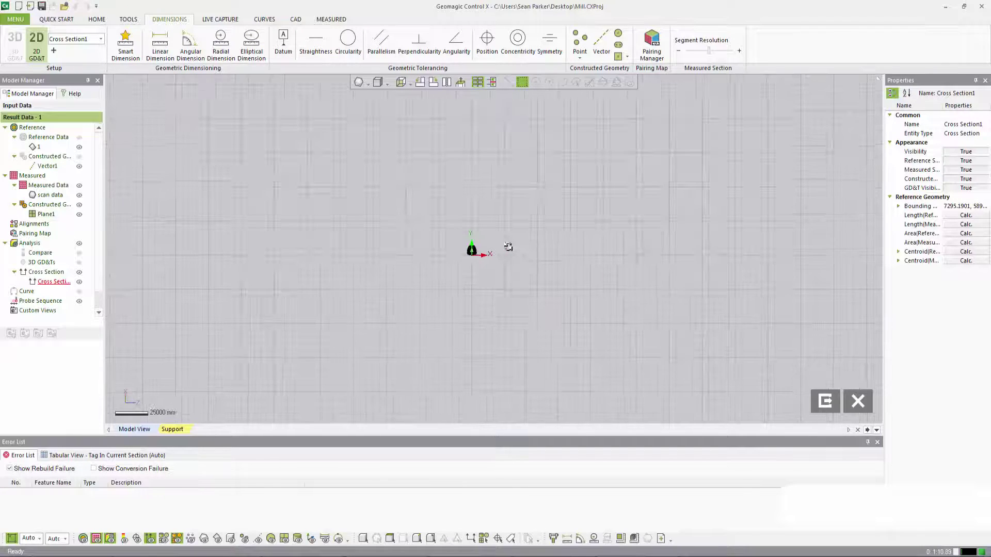
double_click(958, 162)
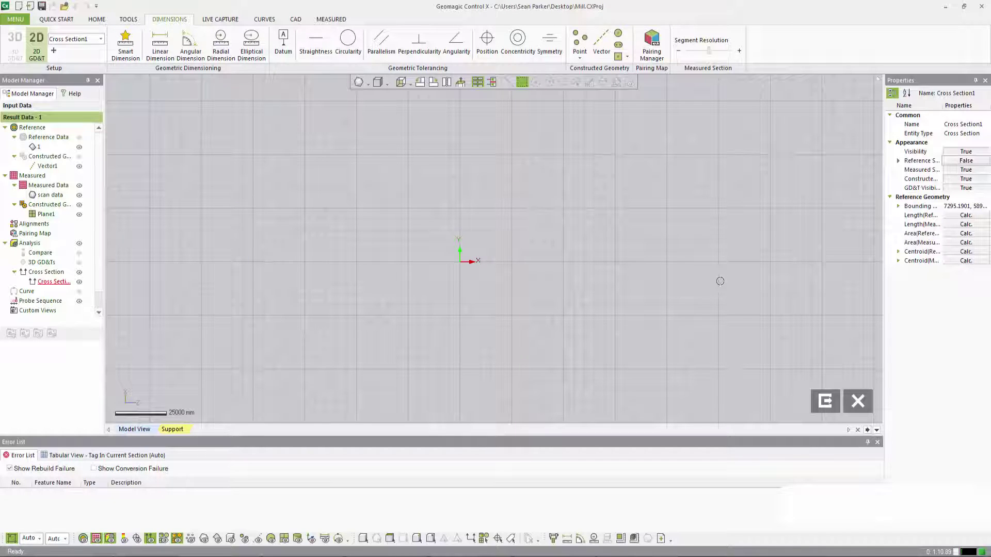
scroll(720, 281, "down", 5)
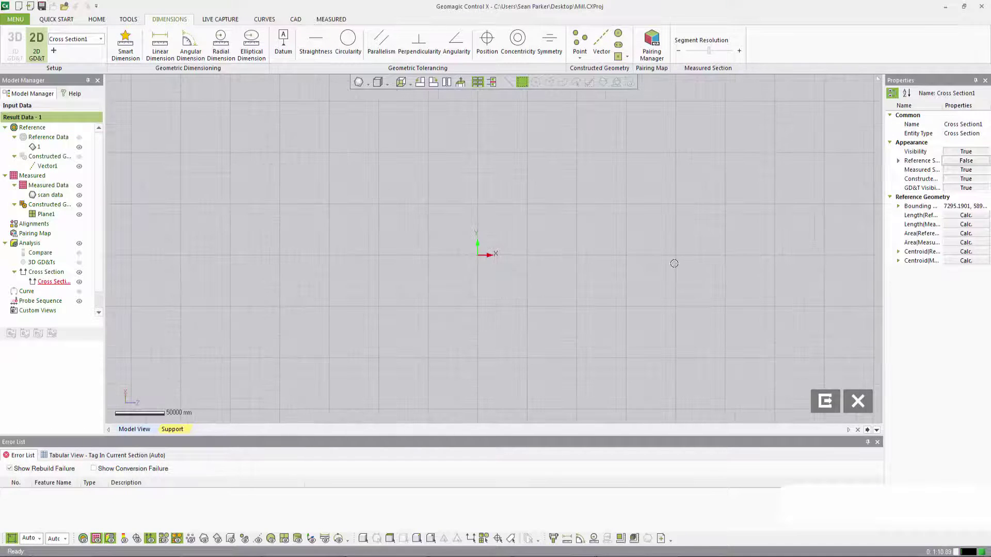
middle_click_drag(804, 250, 631, 249)
scroll(578, 258, "up", 10)
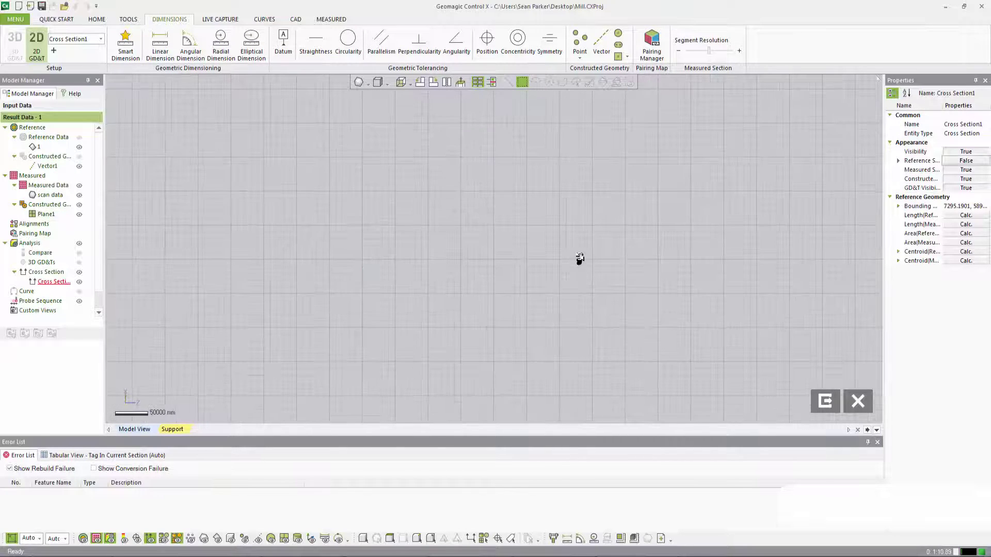
middle_click_drag(555, 385, 573, 210)
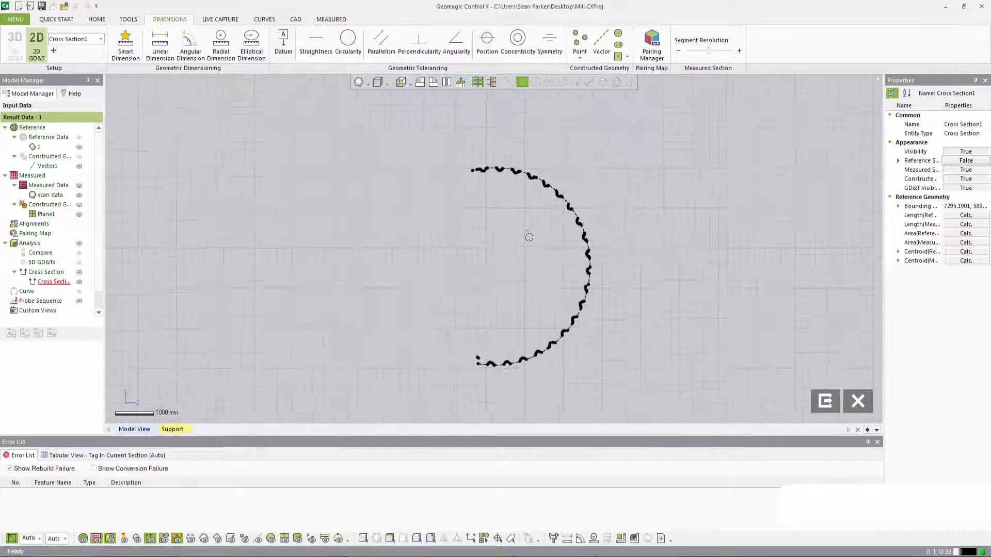
Step: Close the first cross section and start another by offset, using the measured shaft-end plane as the base plane
scroll(529, 238, "up", 2)
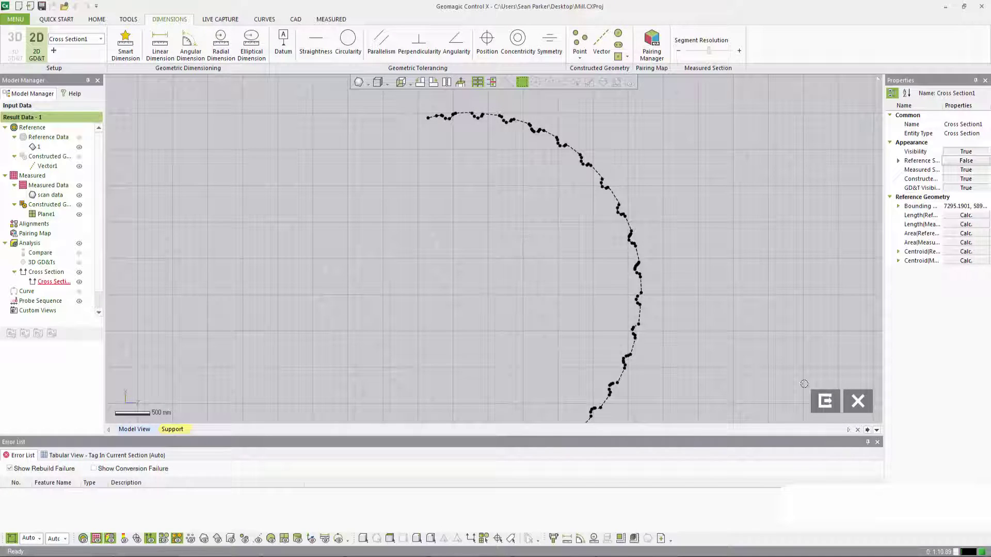
left_click(824, 402)
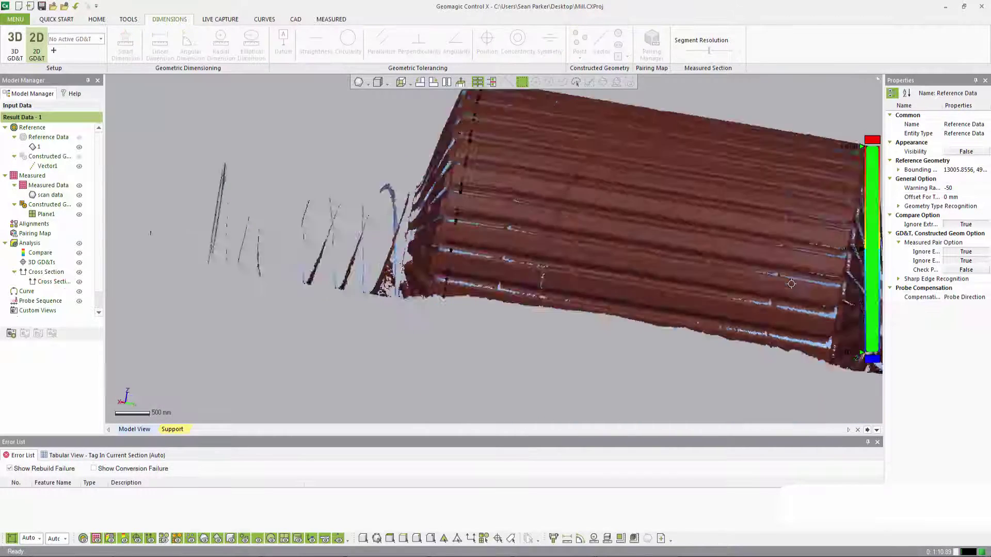
left_click(54, 49)
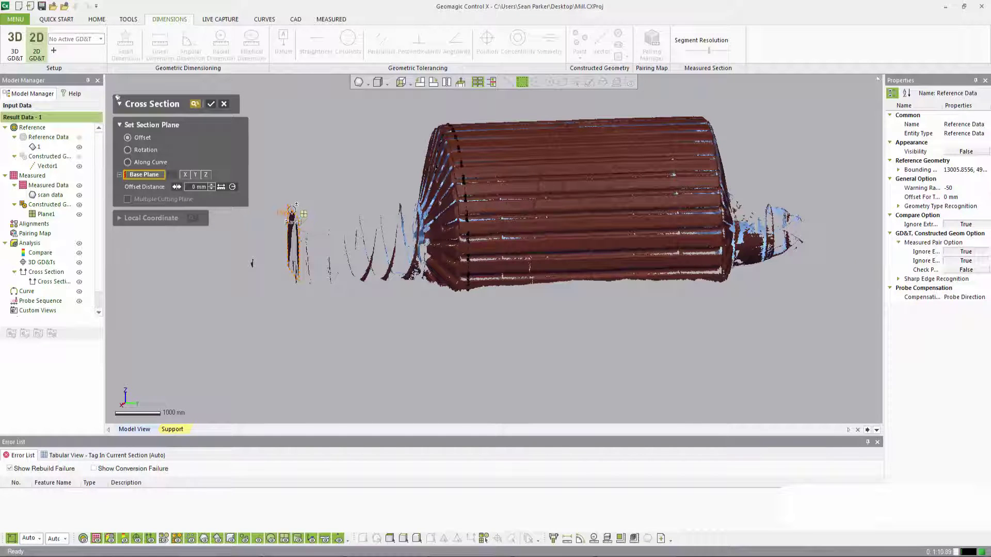
left_click(293, 219)
Step: Try section plane offset distances of 7000 mm and 10000 mm along the drum
left_click(199, 199)
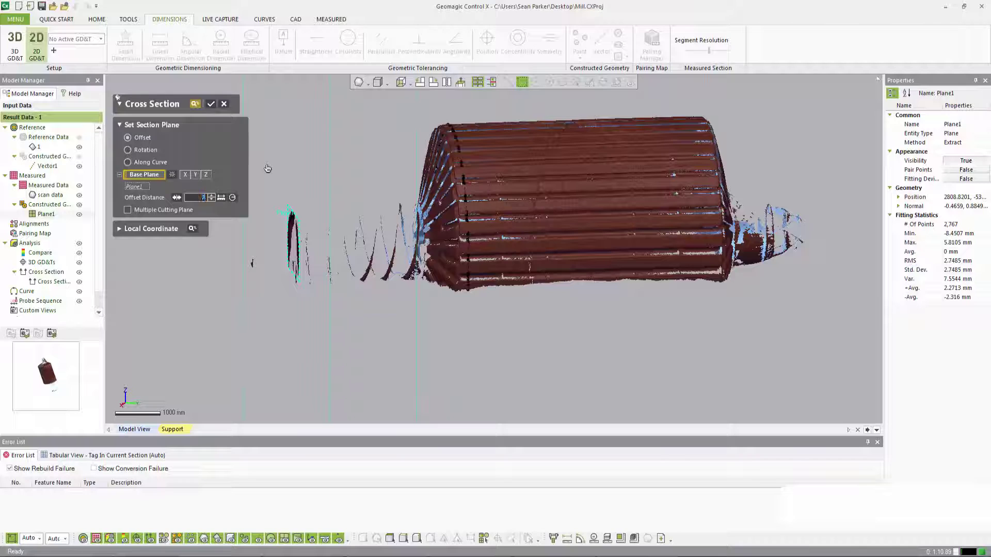
key("Return")
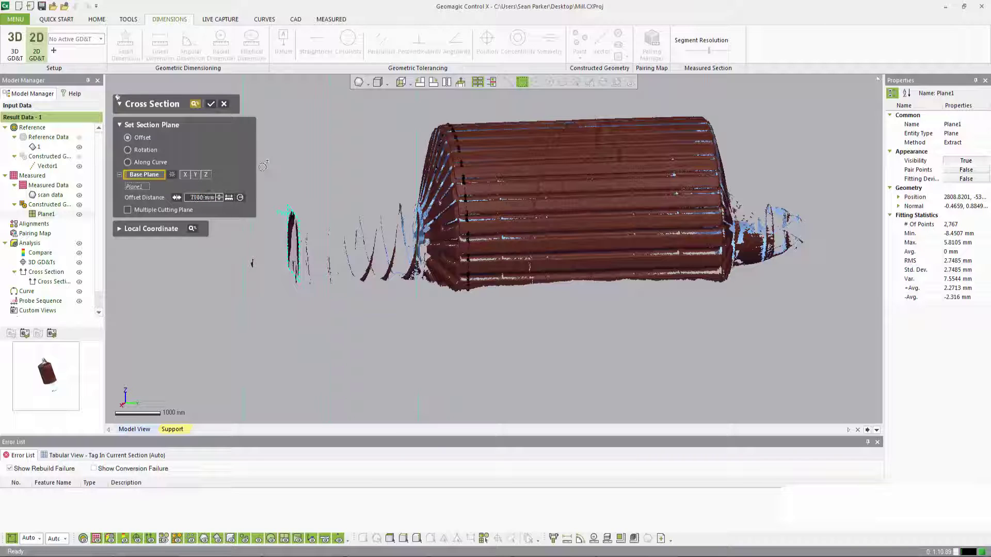
left_click(196, 198)
type("10000")
key("Return")
right_click_drag(504, 223, 472, 225)
Step: Set the section plane's offset distance to 9000 mm and create the second cross section near the drum's far end
left_click(199, 200)
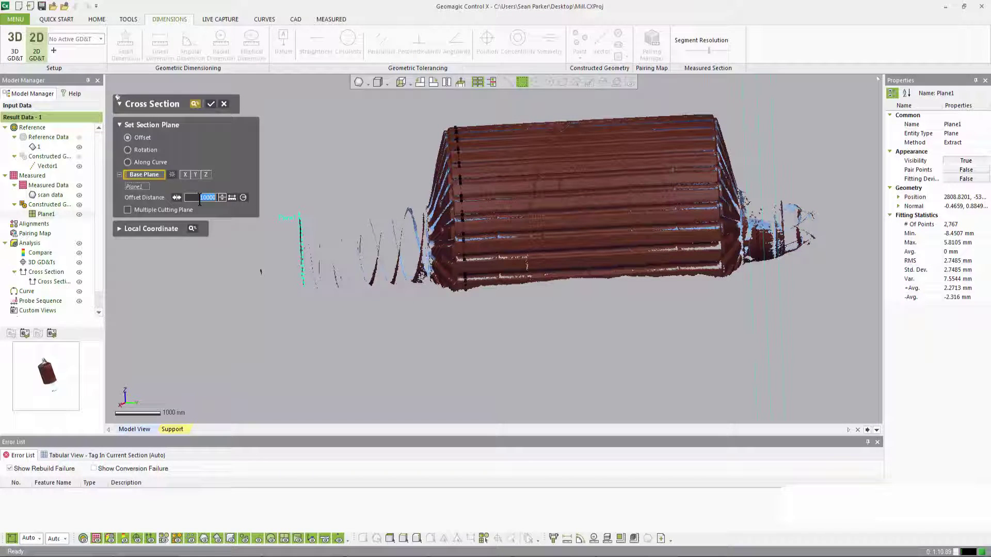
type("9")
key("Return")
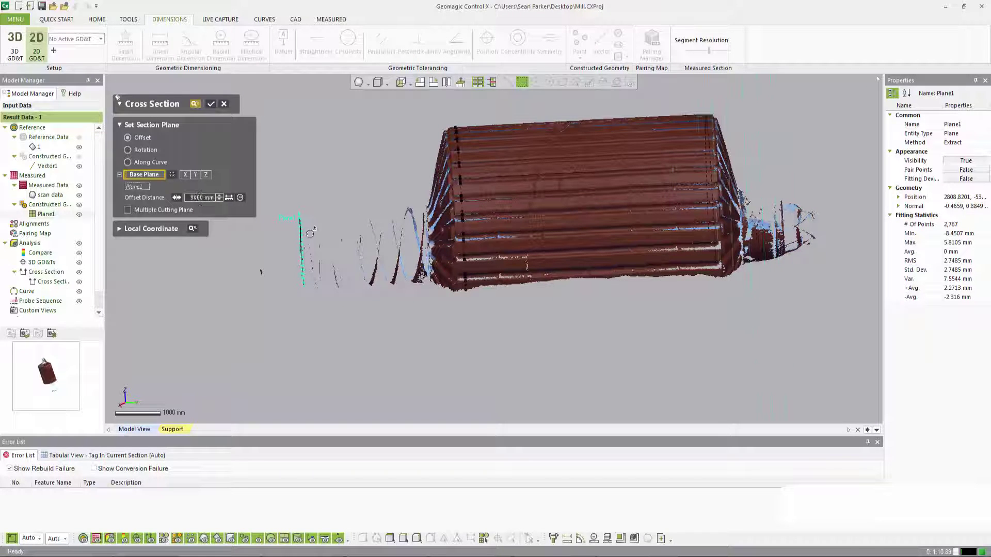
right_click_drag(664, 266, 751, 295)
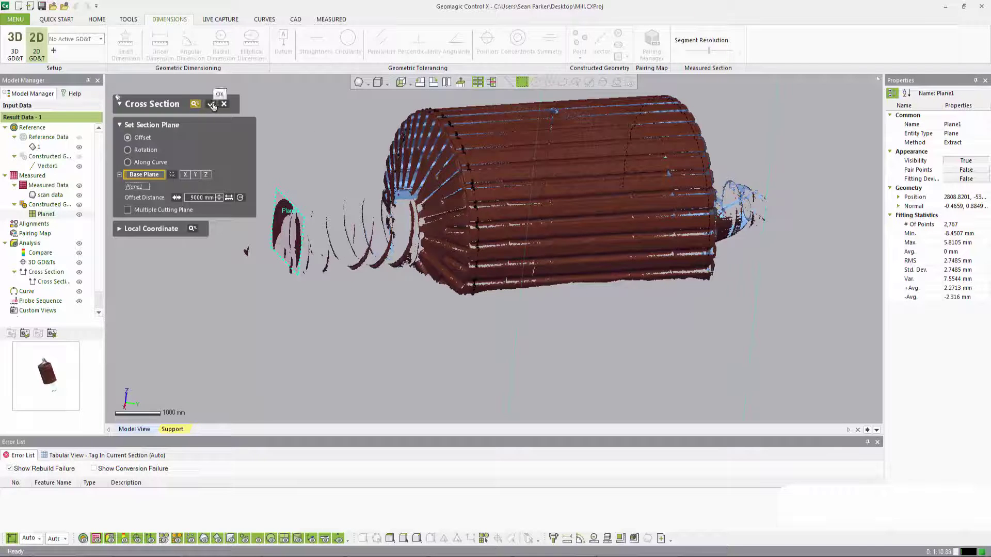
left_click(212, 105)
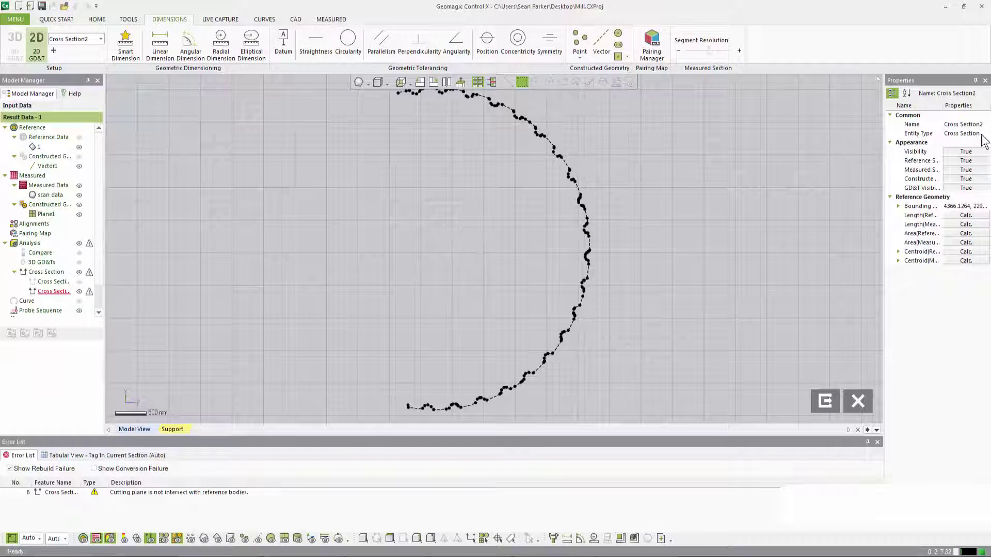
Step: Hide the reference section in the second cross section, exit it, and hide the measured data so only the profiles show
left_click(964, 161)
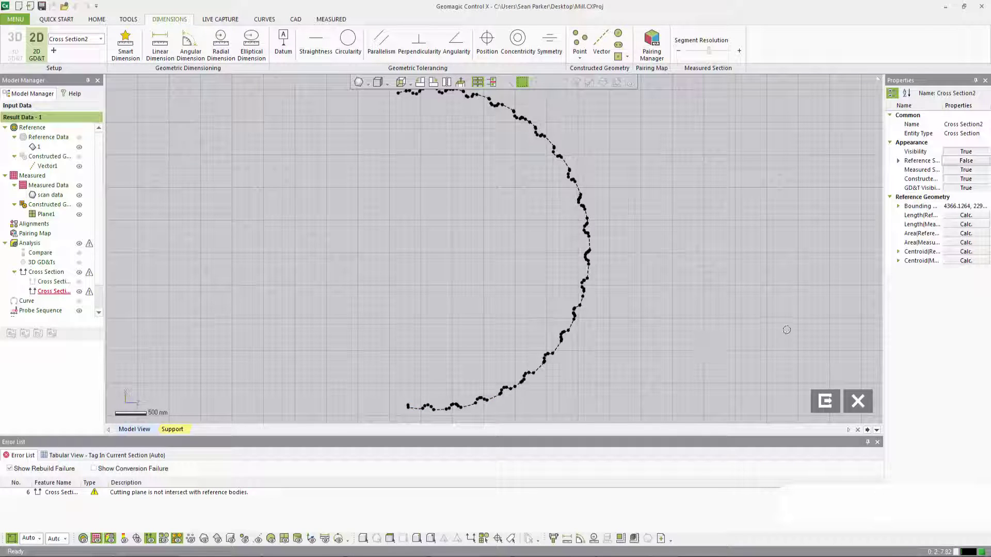
left_click(825, 402)
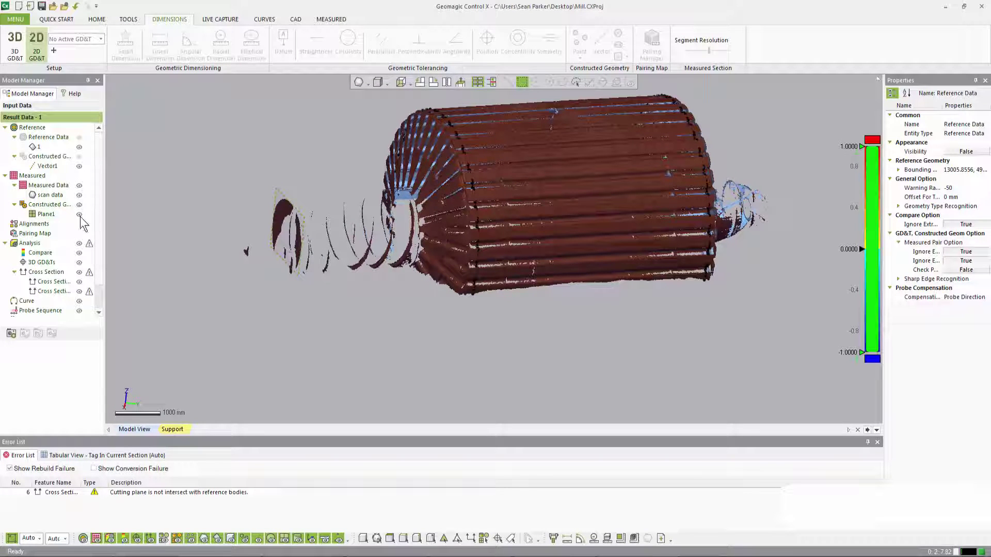
left_click(80, 186)
right_click_drag(521, 294, 536, 254)
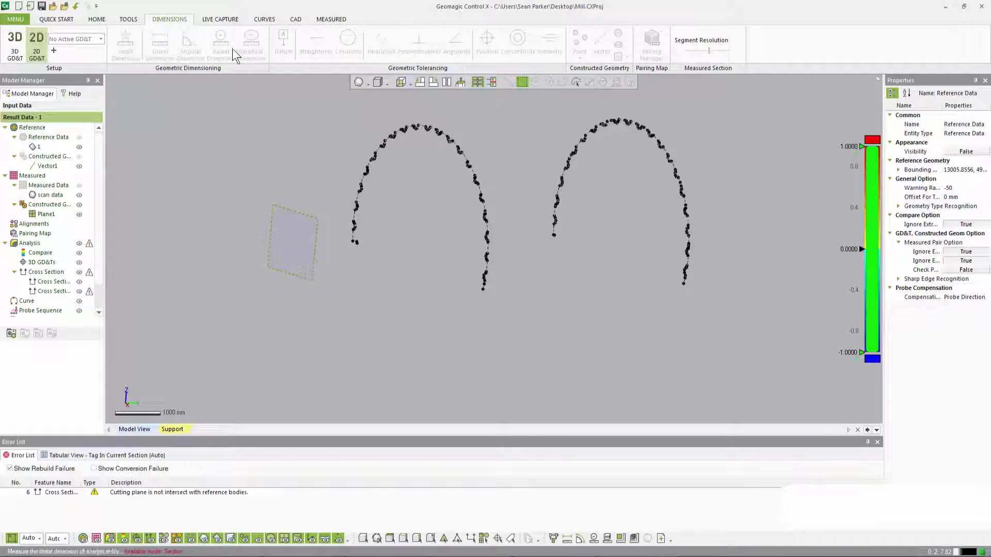
Step: Start a constructed circle and select all entities of the cross section profile nearer the shaft-end plane
left_click(101, 20)
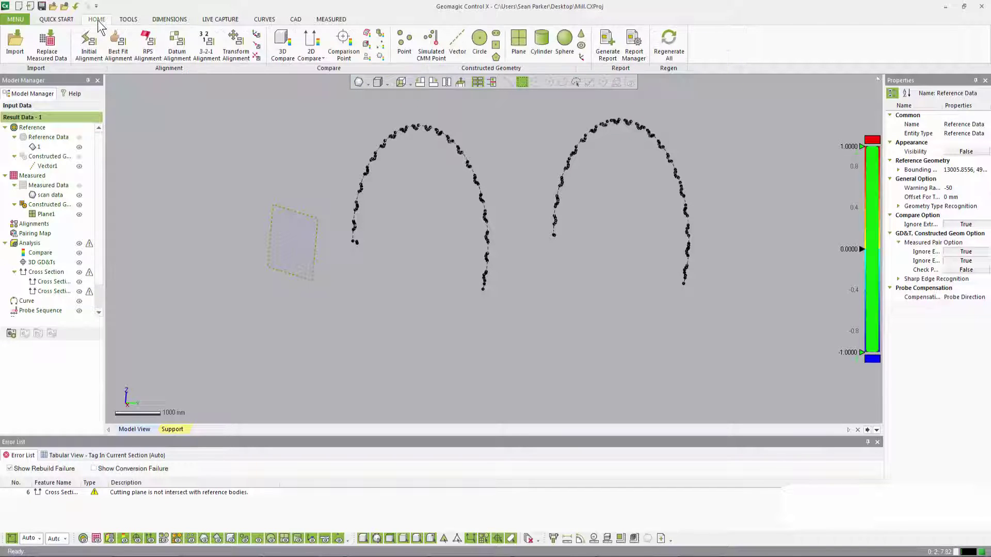
left_click(483, 54)
right_click_drag(582, 300, 524, 288)
left_click_drag(334, 101, 519, 356)
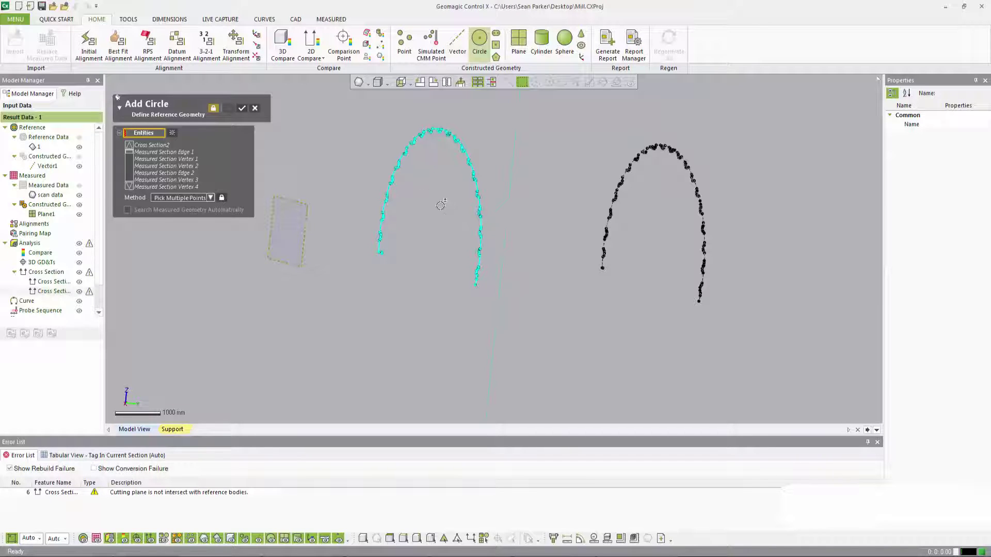
Step: Check the circle's selected entities list for entries other than section edges, such as Cross Section2 and the section vertices
right_click_drag(441, 251, 513, 239)
scroll(186, 155, "down", 20)
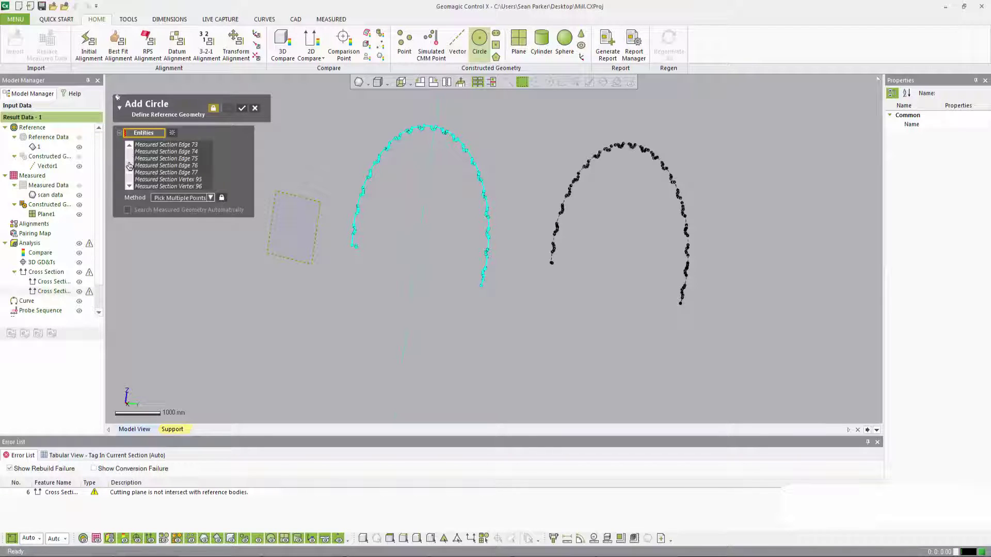
left_click_drag(129, 170, 128, 138)
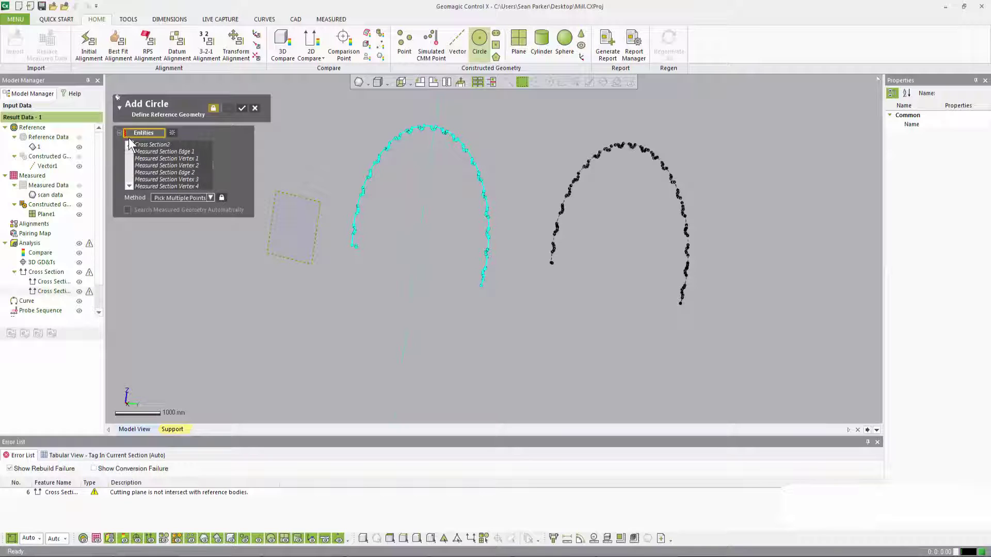
left_click(155, 145)
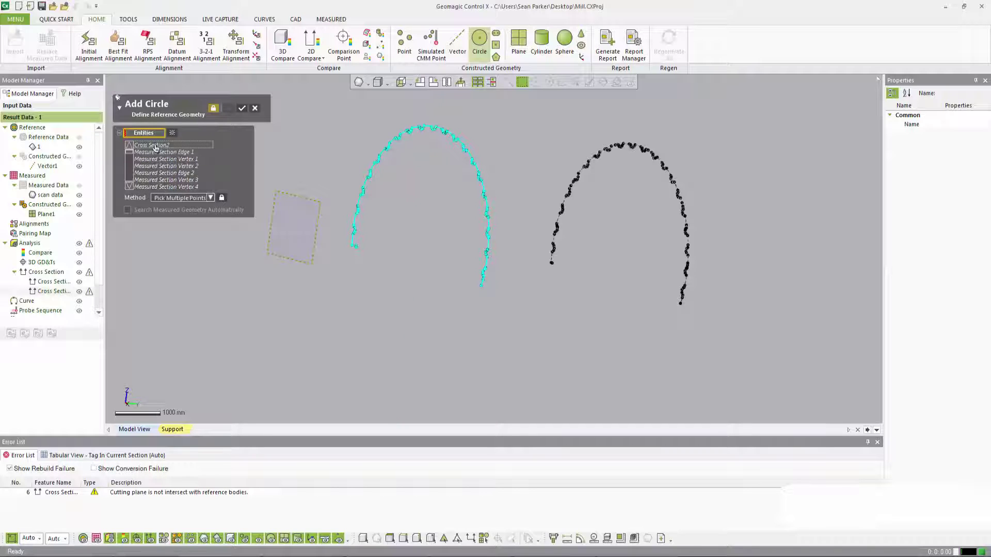
left_click(168, 146)
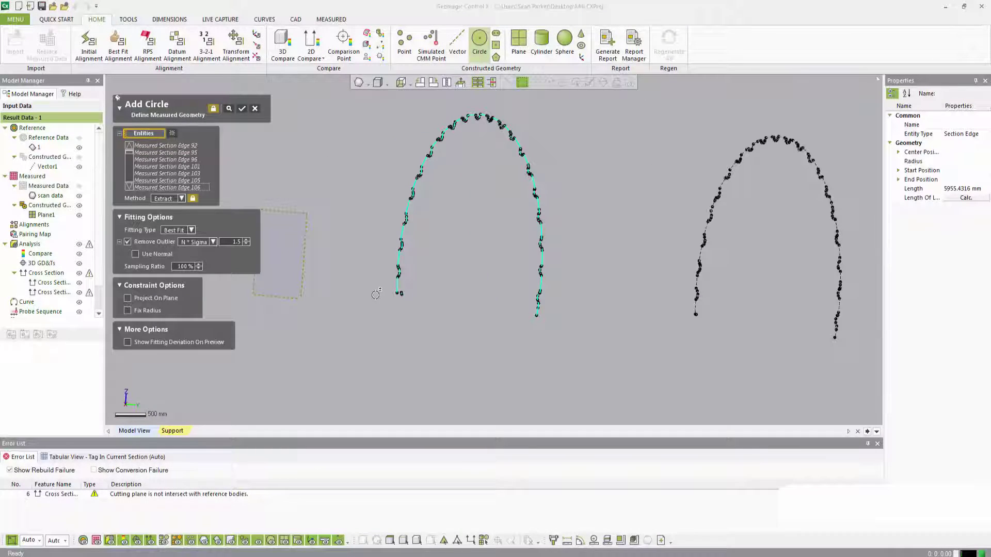
Step: Preview the measured best-fit circle extracted from the section edges and examine how closely it follows the drum's outer surfaces
right_click_drag(487, 336, 499, 344)
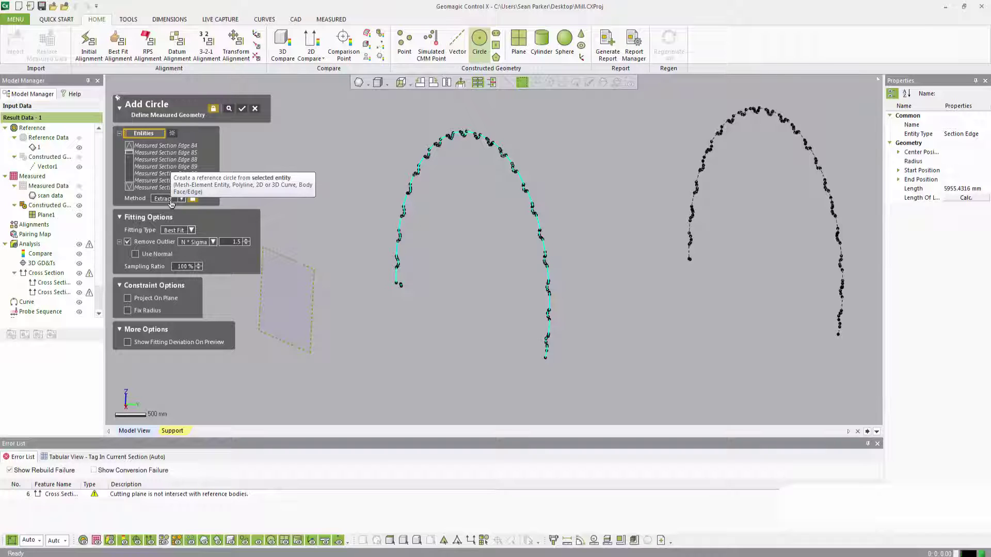
left_click(229, 108)
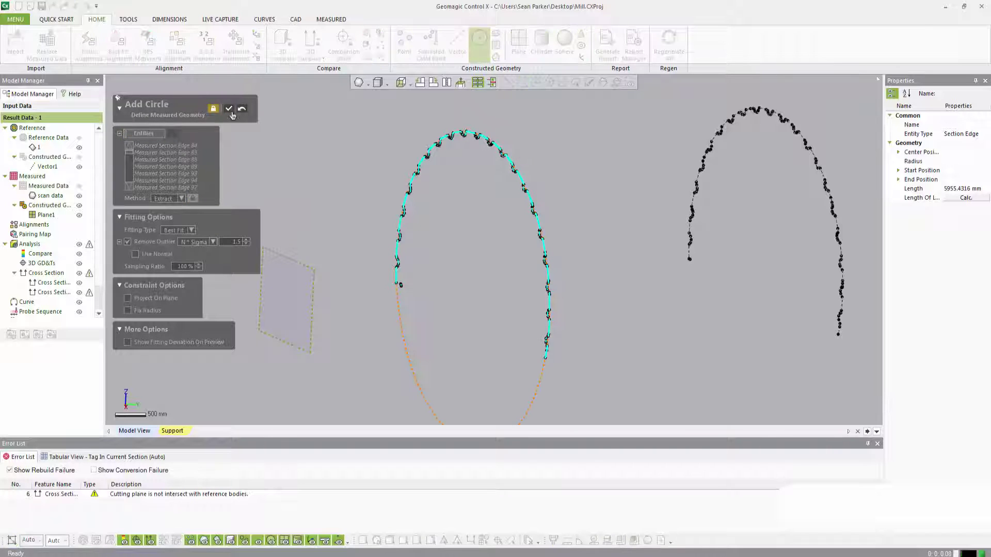
right_click_drag(445, 187, 607, 145)
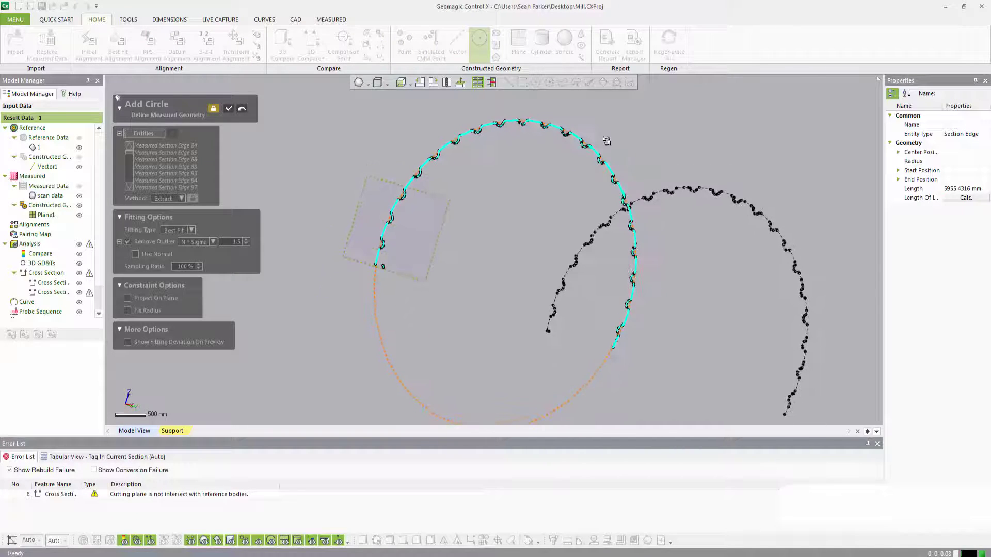
scroll(587, 146, "up", 4)
scroll(588, 155, "up", 10)
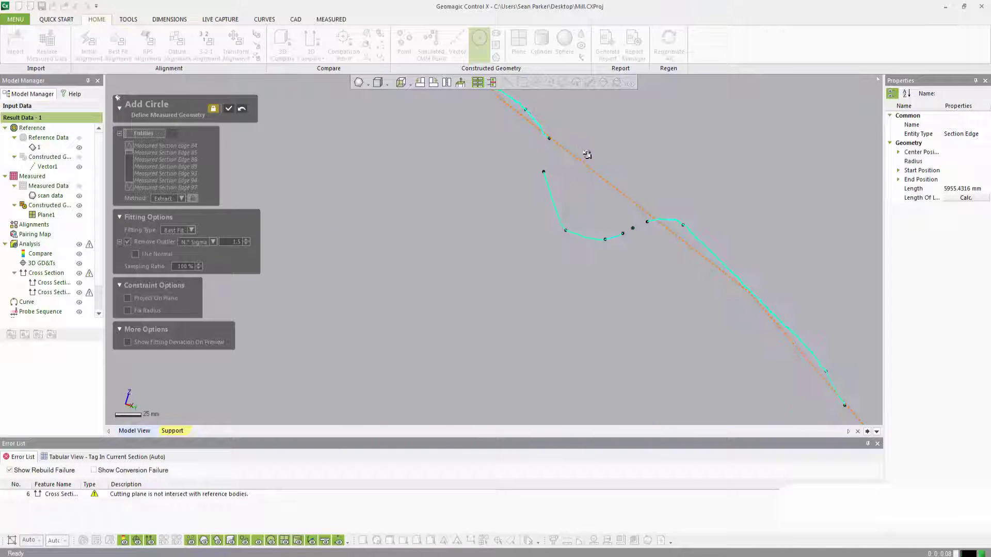
right_click_drag(580, 175, 546, 218, "ctrl")
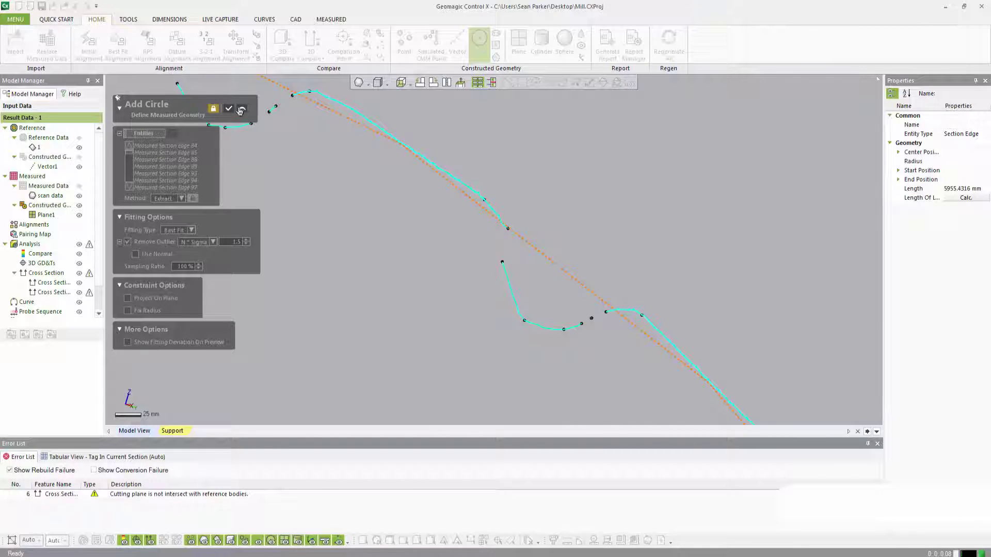
right_click_drag(331, 196, 427, 157, "ctrl")
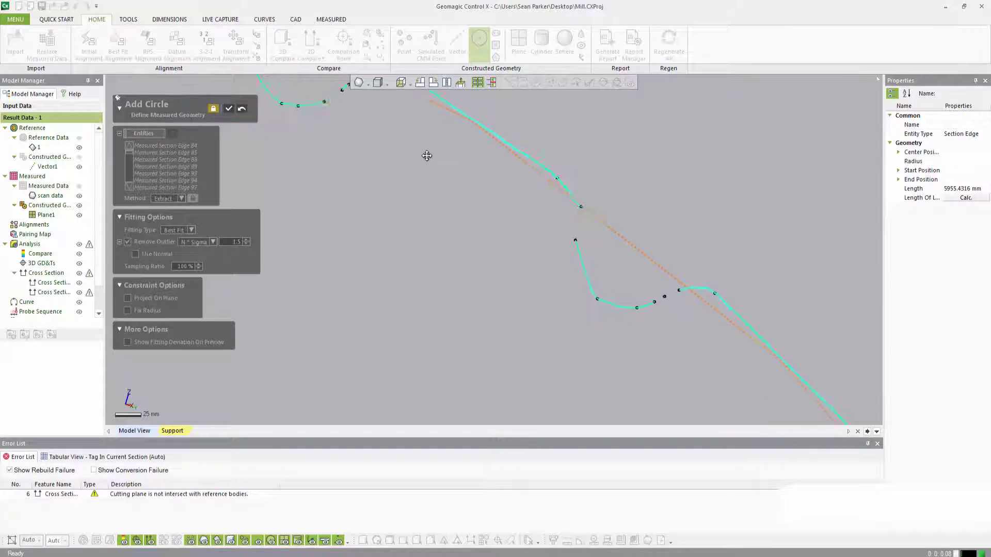
scroll(427, 157, "down", 2)
right_click_drag(407, 198, 459, 207)
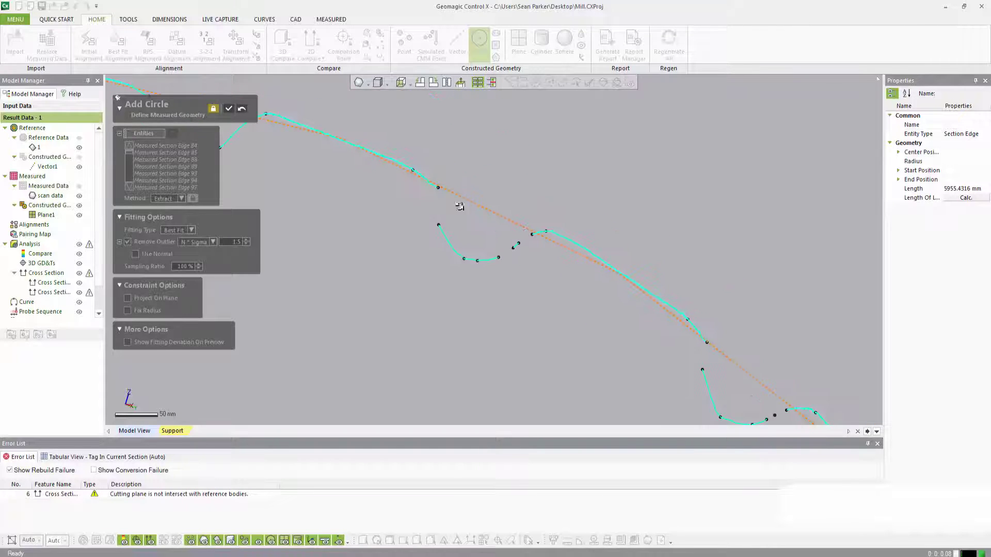
Step: Set the circle's outlier removal to 1 sigma and preview the fit against the liner profile again
left_click(226, 242)
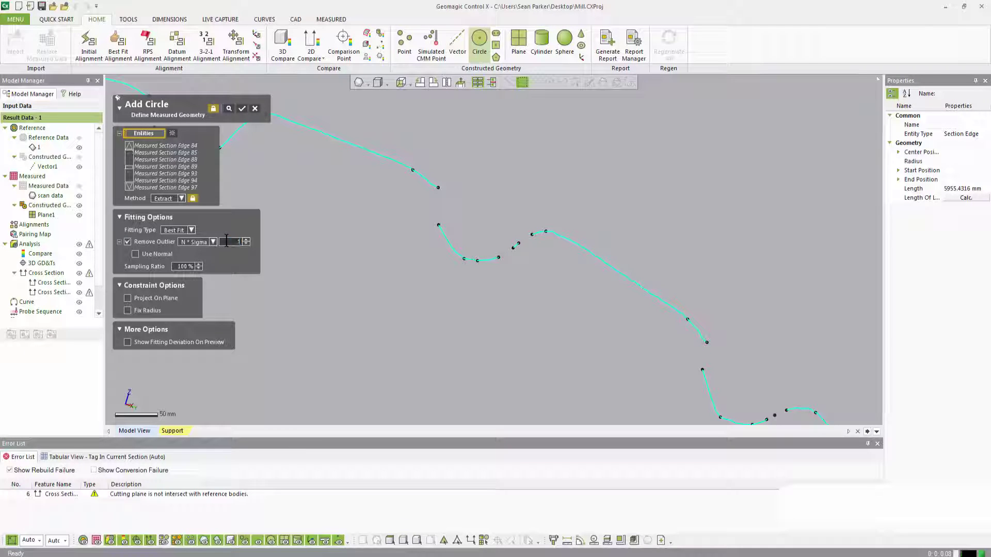
left_click(228, 109)
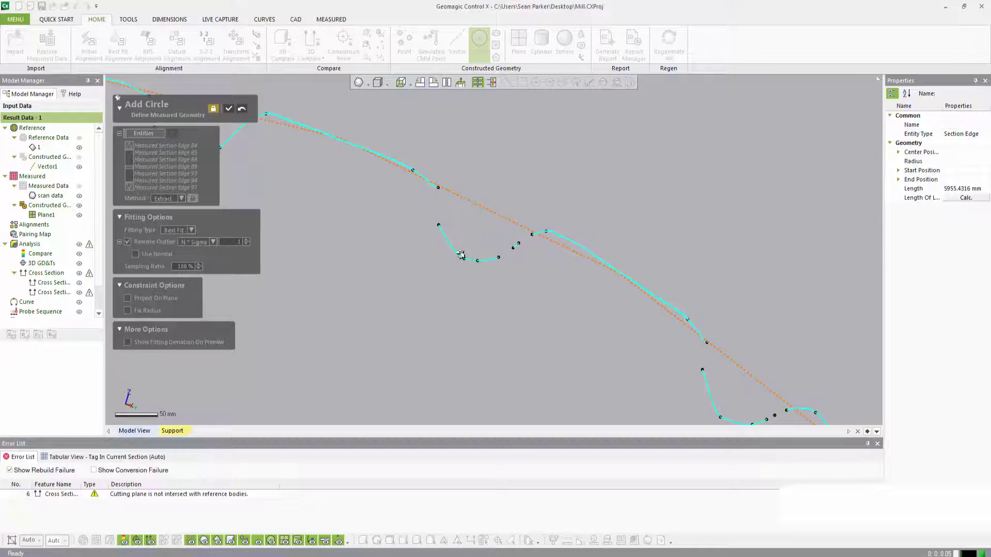
scroll(461, 252, "down", 4)
scroll(639, 343, "up", 3)
middle_click_drag(639, 345, 554, 182)
scroll(641, 192, "down", 1)
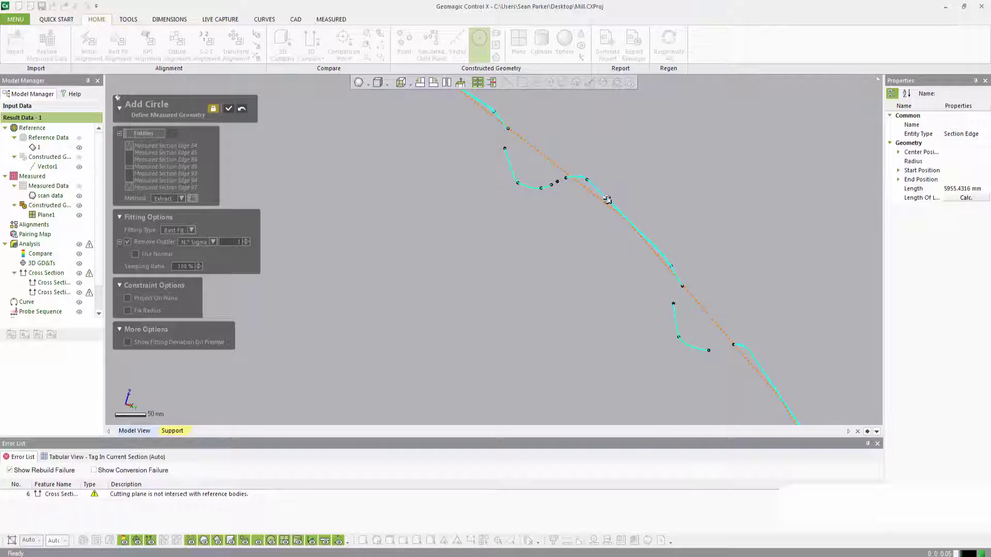
Step: Leave the preview, clear the circle's entities and pick three neighbouring long outer edges on the upper drum profile instead
left_click(241, 110)
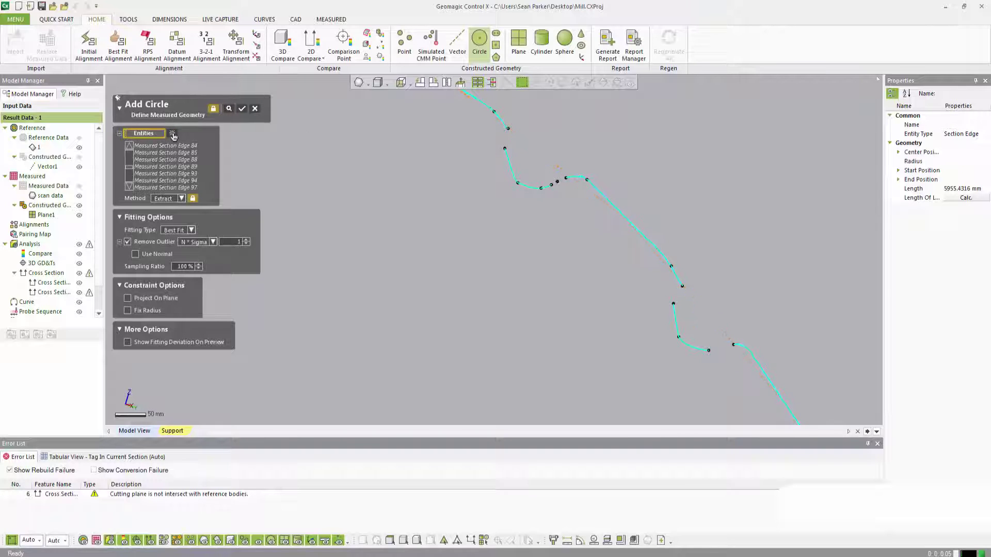
left_click(173, 134)
left_click(622, 207)
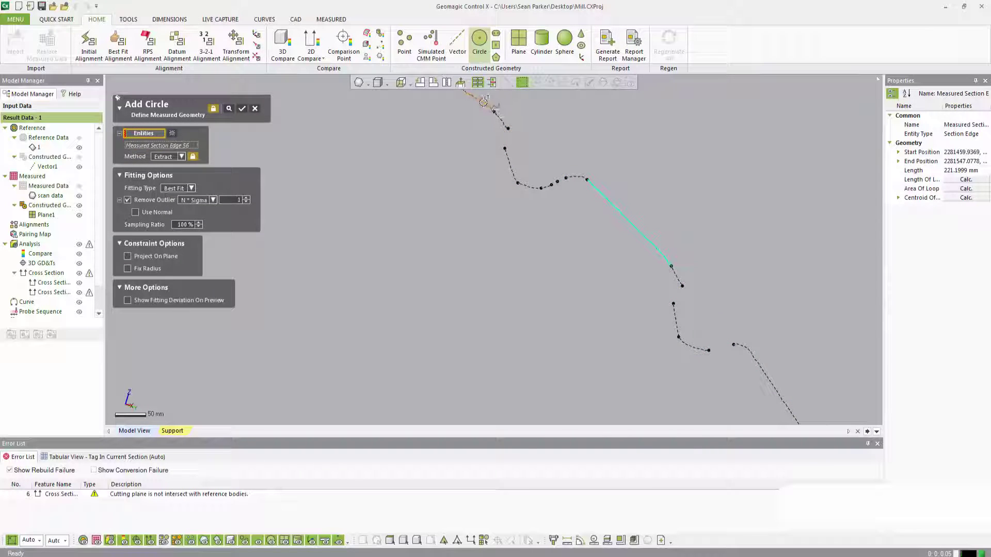
left_click(483, 104)
left_click(755, 360)
scroll(756, 270, "down", 3)
scroll(756, 270, "down", 4)
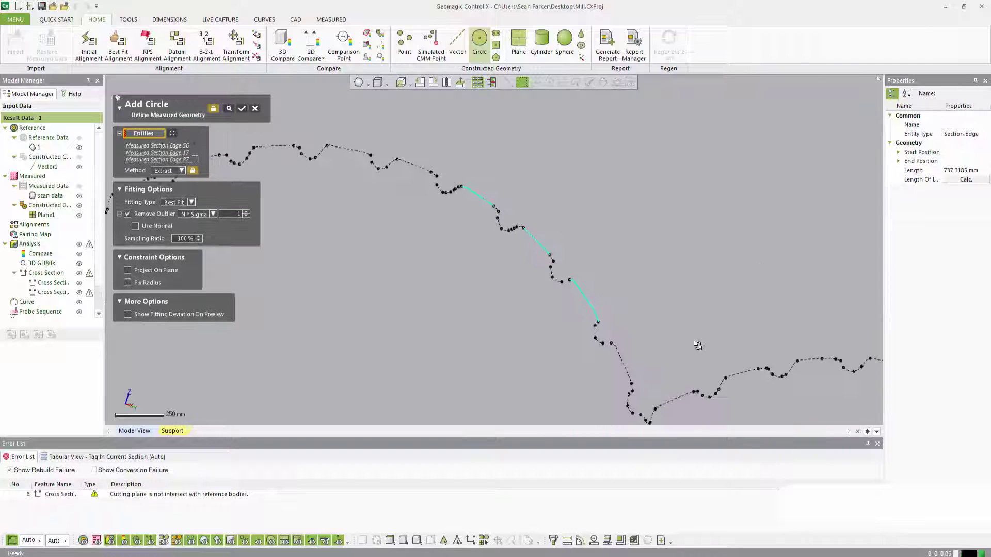
Step: Add the remaining long outer edges down the near flank of the drum profile, to its lower end, to the circle's entities
right_click_drag(627, 305, 557, 197)
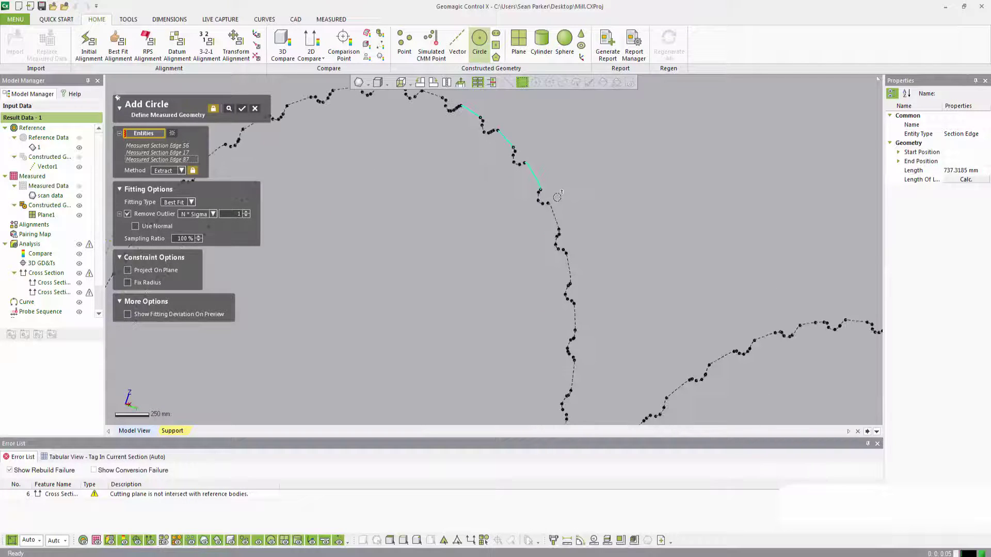
left_click(553, 218)
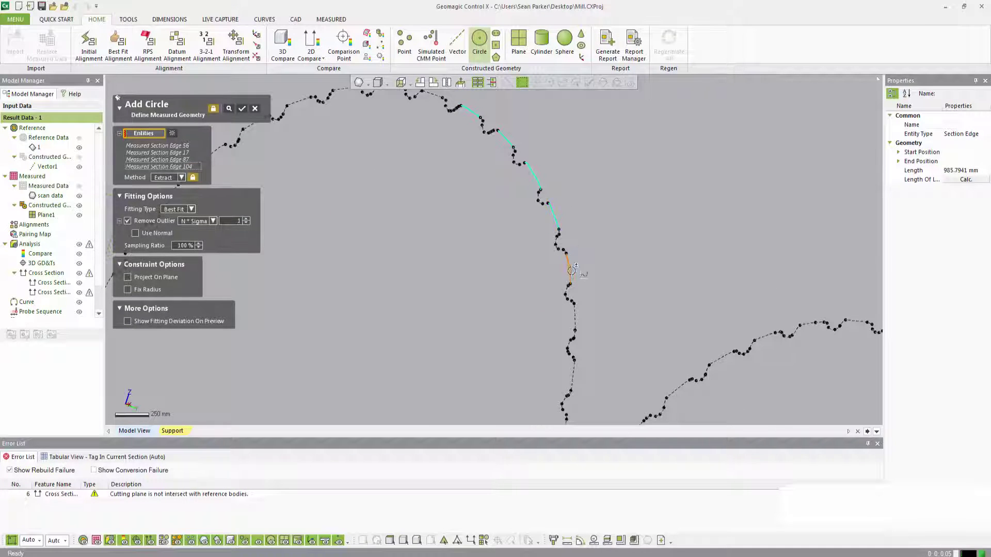
left_click(574, 276)
left_click(616, 324)
right_click_drag(616, 324, 619, 168)
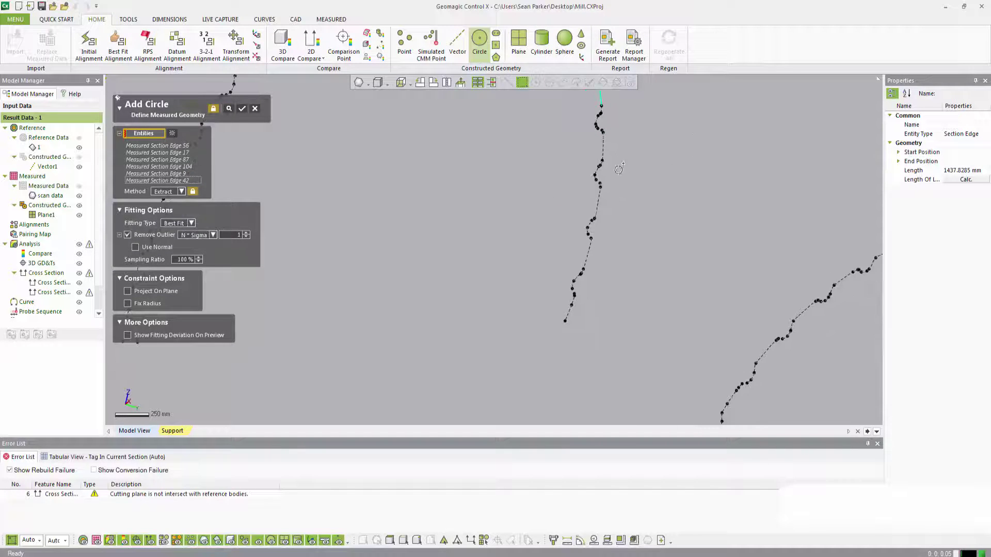
left_click(597, 212)
left_click(596, 212)
left_click(589, 247)
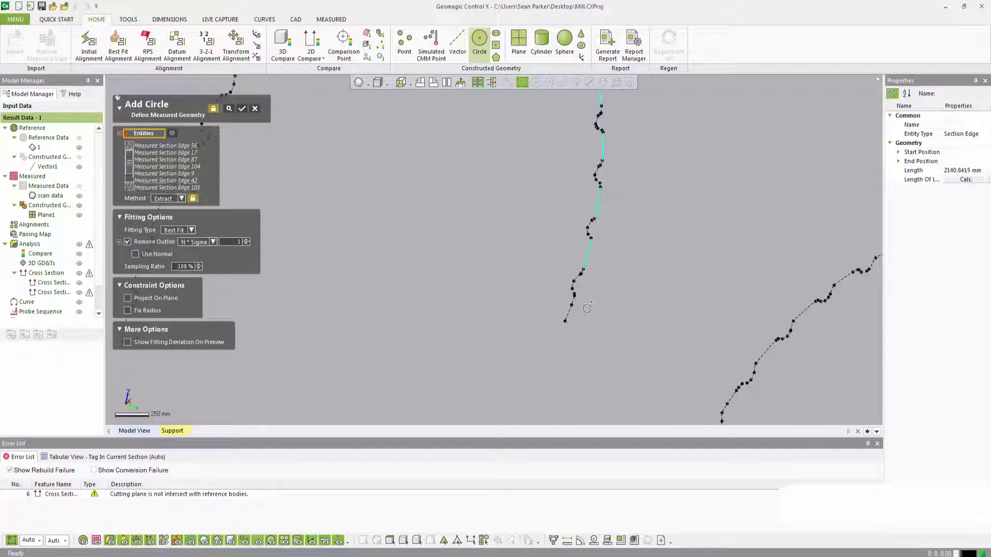
left_click(570, 311)
Step: Add the long outer edges over the drum profile's crown and down its opposite flank to the circle's entities
scroll(666, 254, "down", 3)
right_click_drag(639, 203, 699, 309)
left_click(530, 193)
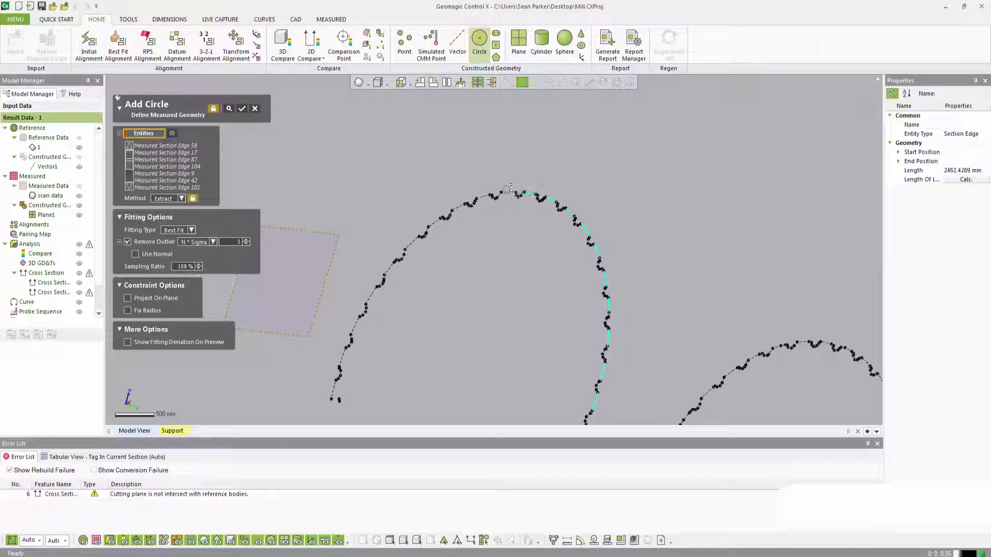
left_click(509, 193)
left_click(484, 196)
left_click(456, 206)
left_click(428, 225)
left_click(405, 248)
left_click(394, 263)
left_click(370, 297)
left_click(355, 324)
left_click(343, 355)
left_click(333, 378)
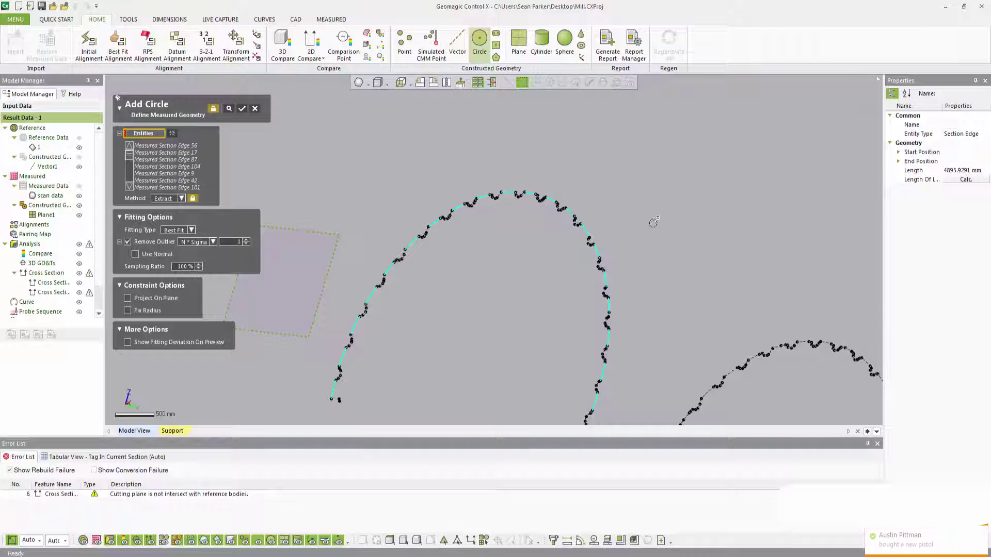
Step: Create the measured best-fit circle from the picked outer edges and discard the follow-up circle definition
right_click_drag(650, 212, 633, 161, "ctrl")
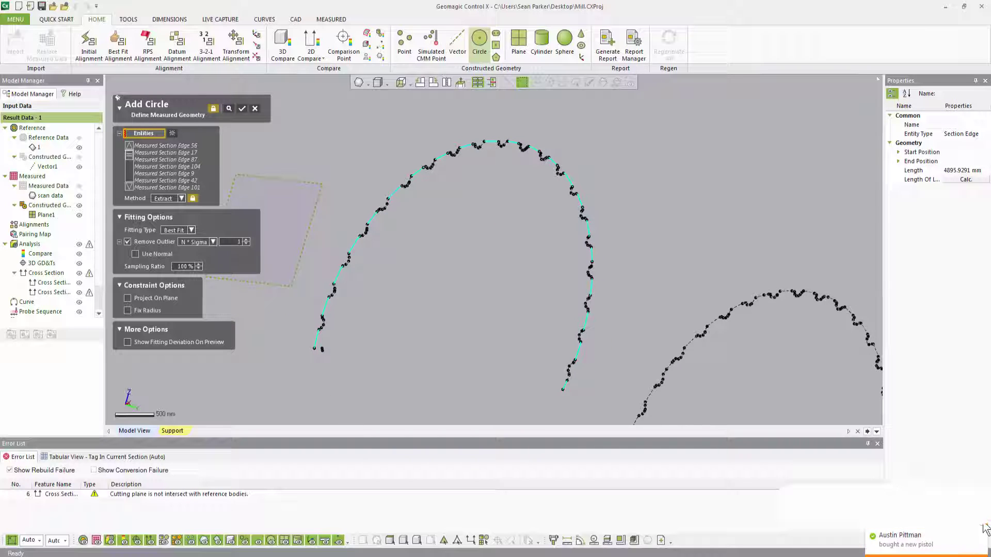
right_click_drag(514, 240, 522, 201)
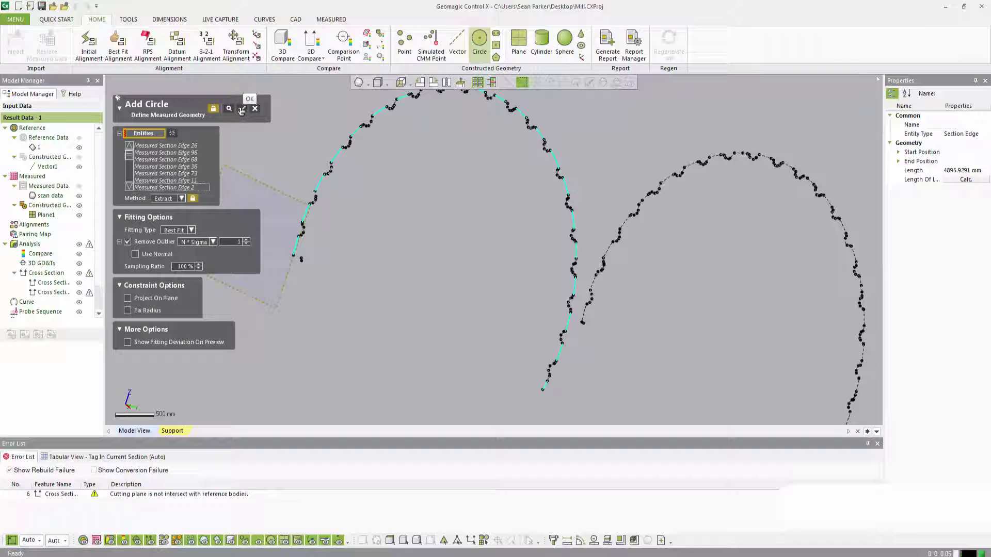
left_click(241, 108)
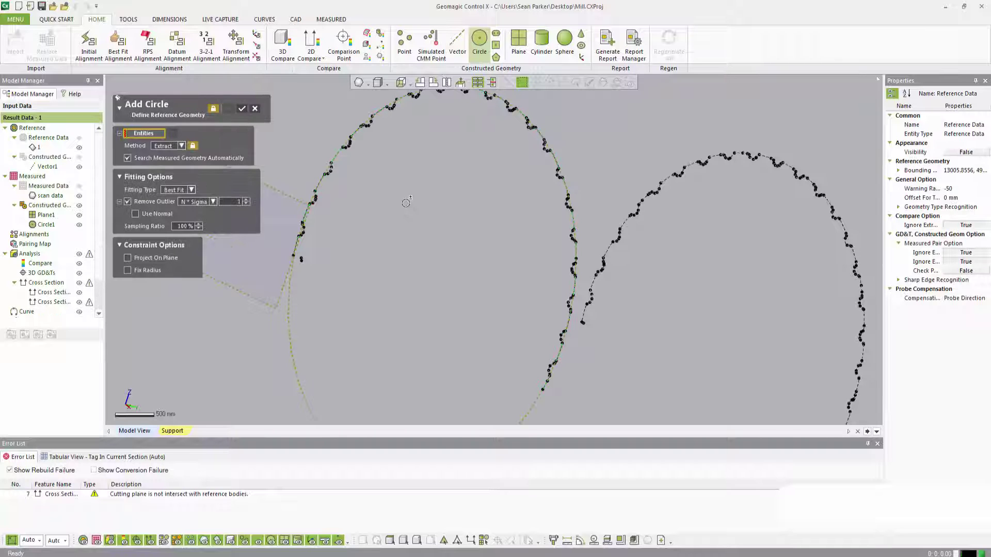
left_click(254, 108)
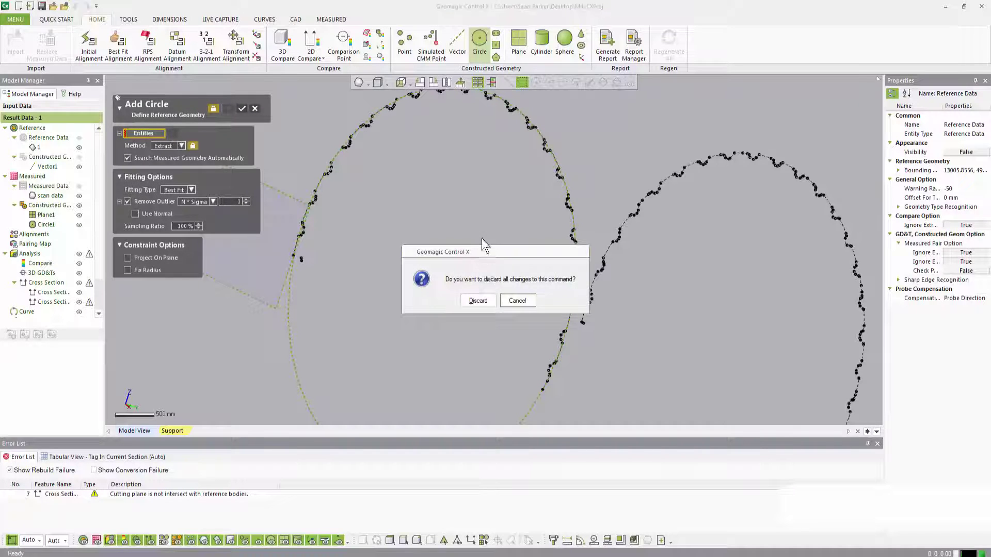
left_click(476, 299)
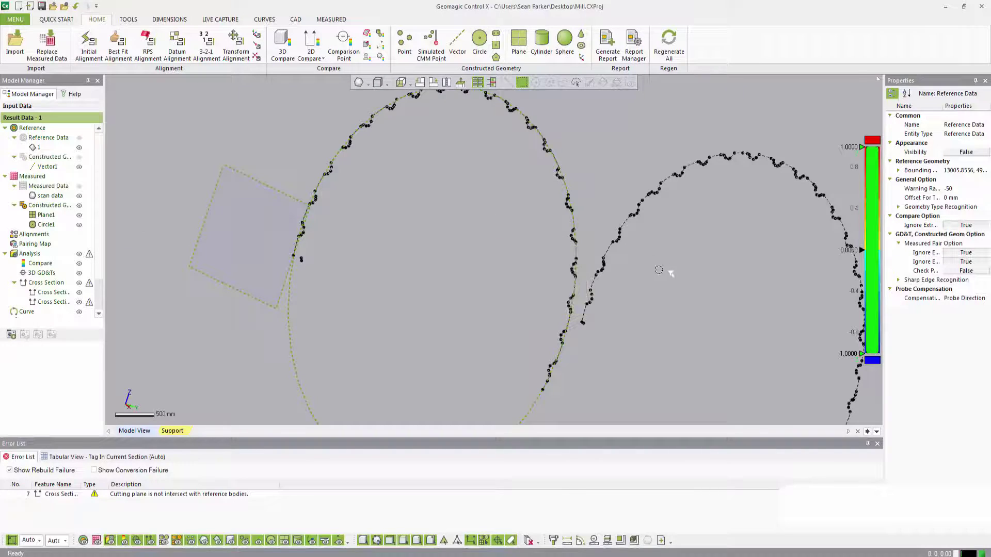
Step: Turn on the reference section's visibility for Cross Section2
left_click(54, 303)
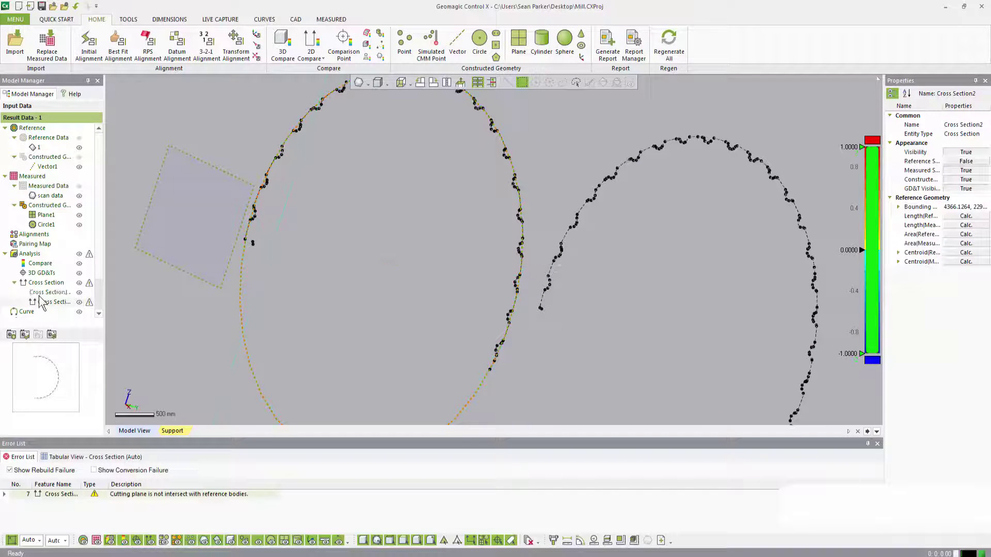
double_click(966, 161)
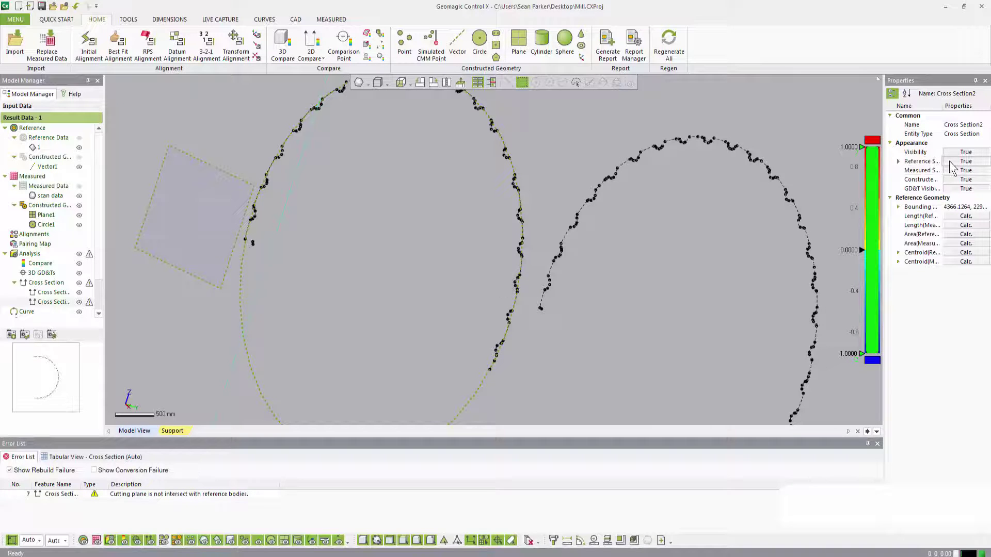
left_click(694, 238)
right_click_drag(694, 238, 589, 184, "ctrl")
right_click_drag(743, 223, 670, 211)
scroll(660, 202, "down", 3)
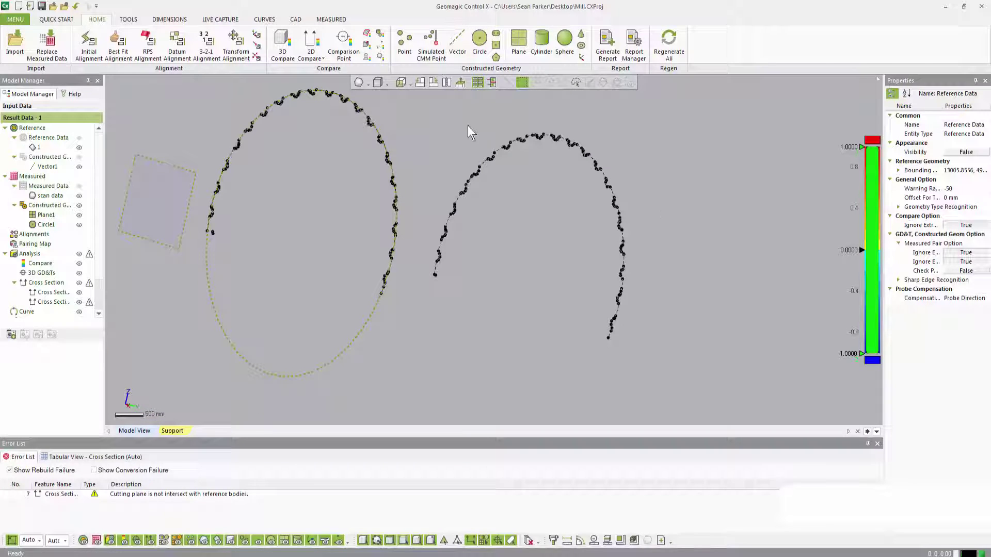
left_click(480, 146)
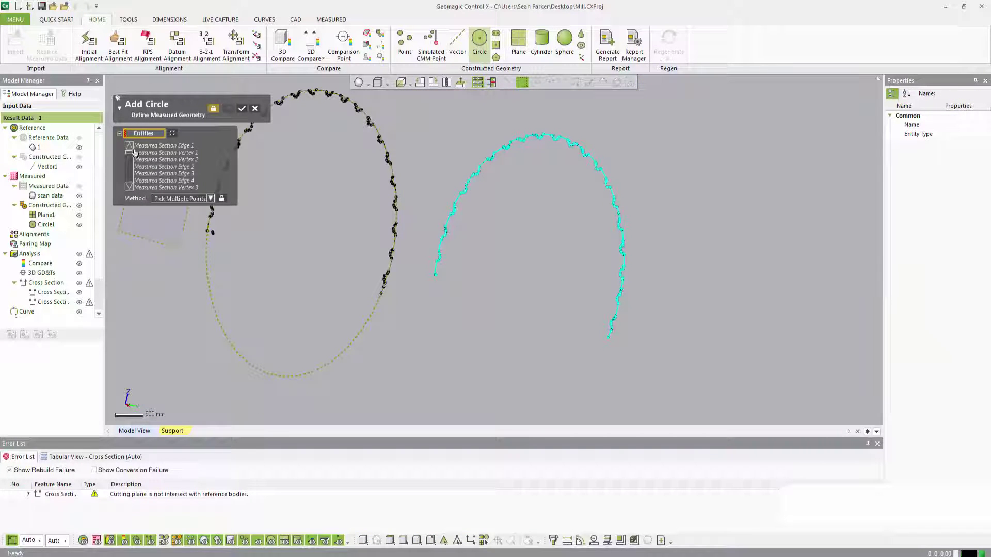
left_click(187, 199)
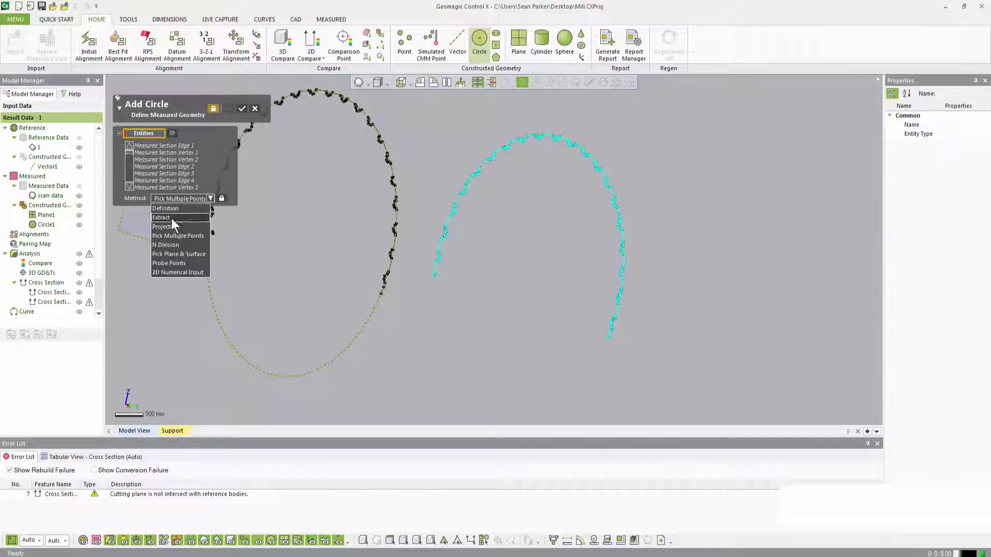
left_click(170, 207)
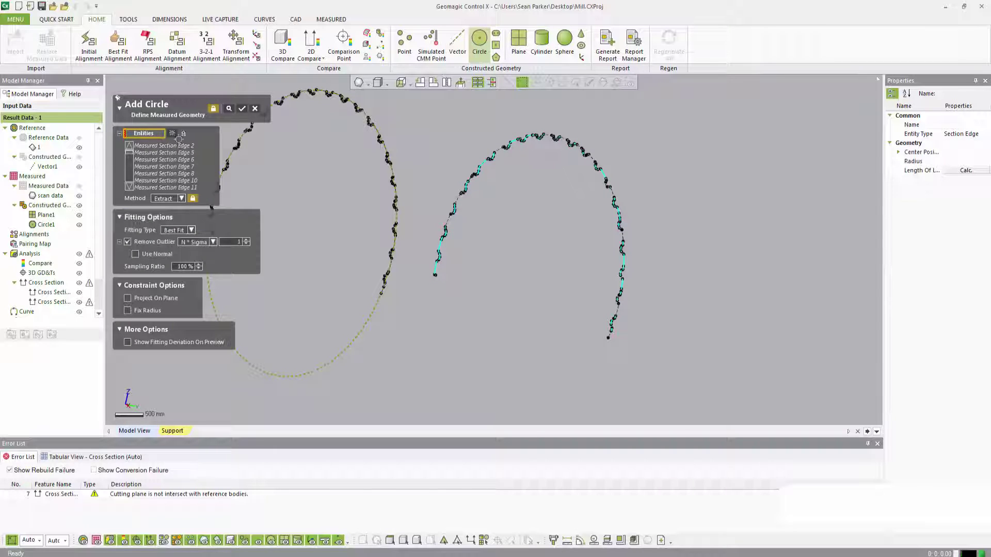
right_click_drag(598, 233, 536, 237)
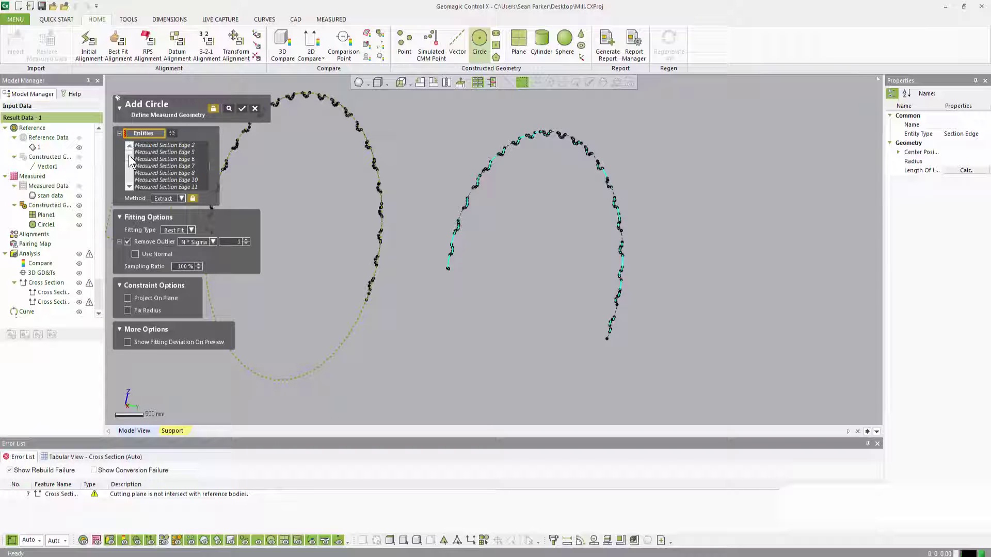
left_click(128, 185)
left_click_drag(129, 153, 127, 194)
left_click(173, 133)
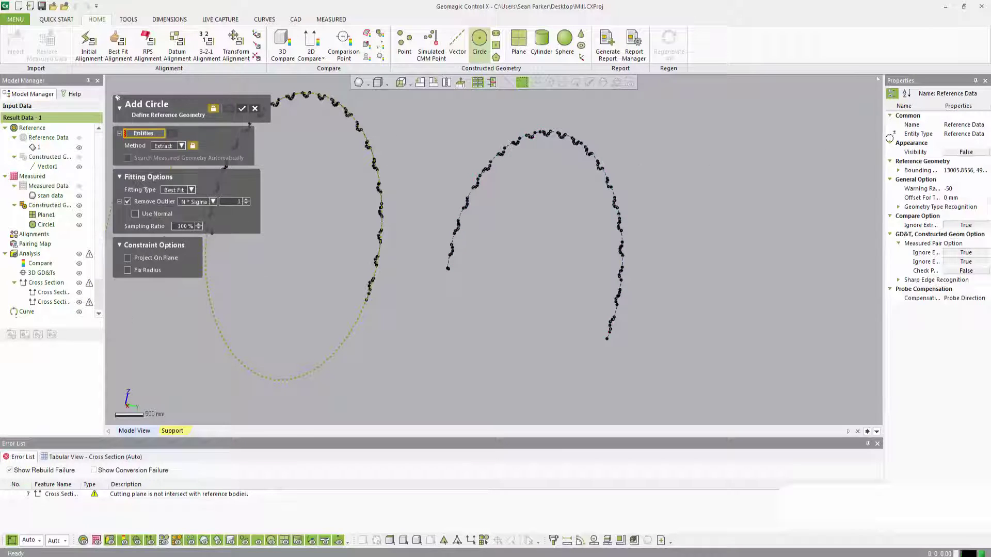
left_click(254, 108)
key("Return")
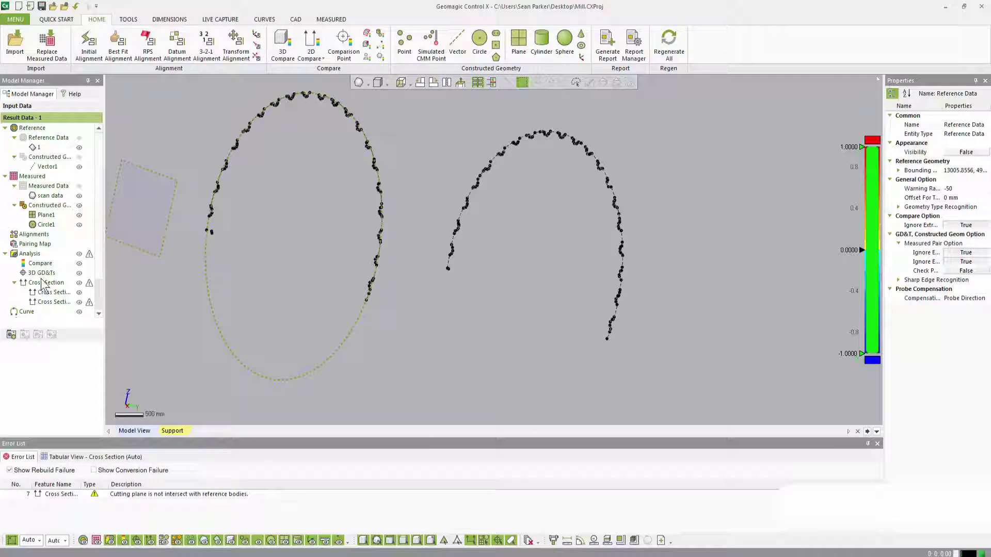
Step: Turn off the reference section's visibility for Cross Section2
left_click(50, 292)
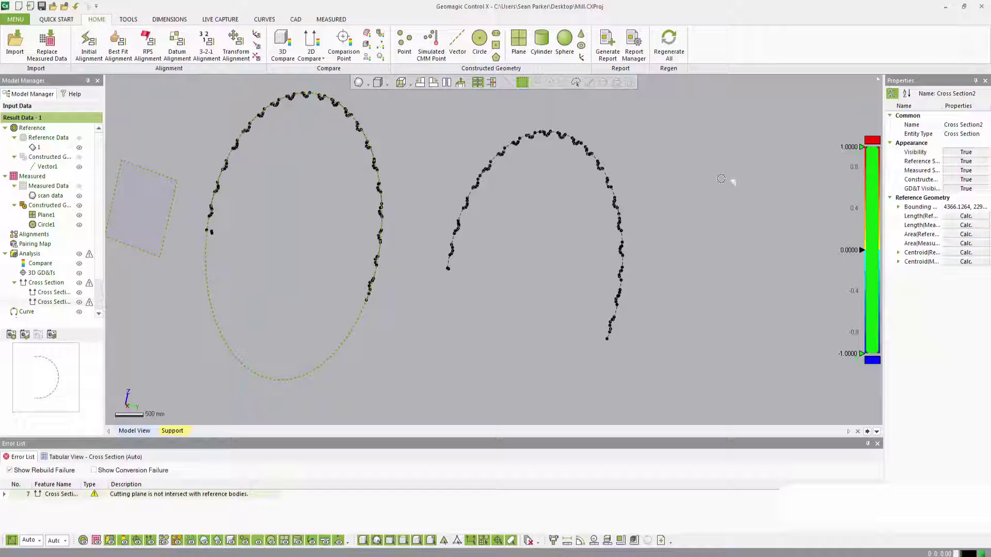
double_click(959, 161)
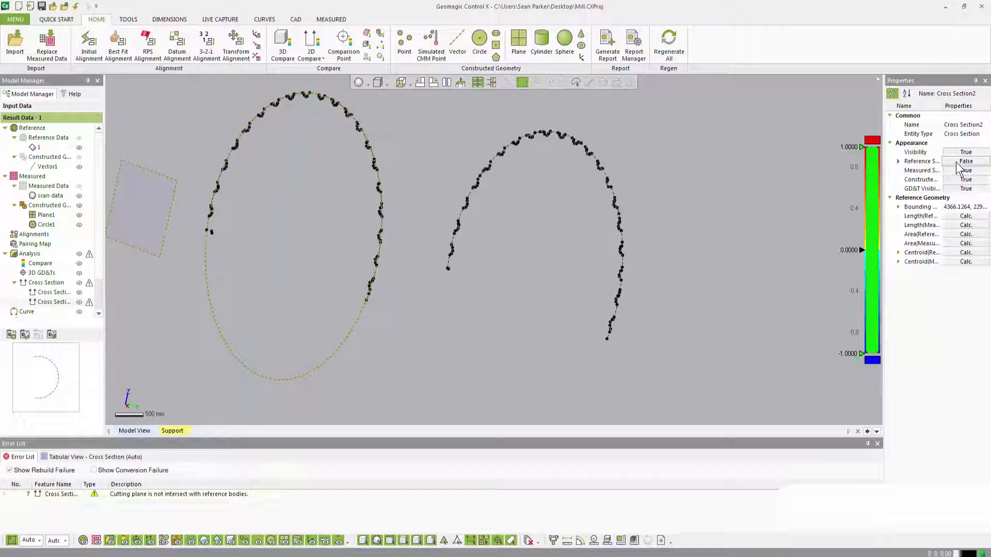
left_click(748, 204)
right_click_drag(749, 204, 707, 160)
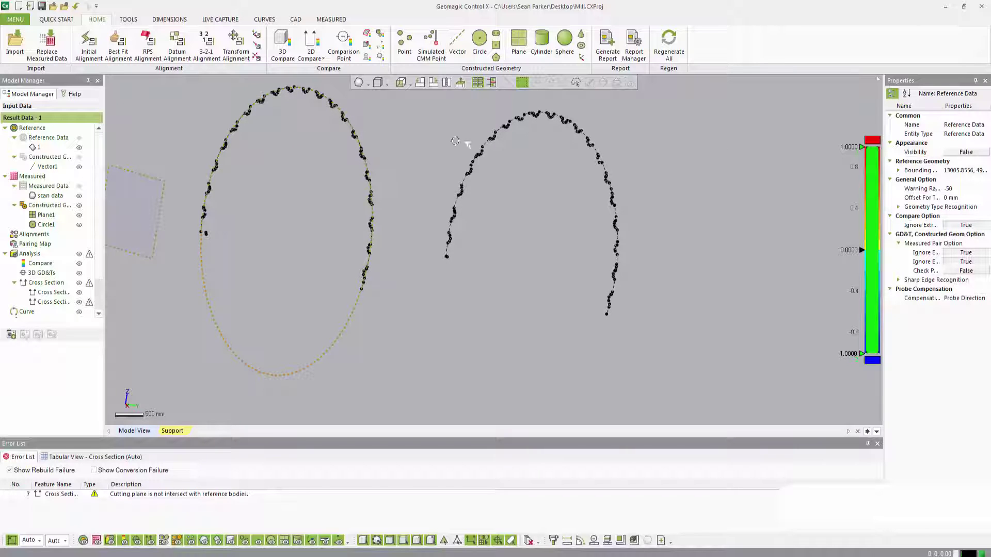
Step: Create a second measured best-fit circle with the Extract method from the section edges at the drum's other end
left_click(480, 44)
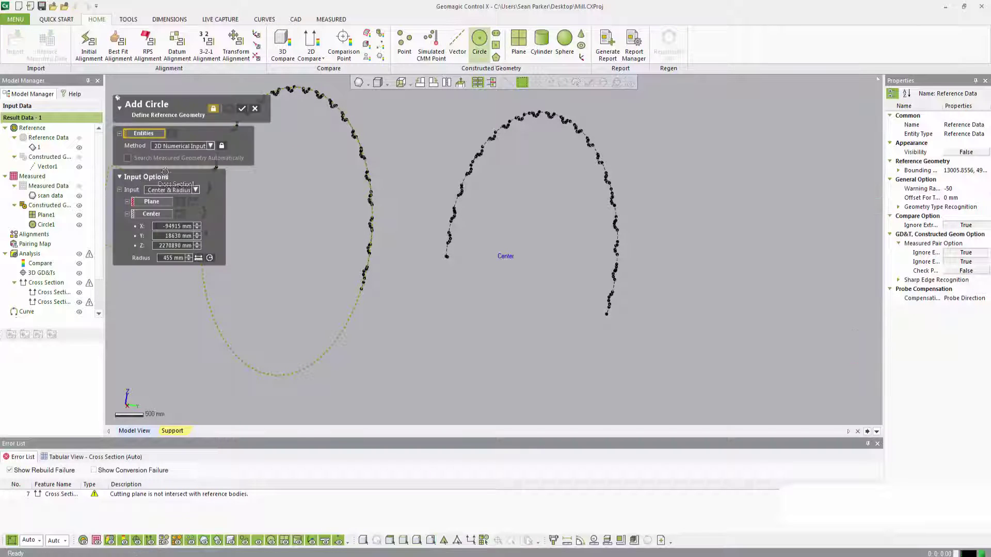
left_click(191, 146)
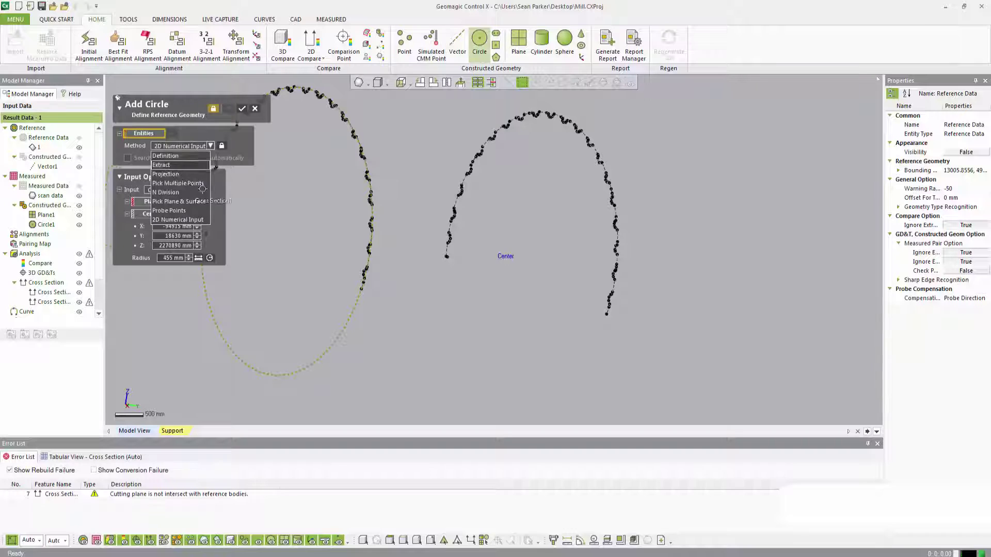
left_click(170, 164)
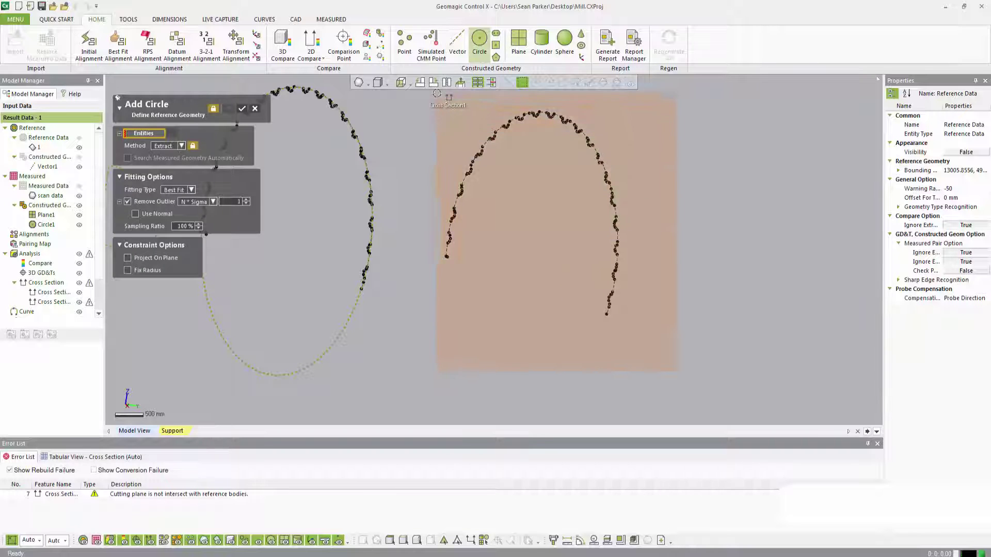
left_click(436, 93)
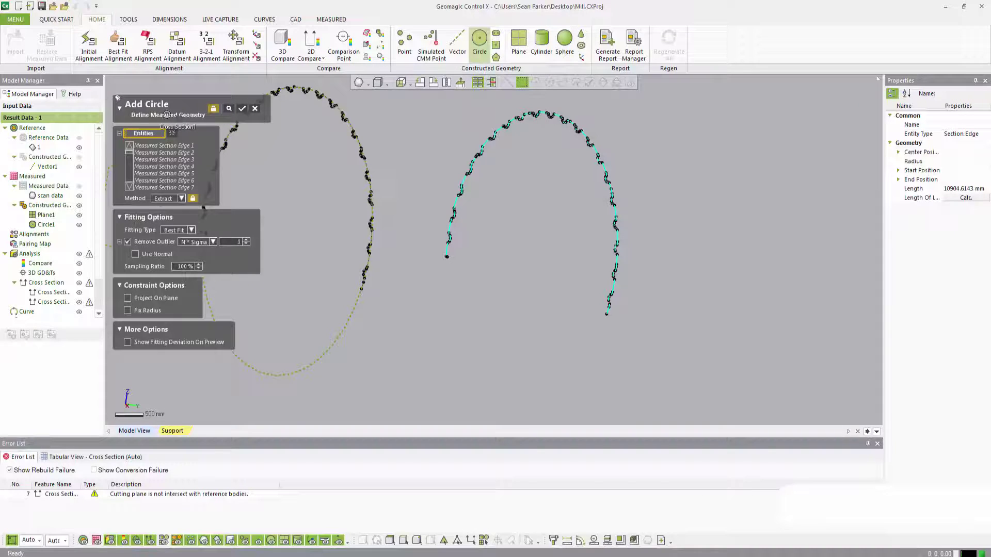
left_click(229, 108)
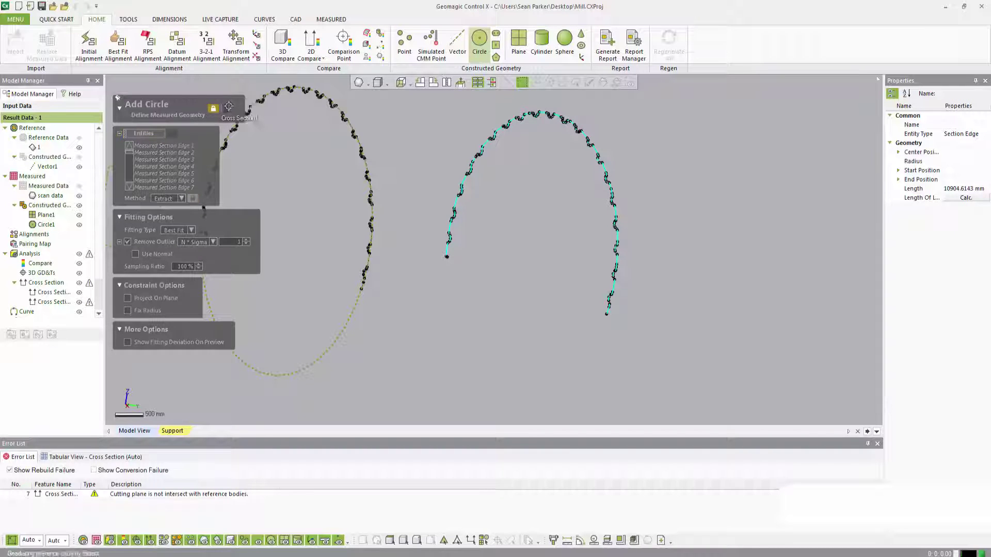
left_click(229, 108)
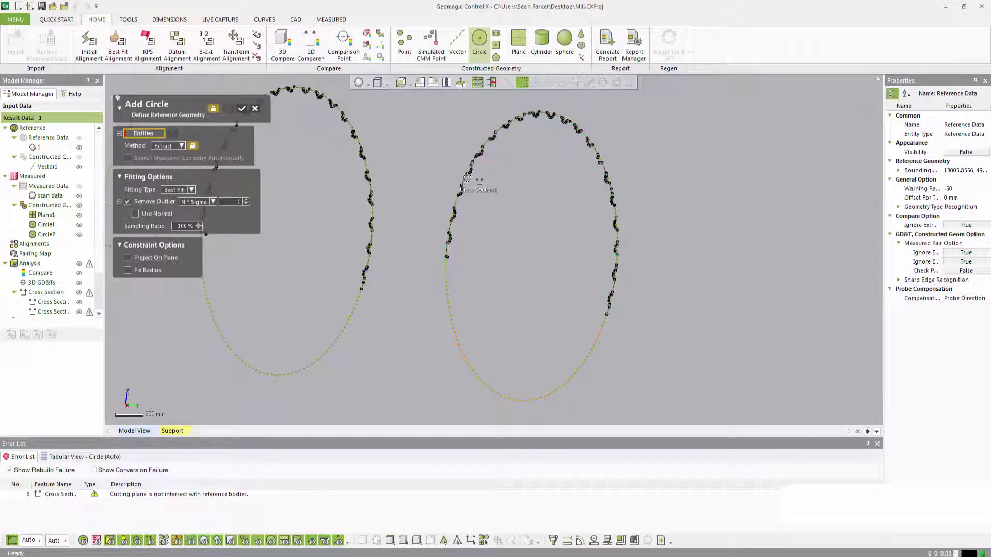
left_click(254, 109)
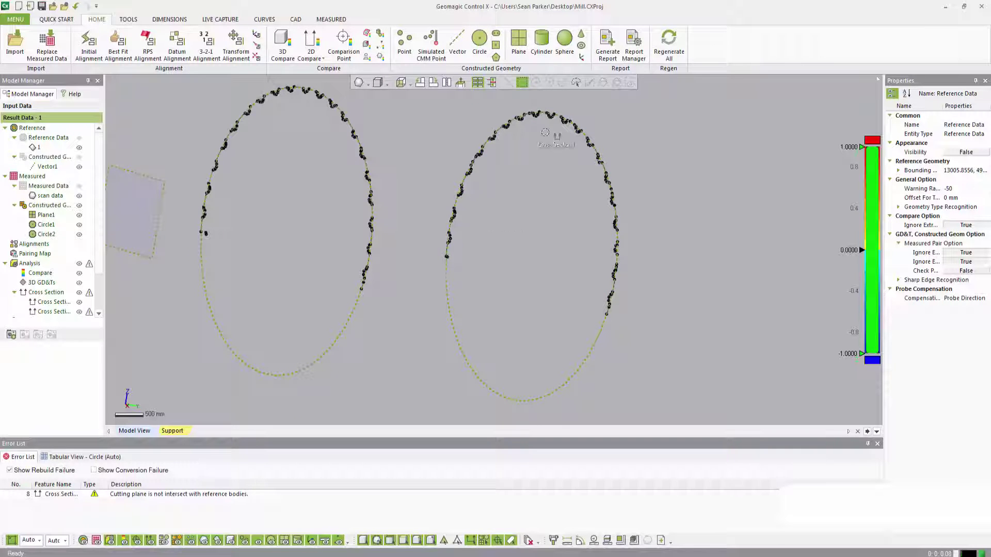
Step: Create a measured vector through the centers of Circle1 and Circle2 with Pick Multiple Points and inspect it with the fitted circles
left_click(353, 311)
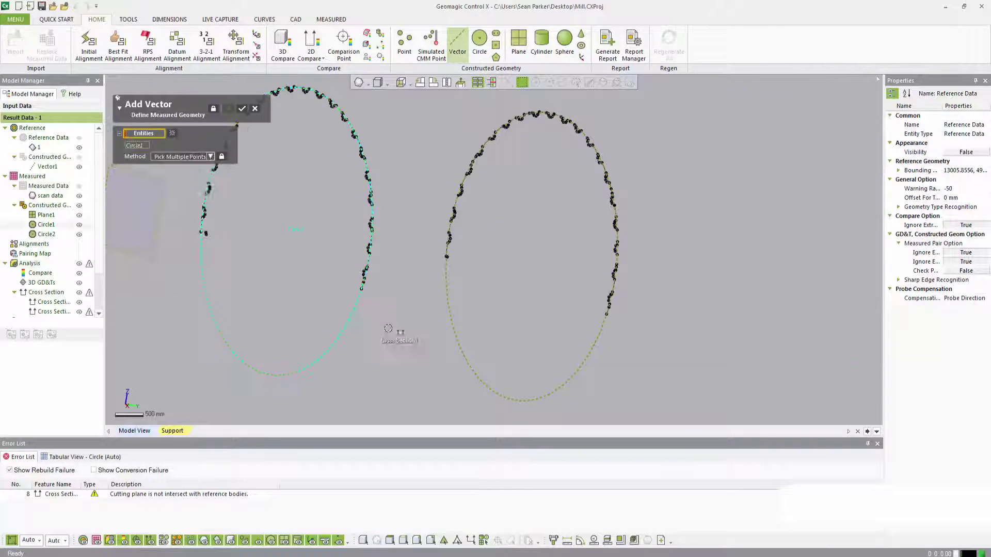
left_click(457, 345)
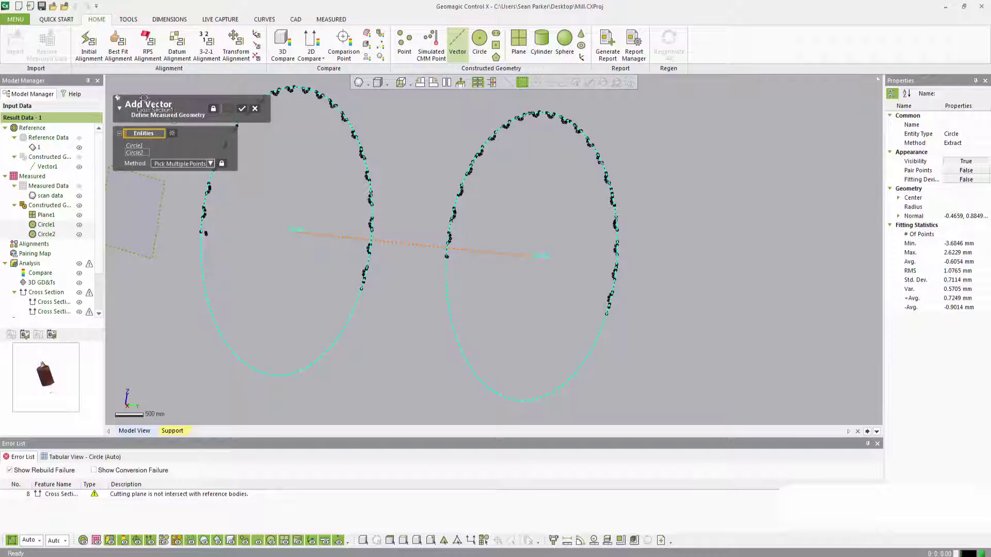
left_click(240, 108)
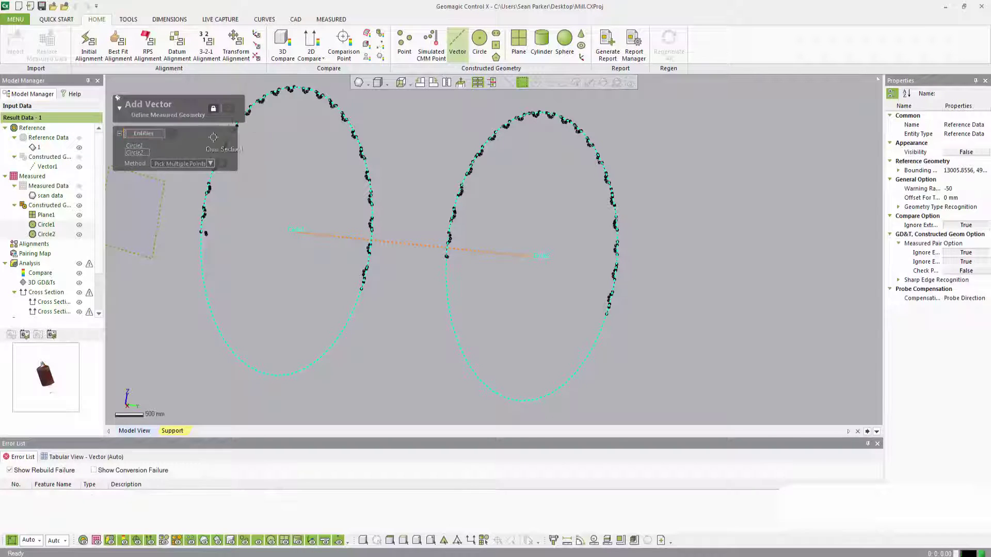
right_click_drag(521, 177, 415, 237)
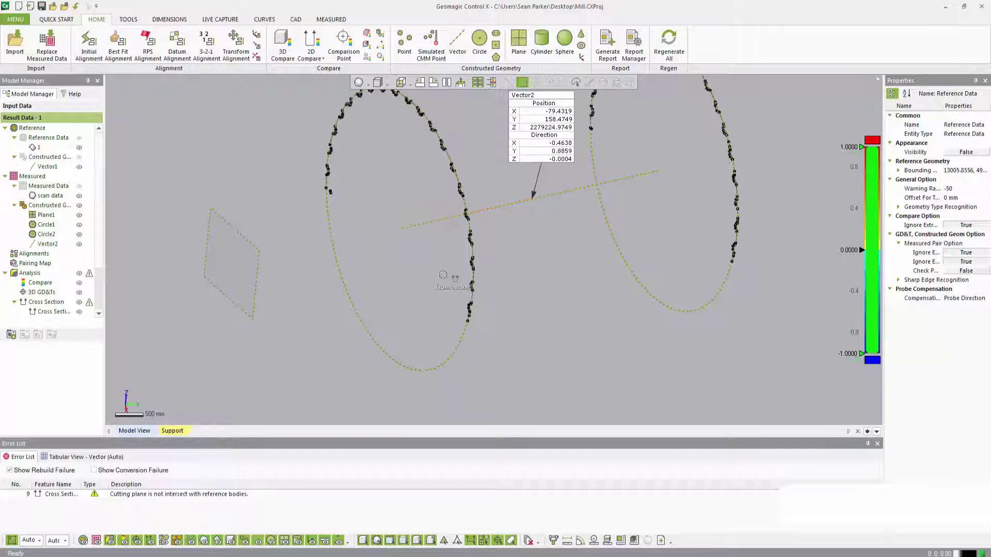
scroll(418, 183, "up", 5)
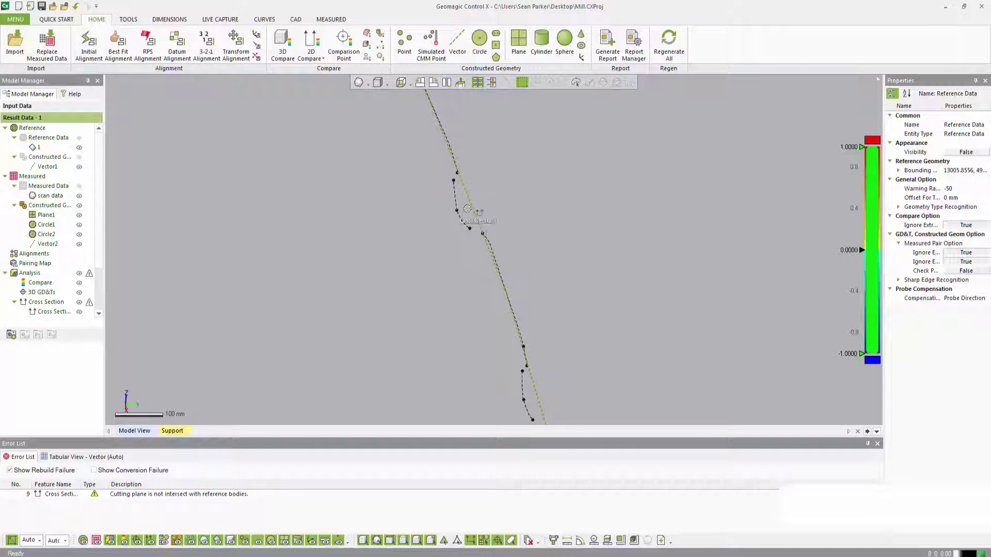
Step: Examine the measured axis vector against the fitted circles and the extracted end plane
scroll(458, 212, "down", 5)
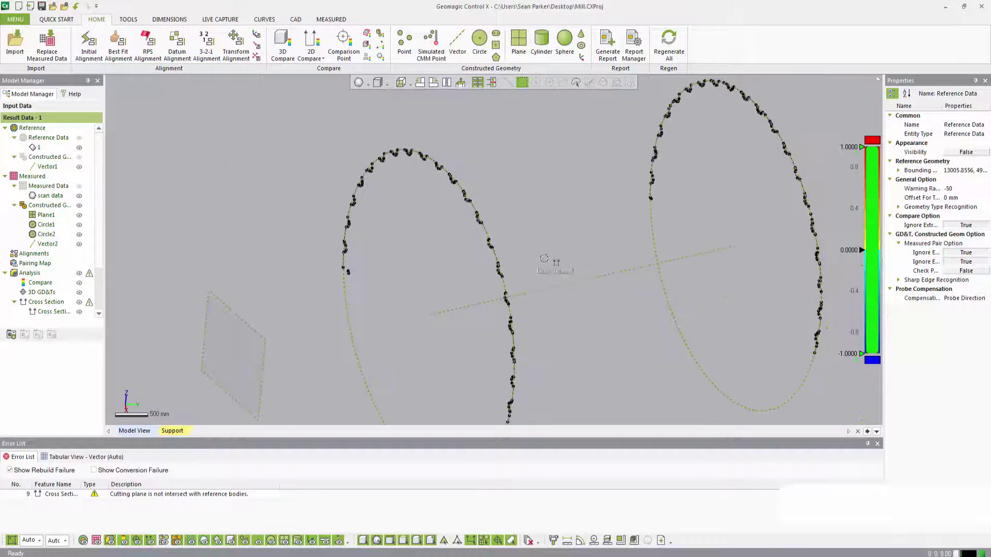
right_click_drag(513, 274, 512, 271)
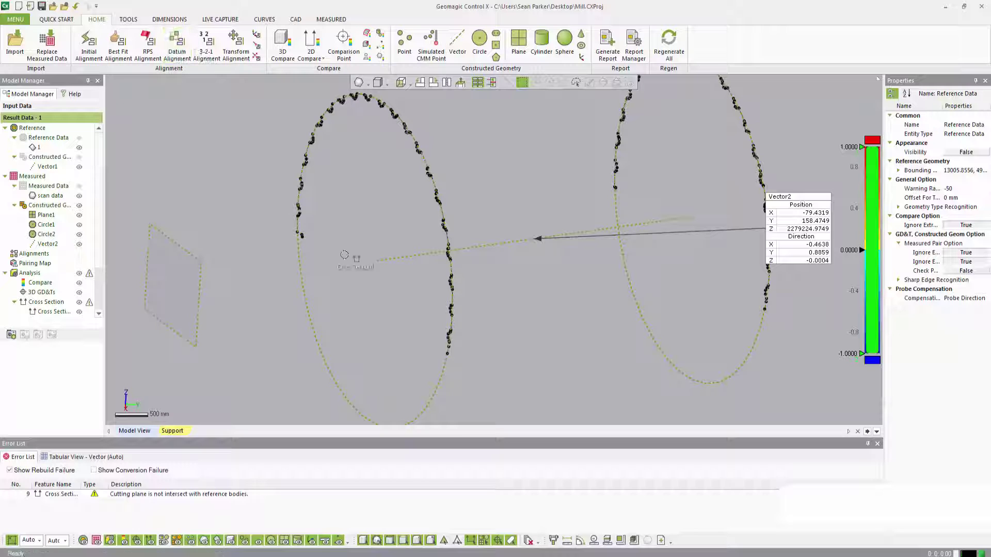
left_click(199, 281)
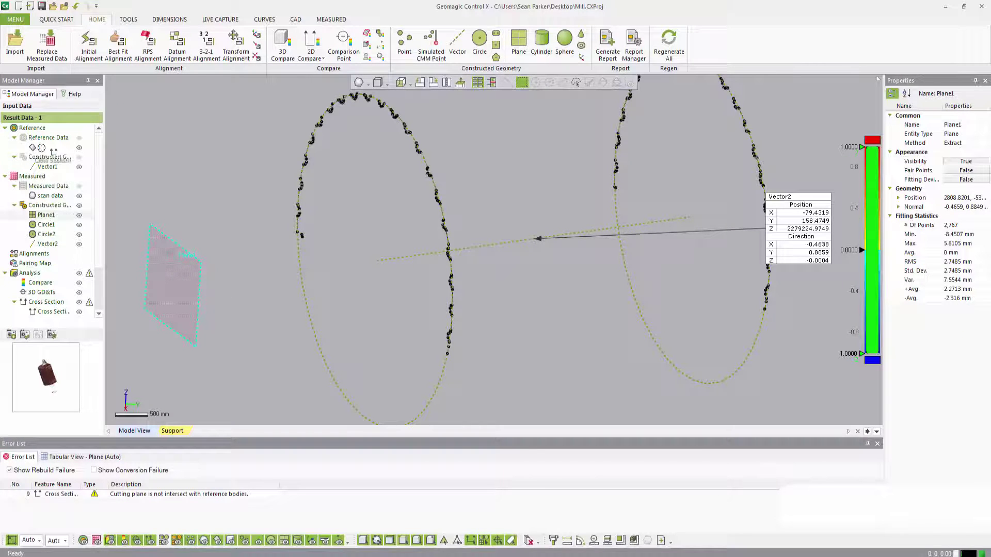
mouse_move(41, 147)
left_mouse_down()
mouse_move(92, 195)
mouse_move(405, 256)
mouse_move(206, 195)
mouse_move(41, 164)
left_mouse_up()
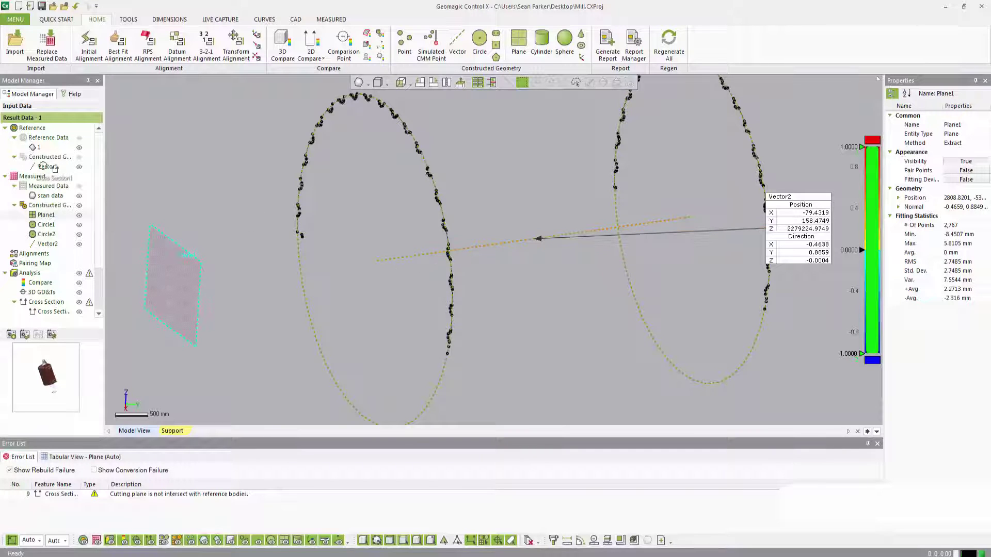
left_click(239, 104)
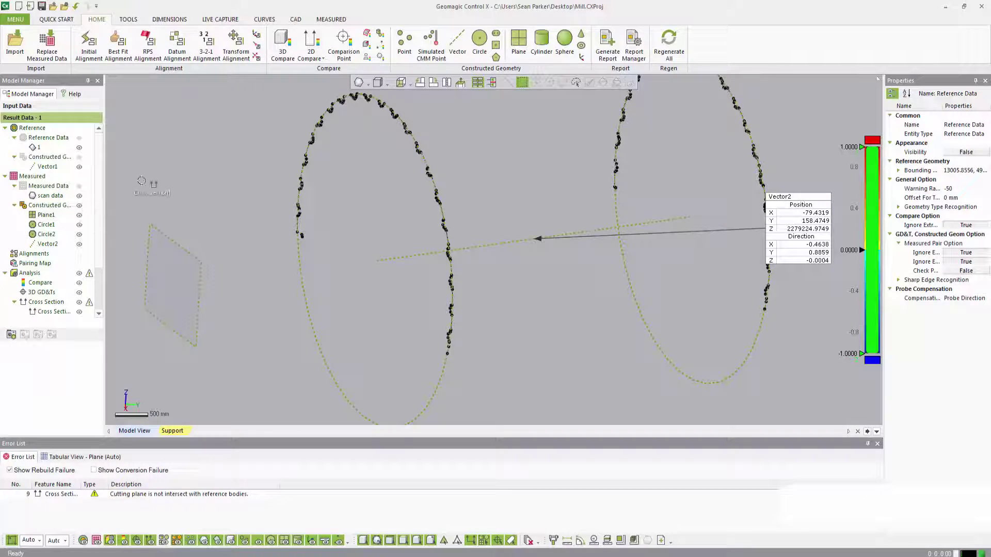
Step: Hide the measured constructed geometry and both cross sections, and show the reference model with its constructed geometry
left_click_drag(146, 169, 95, 287)
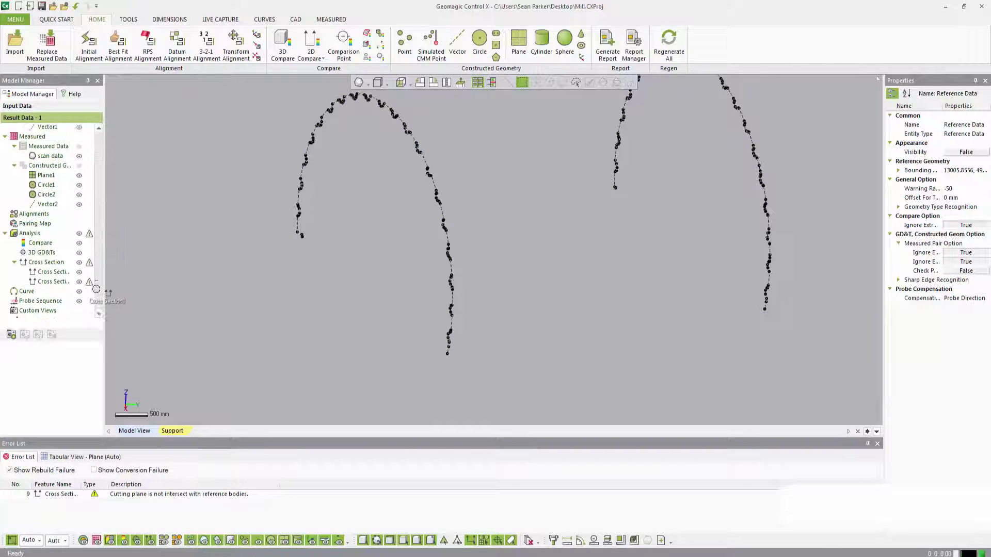
left_click(79, 270)
left_click(79, 279)
left_click_drag(142, 256, 156, 169)
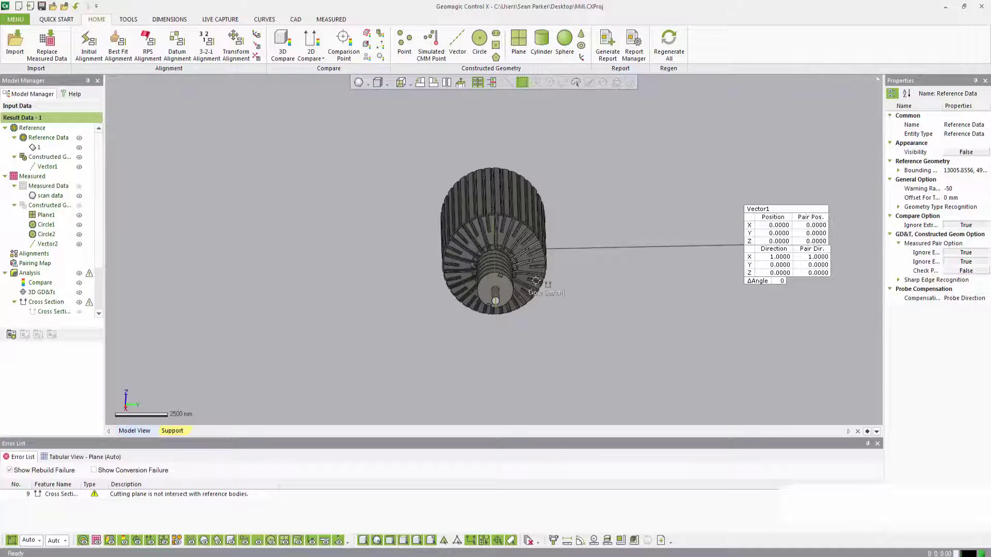
right_click_drag(548, 306, 289, 305)
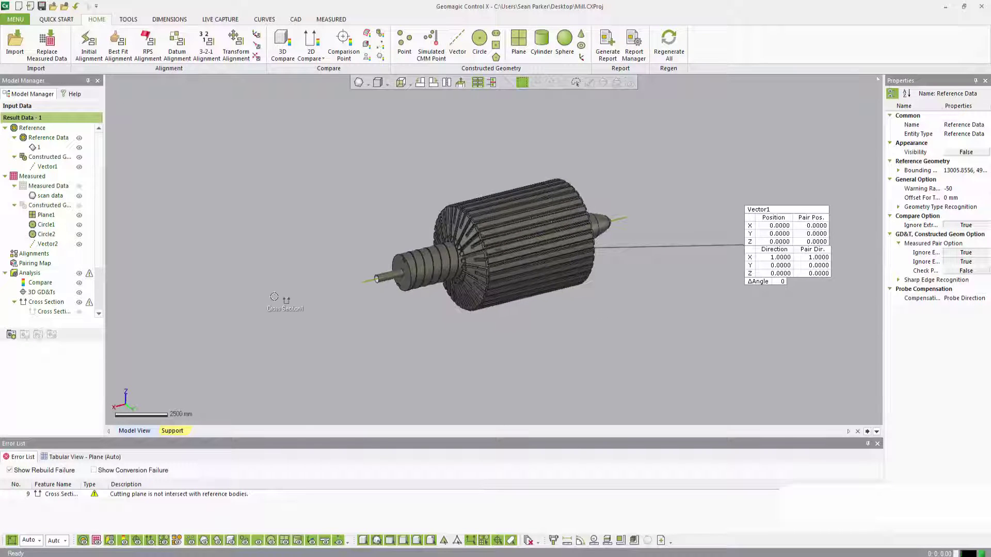
Step: Change the vector annotation style to show as Label instead of a full annotation table
right_click(777, 230)
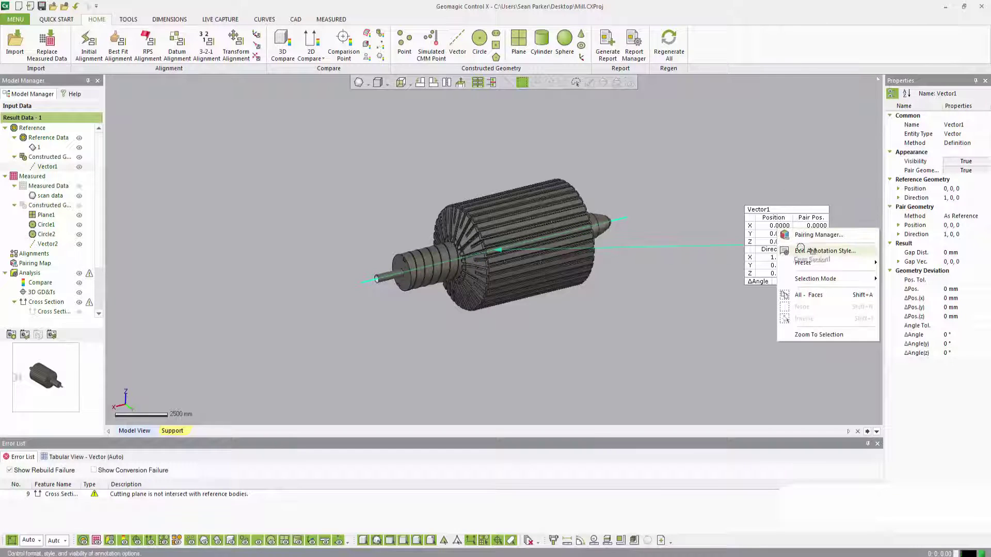
left_click(797, 251)
left_click(418, 408)
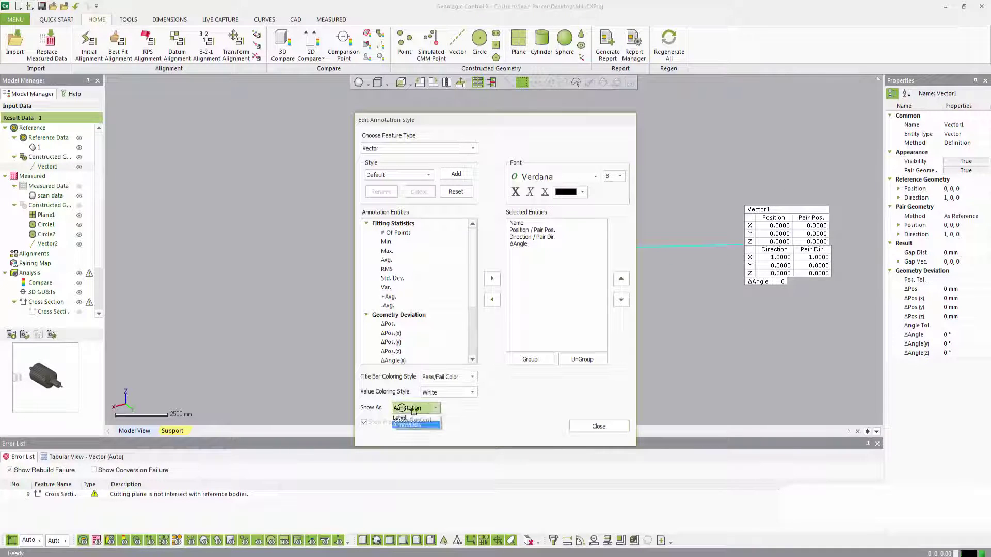
left_click(405, 424)
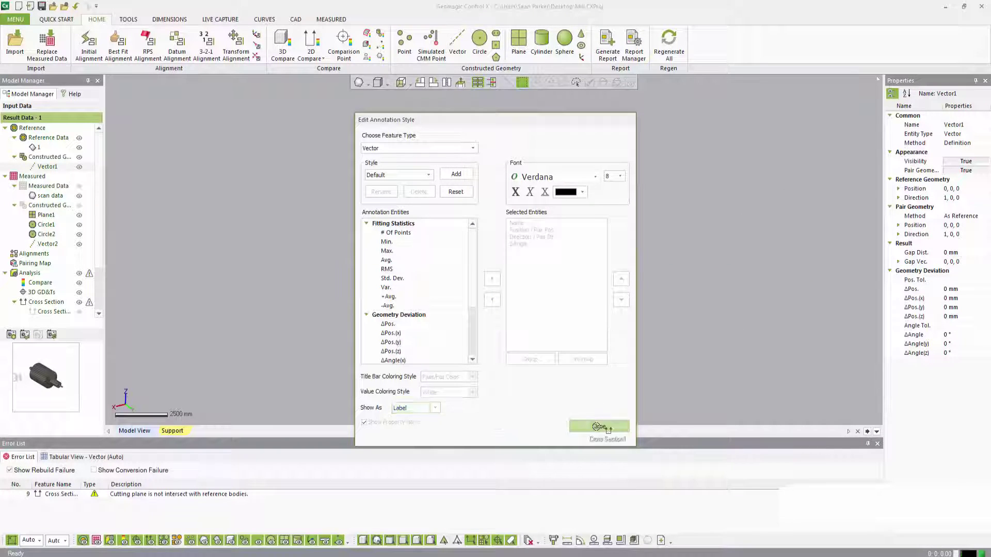
left_click(598, 426)
right_click_drag(528, 370, 583, 255)
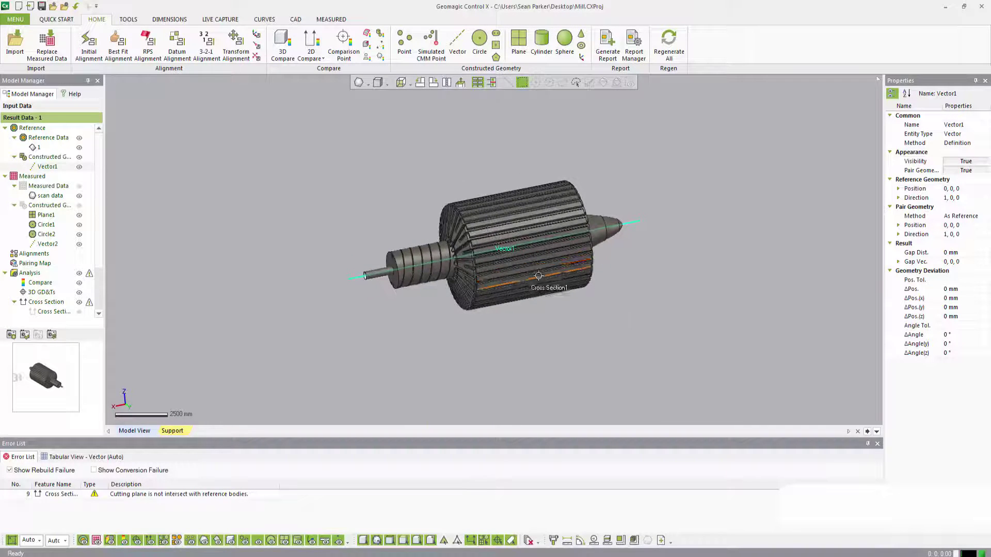
scroll(532, 271, "up", 5)
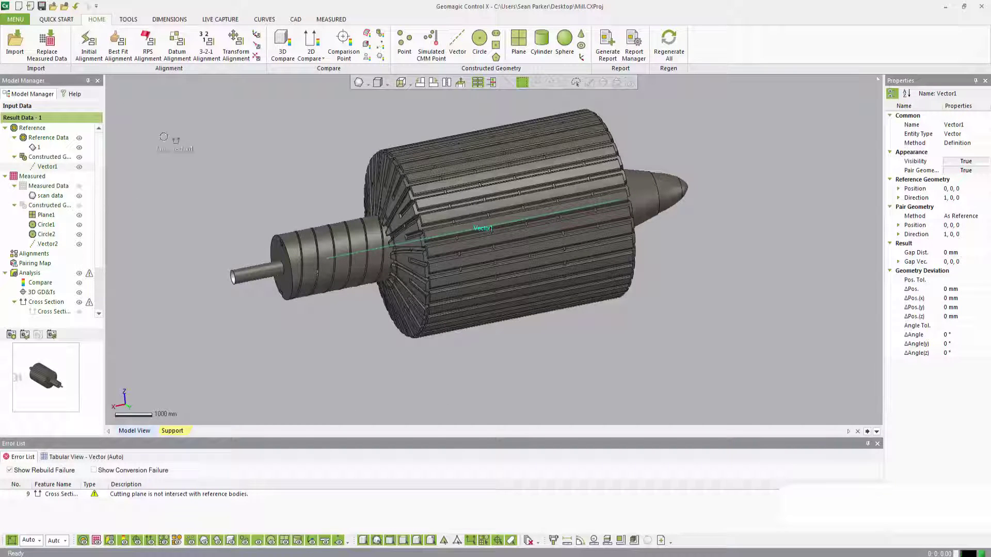
Step: In the Pairing Manager, pair the CAD model's flat shaft-end face with the measured Plane1
left_click(129, 19)
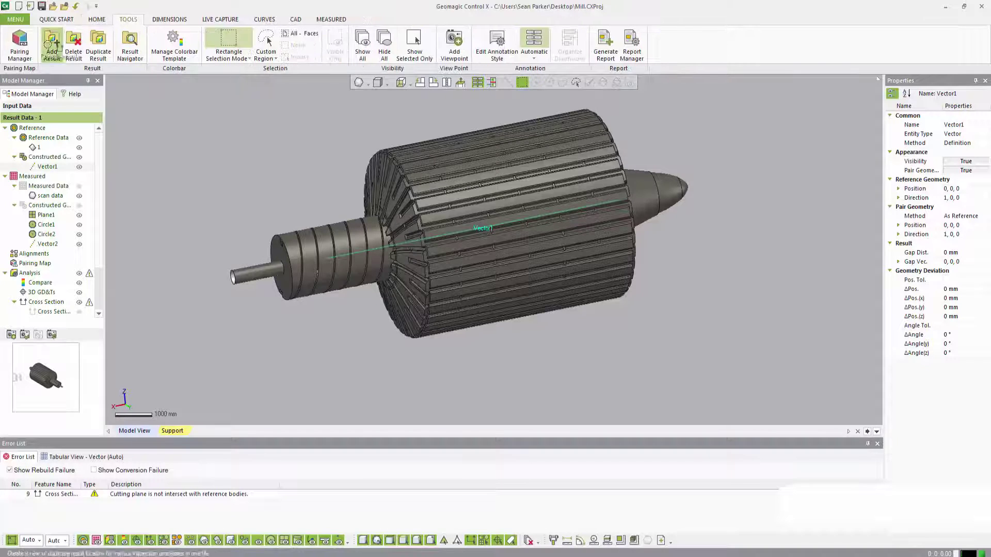
left_click(19, 44)
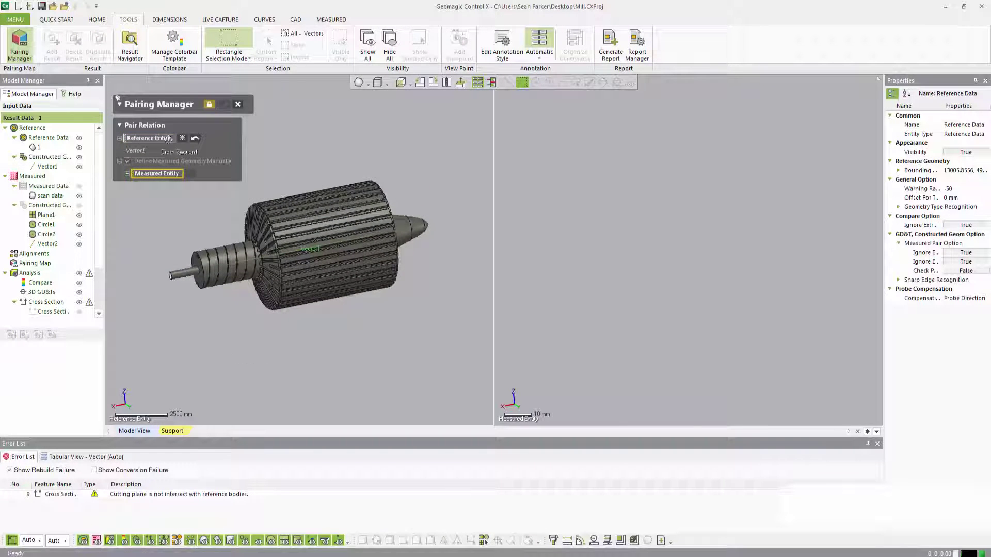
left_click(183, 138)
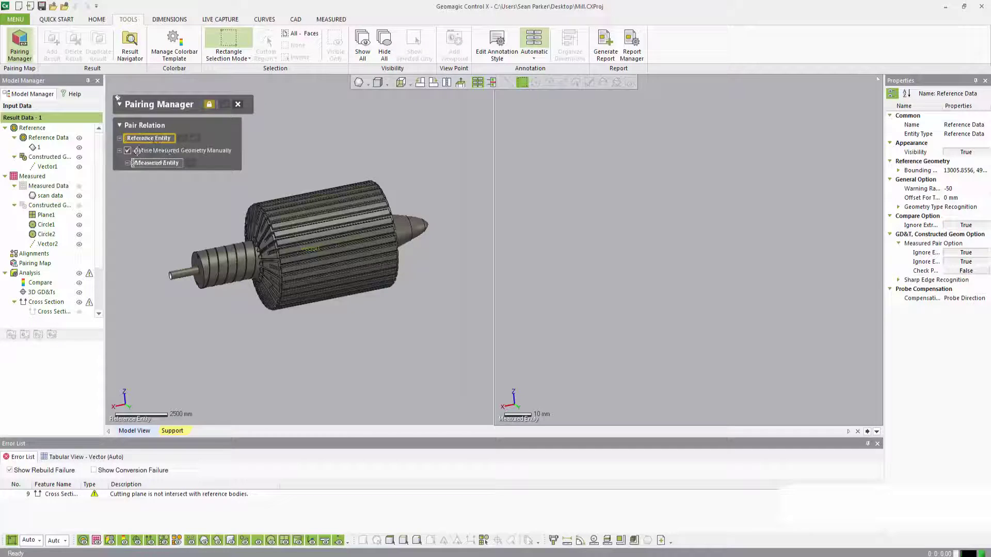
left_click(194, 261)
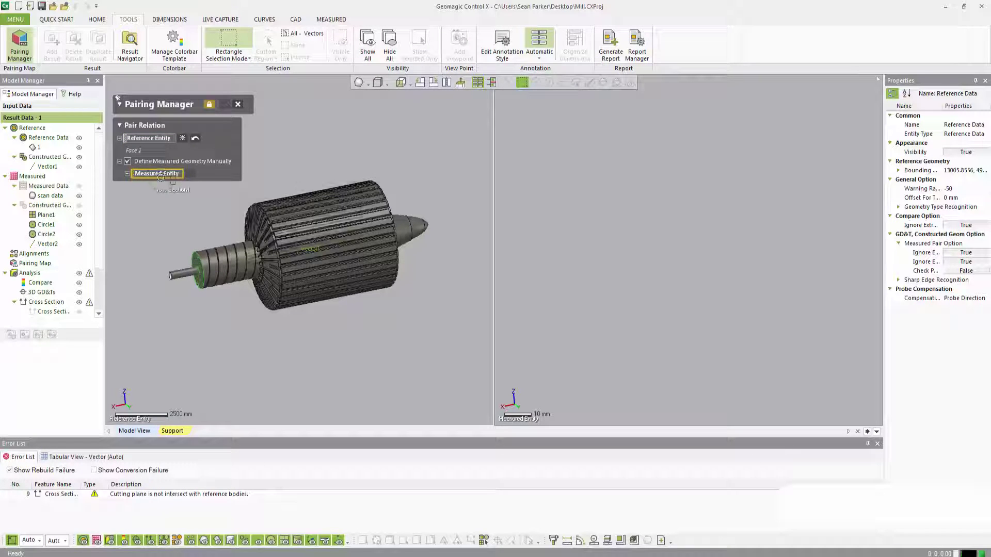
left_click(47, 215)
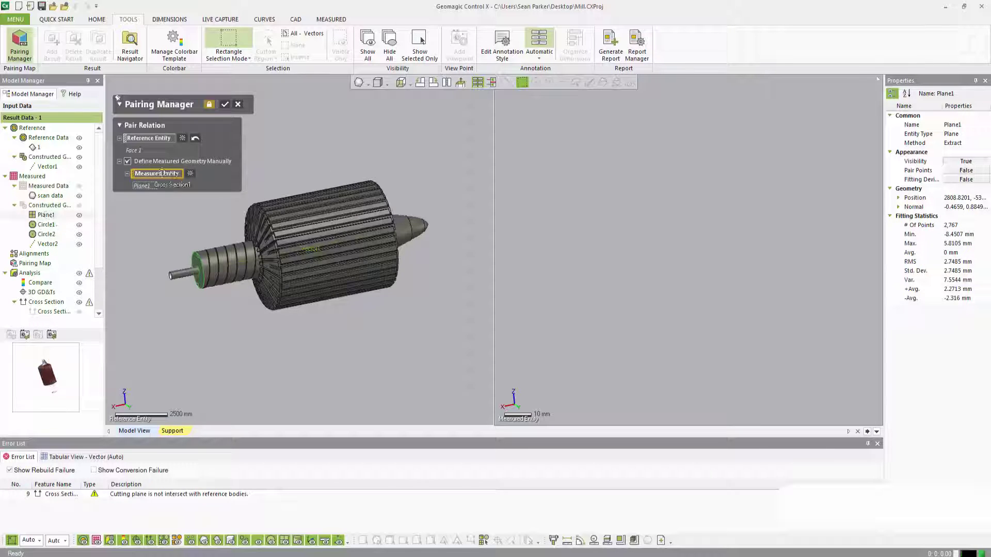
left_click(225, 104)
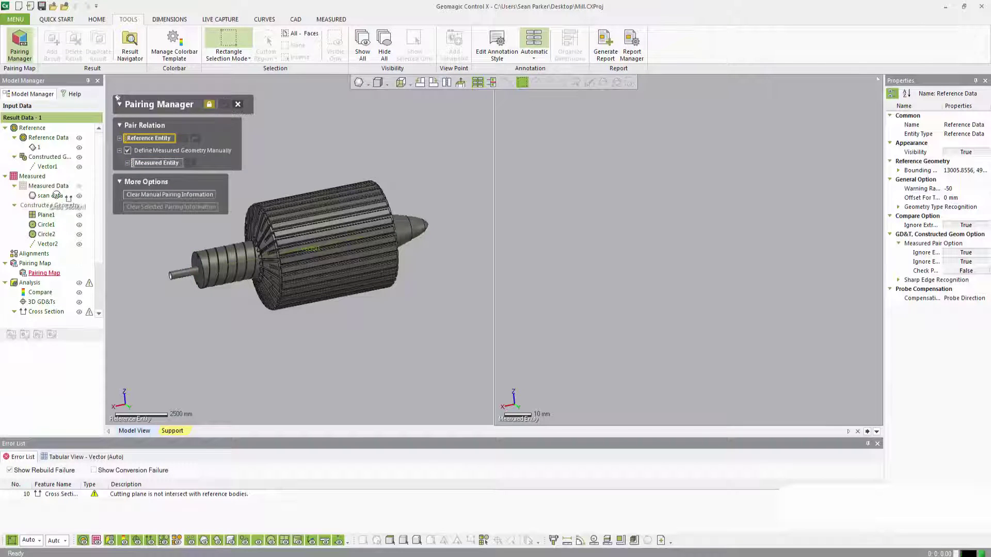
Step: Pair the reference Vector1 with the measured Vector2 and finish the manual pairing
left_click(47, 167)
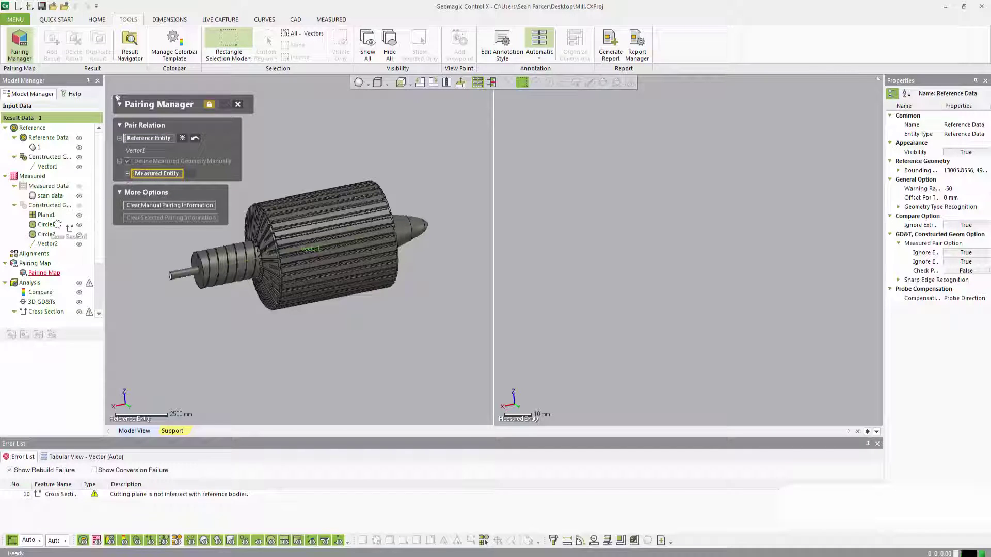
left_click(52, 243)
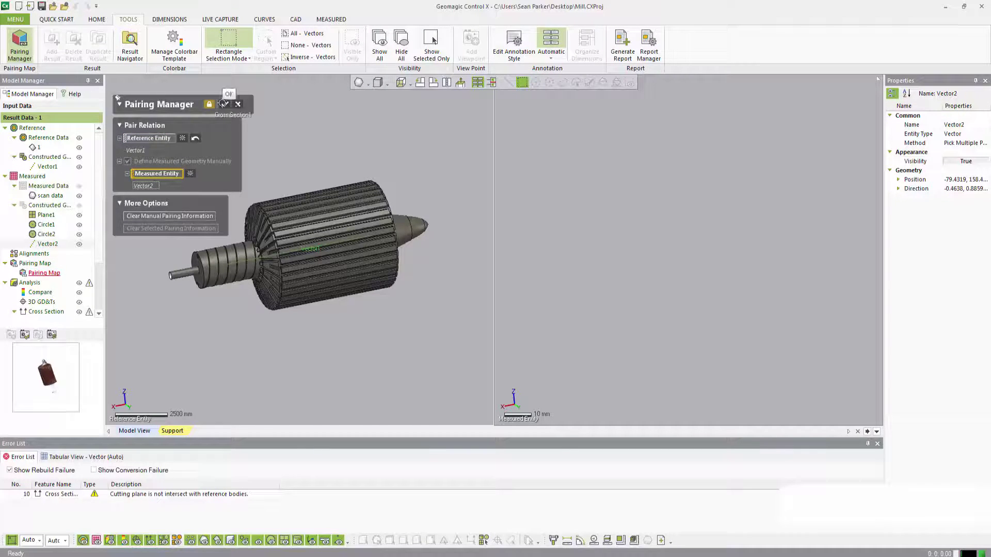
left_click(225, 103)
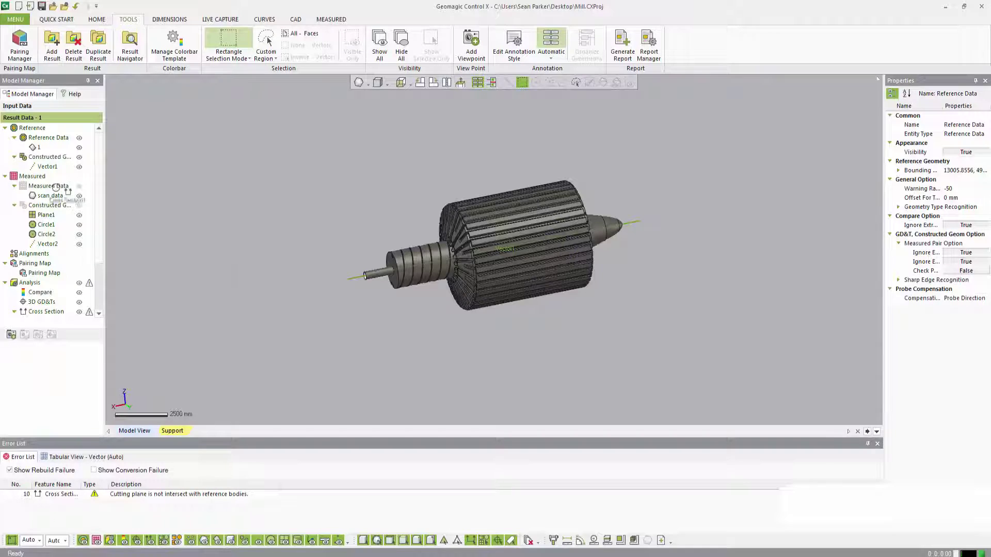
Step: Start a Datum Alignment using the Vector1 axis as the first datum pair and the shaft-end face as the second
left_click(96, 19)
left_click(177, 47)
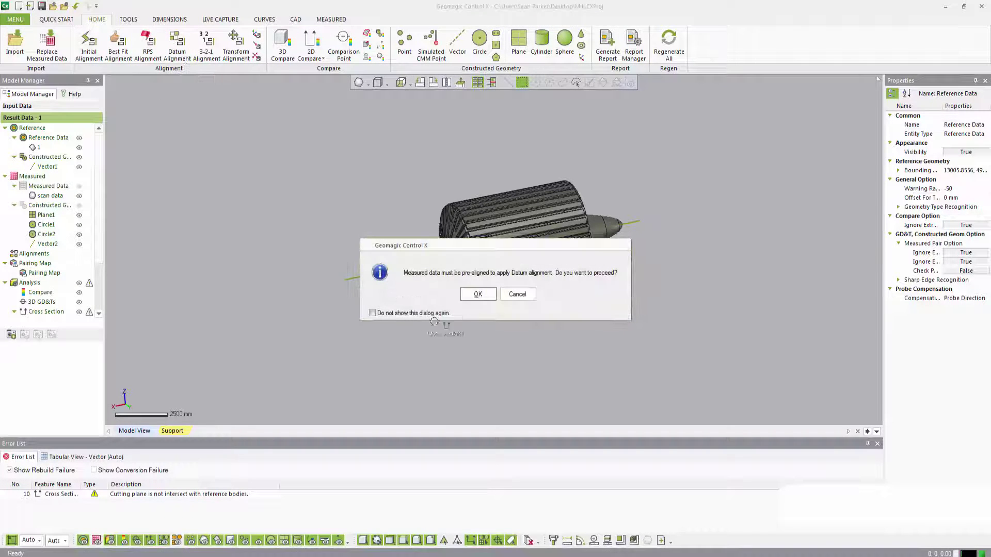
left_click(478, 293)
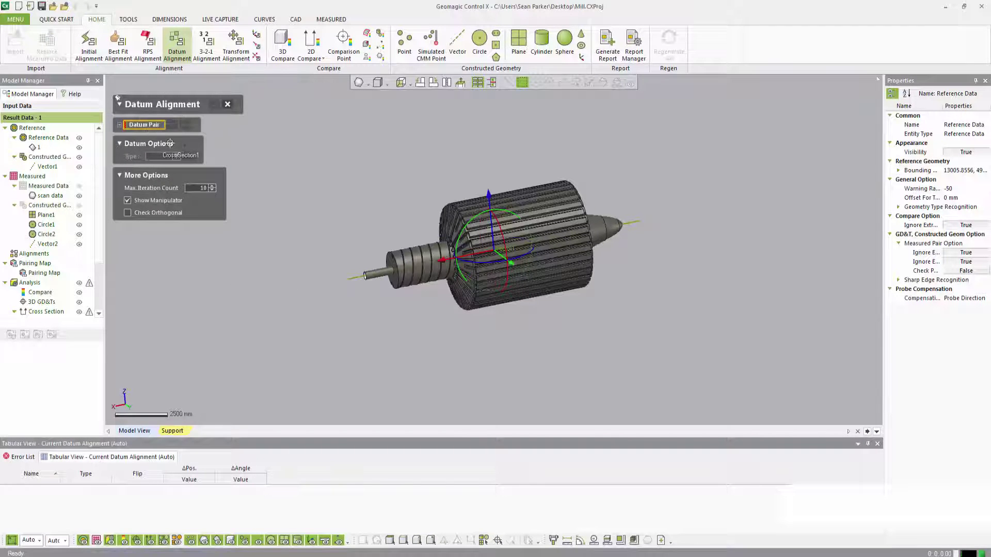
left_click_drag(170, 143, 329, 285)
left_click(354, 278)
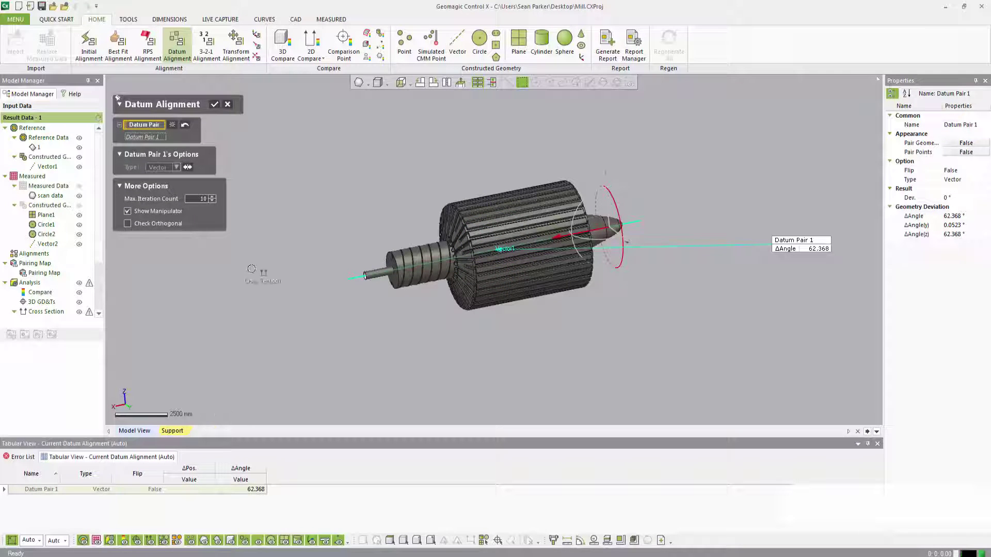
left_click(389, 261)
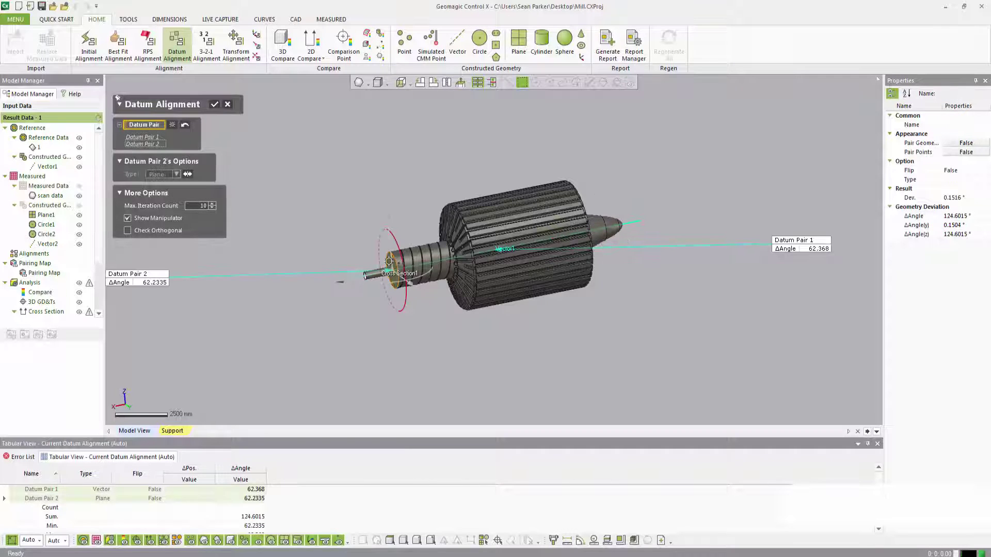
Step: Show the measured scan data and flip the direction of the vector datum pair
left_click(79, 186)
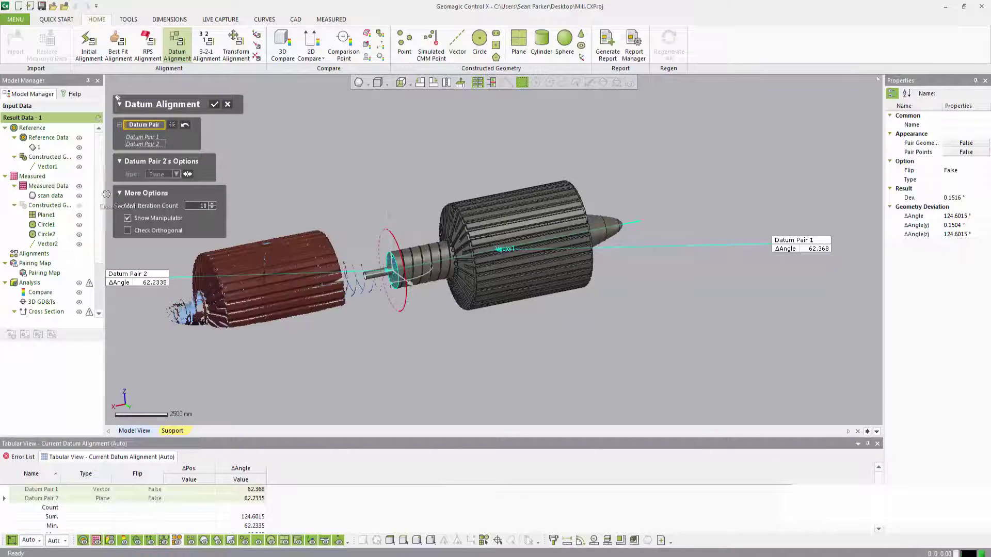
right_click_drag(352, 297, 467, 319)
mouse_move(467, 319)
right_mouse_down("ctrl")
mouse_move(512, 317)
mouse_move(467, 336)
mouse_move(480, 327)
right_mouse_up("ctrl")
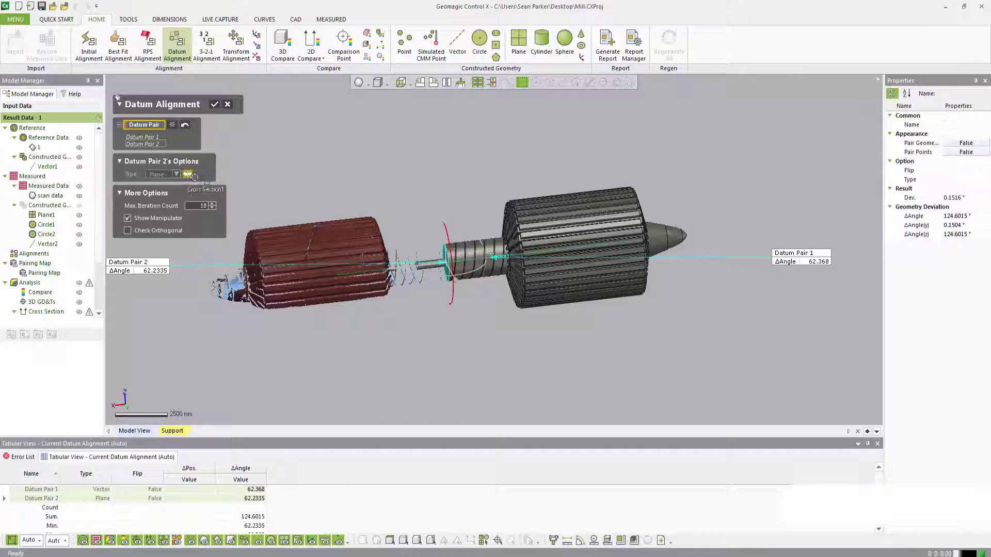
left_click(148, 137)
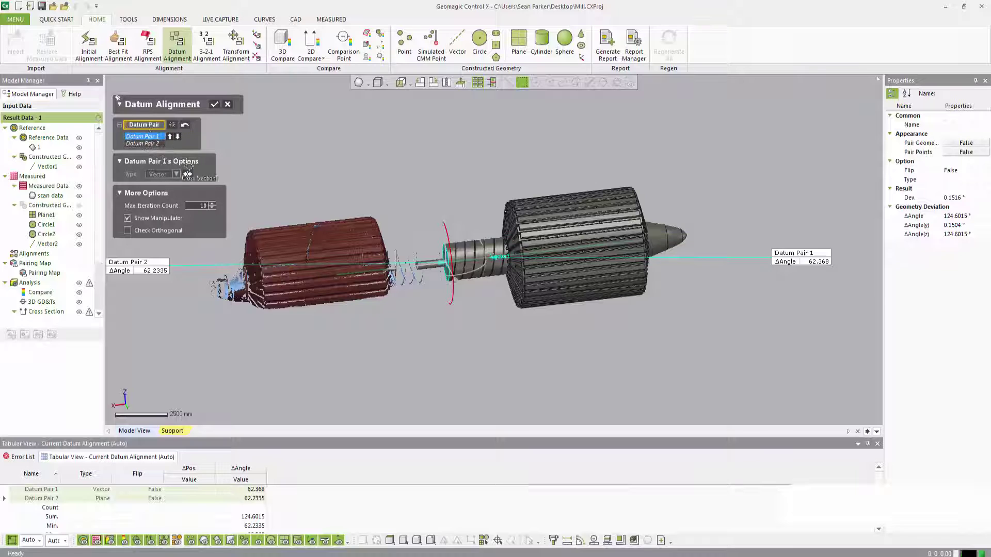
left_click(189, 174)
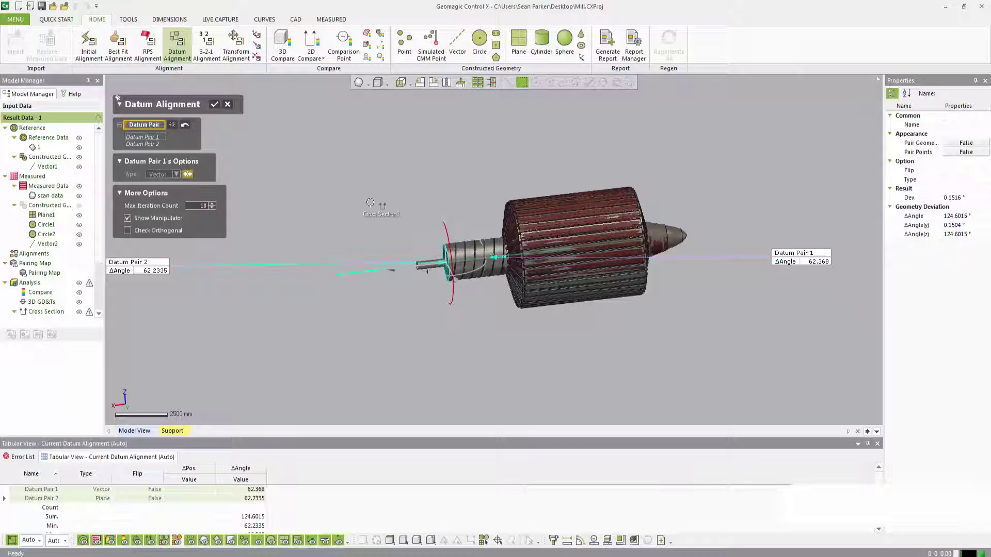
Step: Inspect how the scan overlays the CAD drum from the side, along the ribs and at the end face
scroll(561, 250, "up", 4)
right_click_drag(562, 251, 566, 242)
right_click_drag(610, 285, 586, 272)
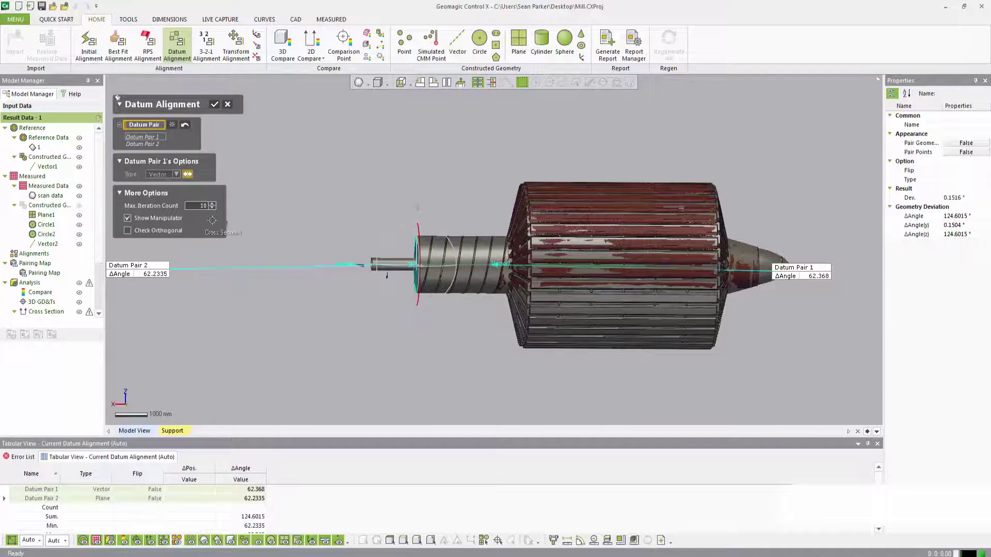
right_click_drag(417, 327, 469, 346)
scroll(741, 276, "up", 4)
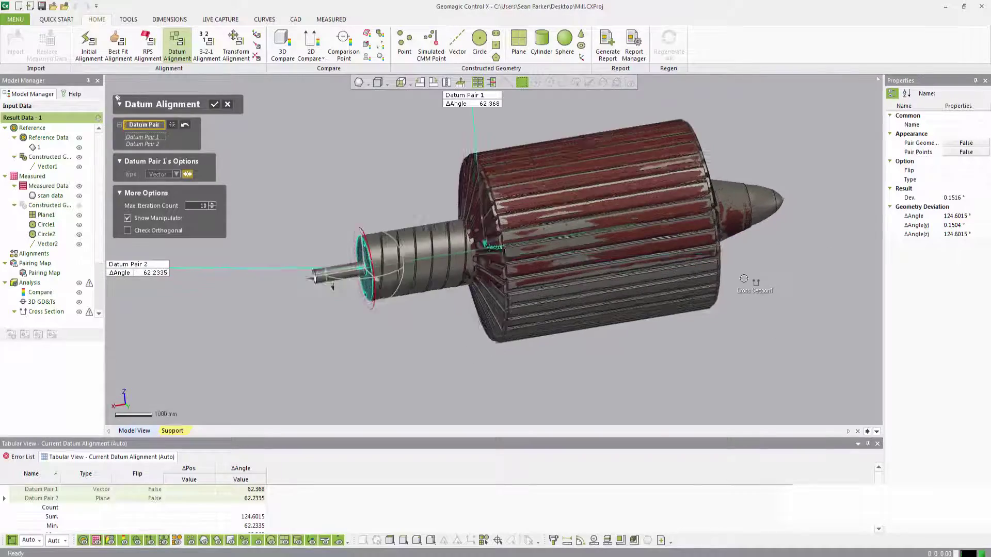
right_click_drag(608, 299, 743, 283)
scroll(627, 294, "up", 8)
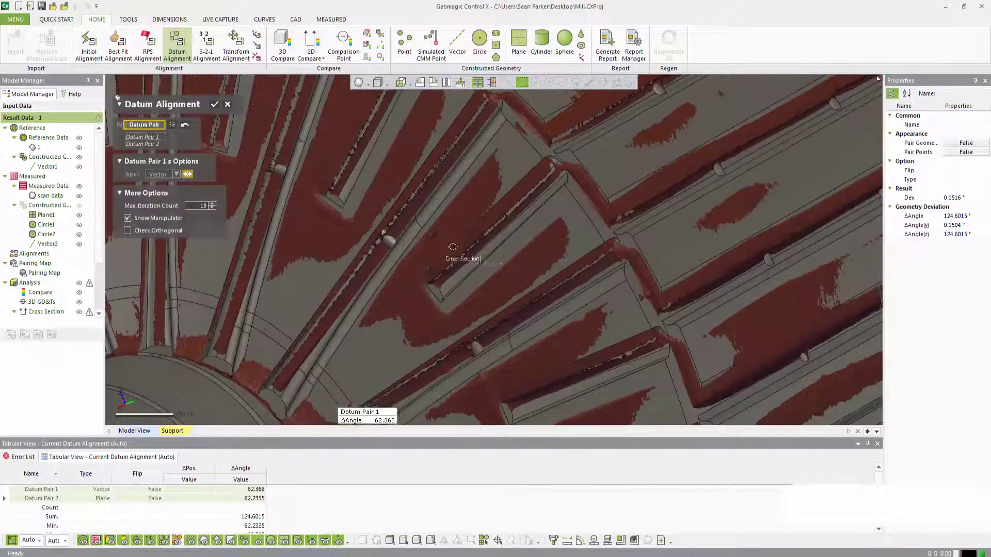
mouse_move(628, 294)
right_mouse_down()
mouse_move(611, 310)
mouse_move(615, 290)
mouse_move(701, 226)
right_mouse_up()
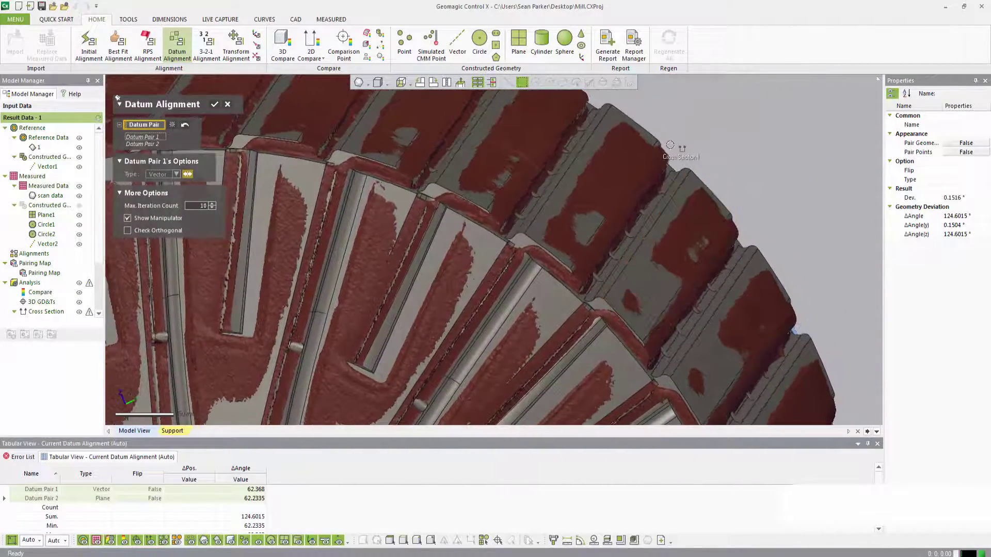
scroll(690, 177, "down", 10)
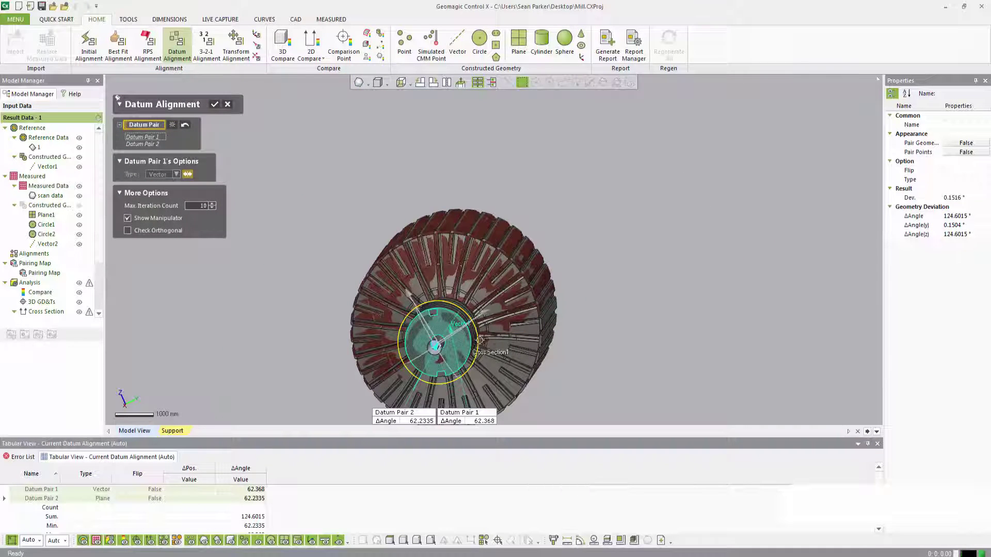
Step: Accept the datum alignment with its two datum pairs and decline rebuilding the cross sections
left_click(480, 341)
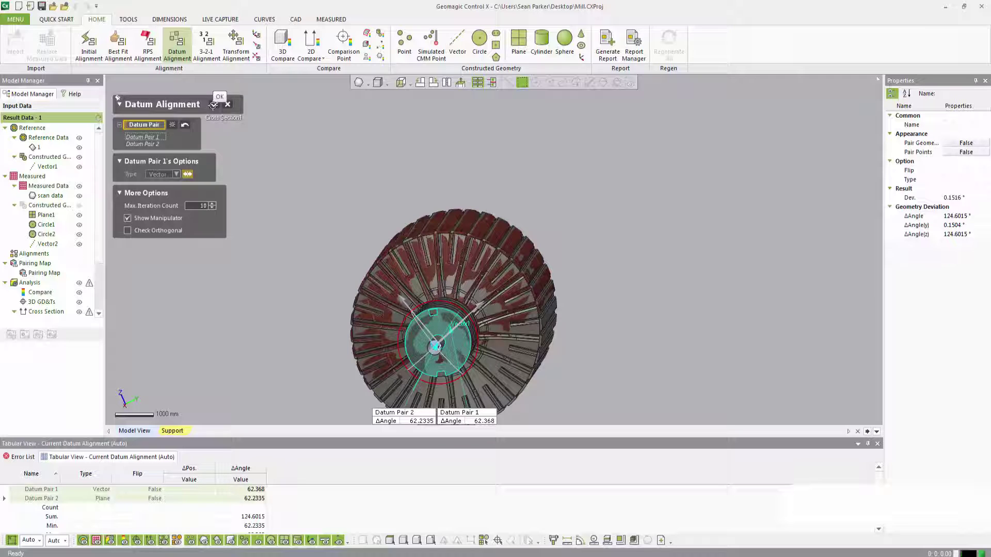
left_click(213, 104)
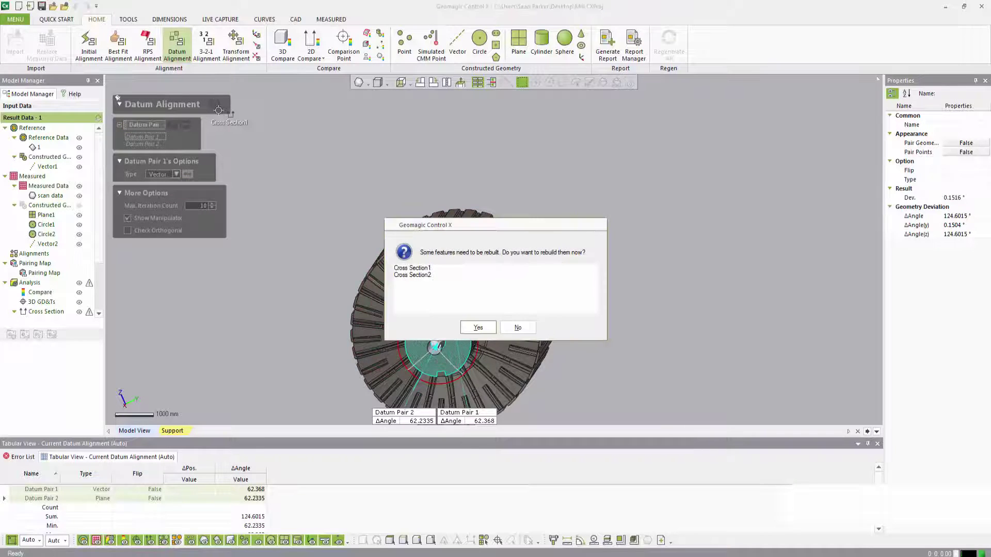
left_click(516, 329)
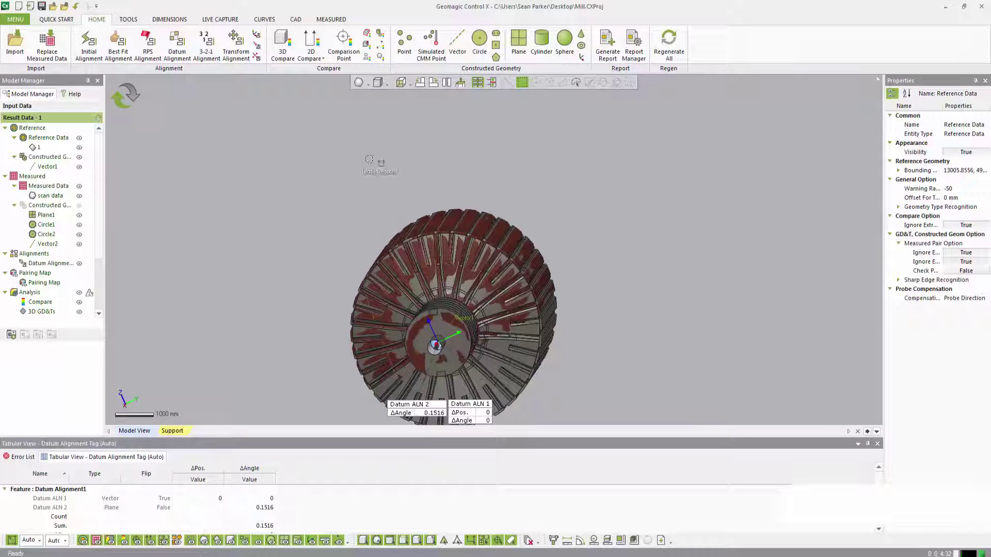
Step: Start a Best Fit Alignment with translation locked in X, Y and Z and rotation locked in Y and Z, leaving X rotation free
right_click_drag(460, 308, 382, 220)
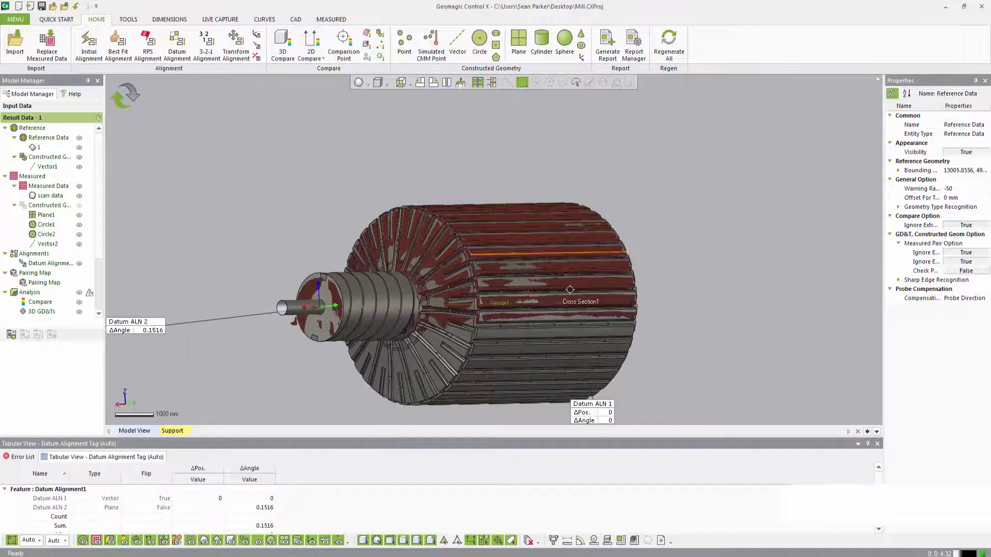
right_click_drag(569, 290, 467, 327)
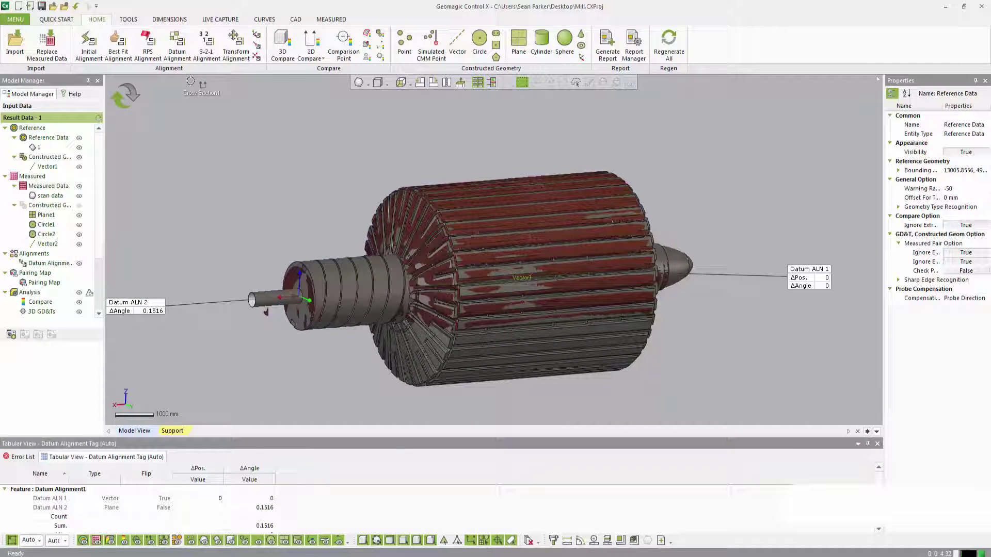
left_click(115, 46)
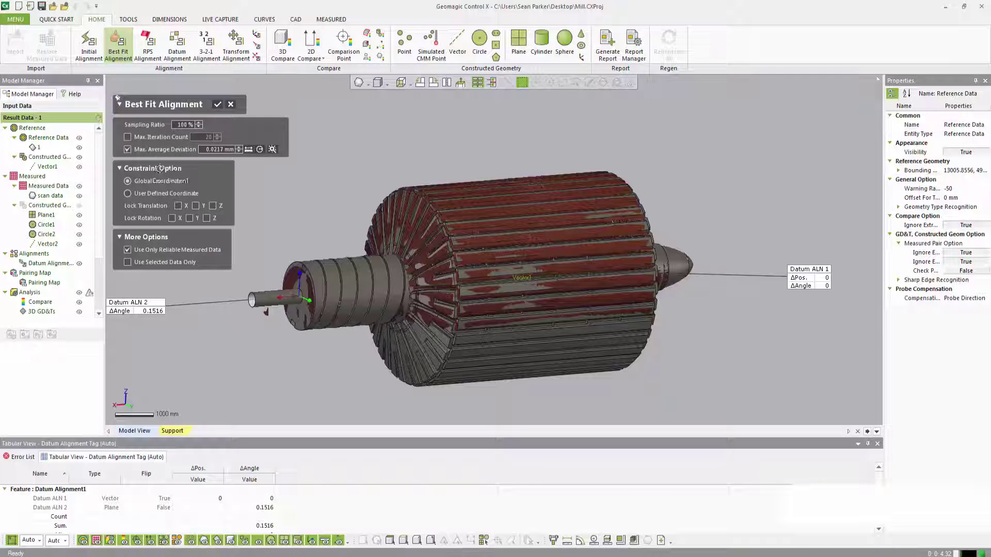
left_click(177, 205)
left_click(212, 205)
left_click(189, 217)
left_click(206, 217)
Step: Inspect the scan overlay around the drum ribs, run the constrained best fit, and skip rebuilding the dependent features
scroll(443, 286, "up", 10)
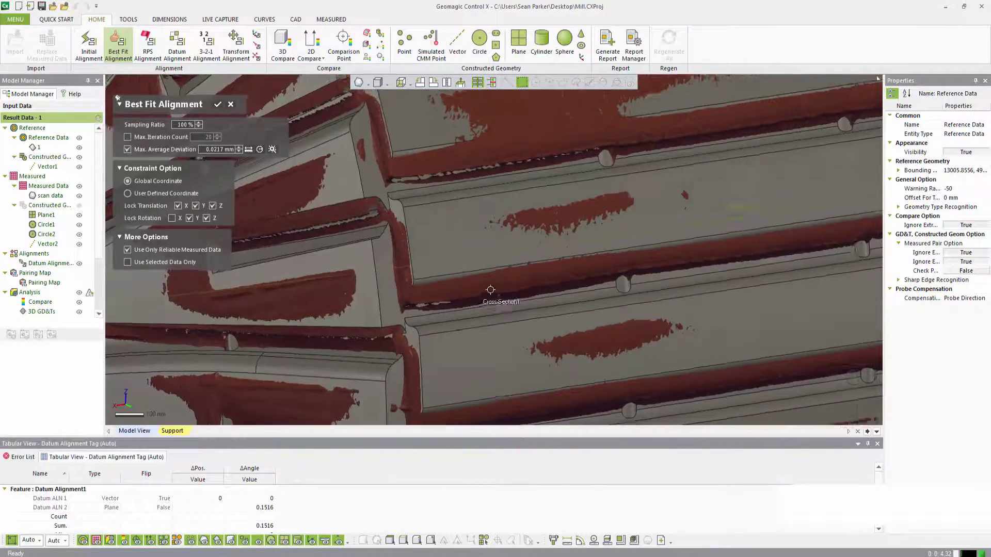
right_click_drag(602, 264, 727, 187)
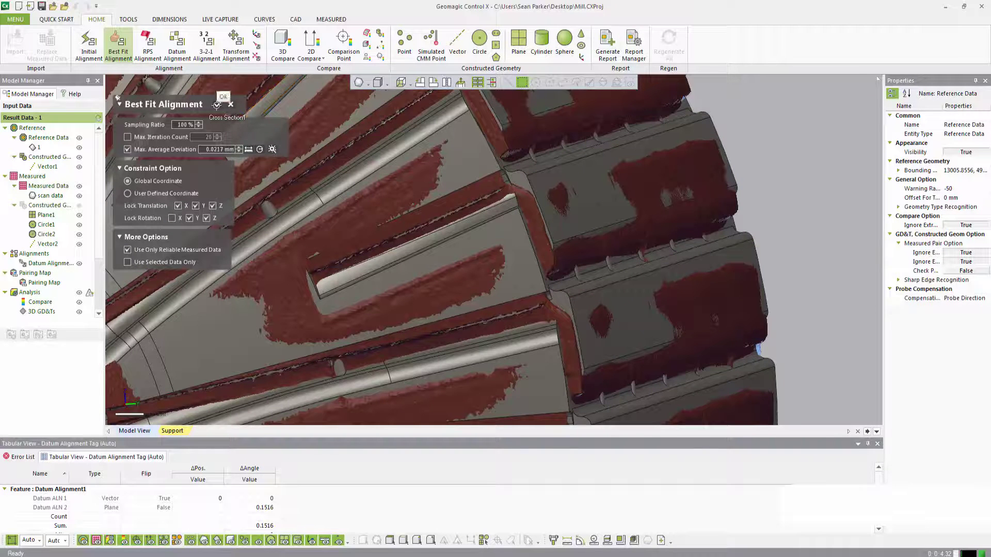
left_click(216, 105)
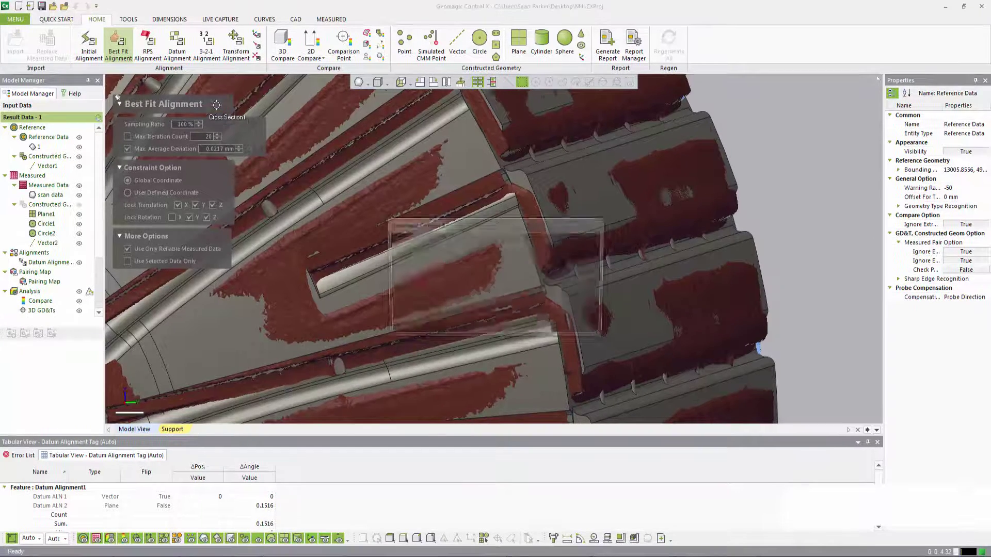
left_click(516, 322)
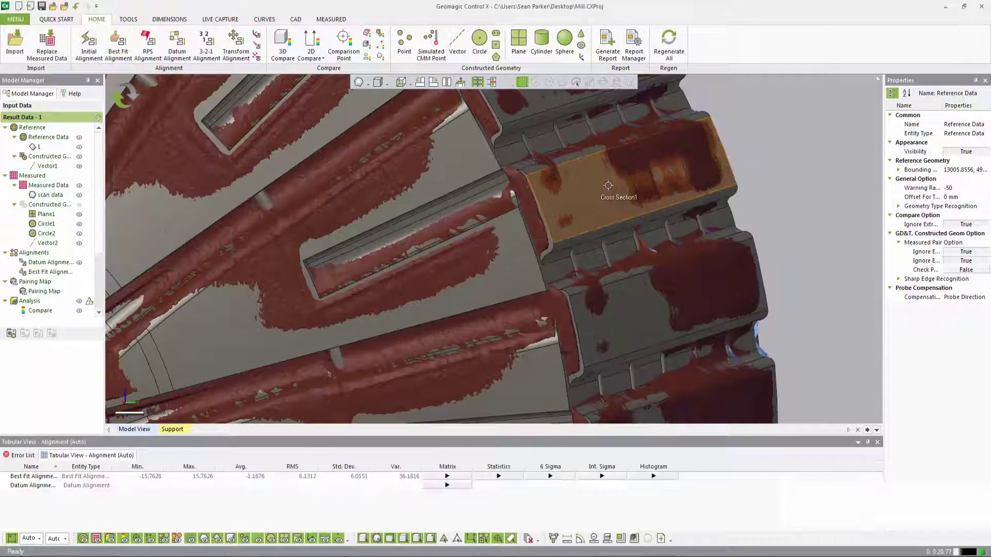
Step: Delete both existing cross sections, Cross Section2 and Cross Section1, from the analysis results
scroll(615, 270, "down", 5)
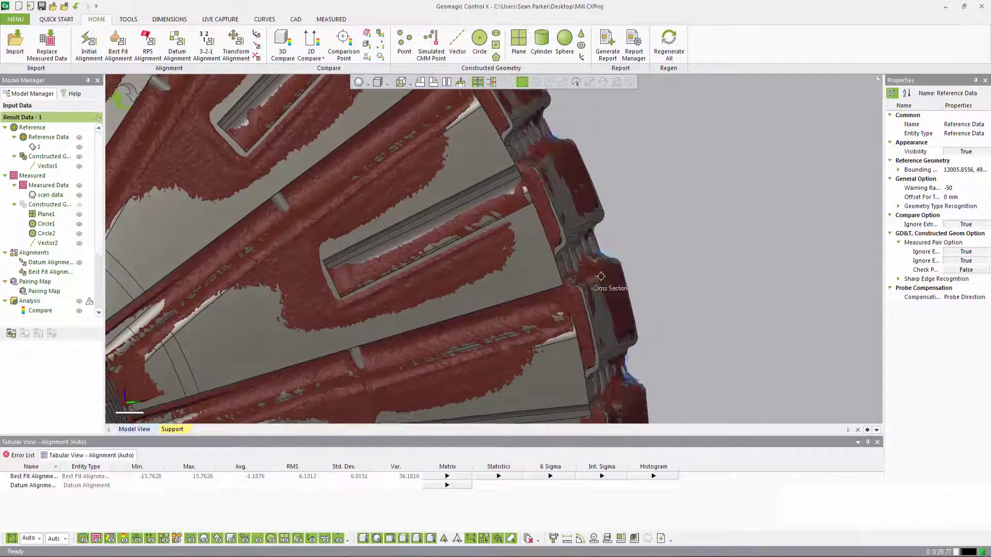
scroll(580, 271, "down", 10)
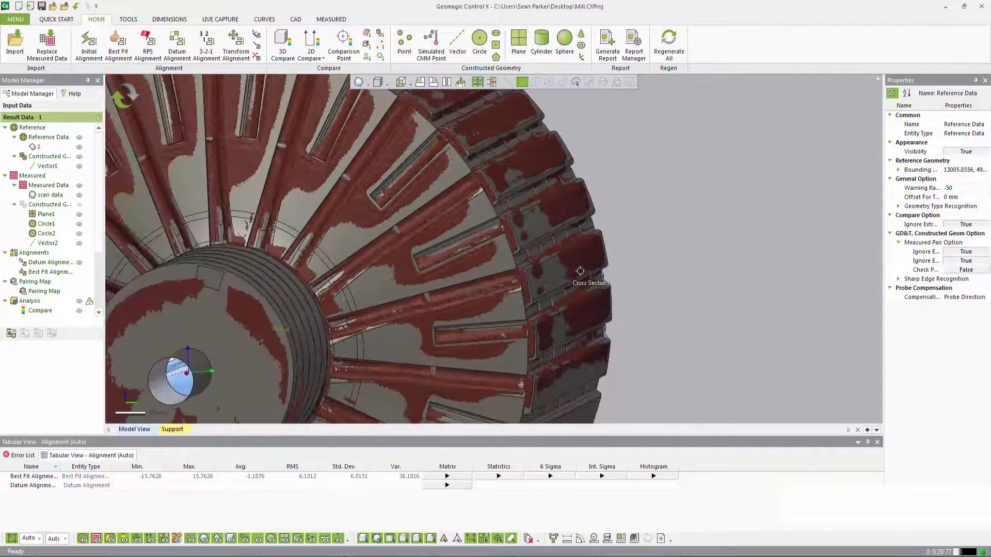
left_click_drag(101, 222, 54, 255)
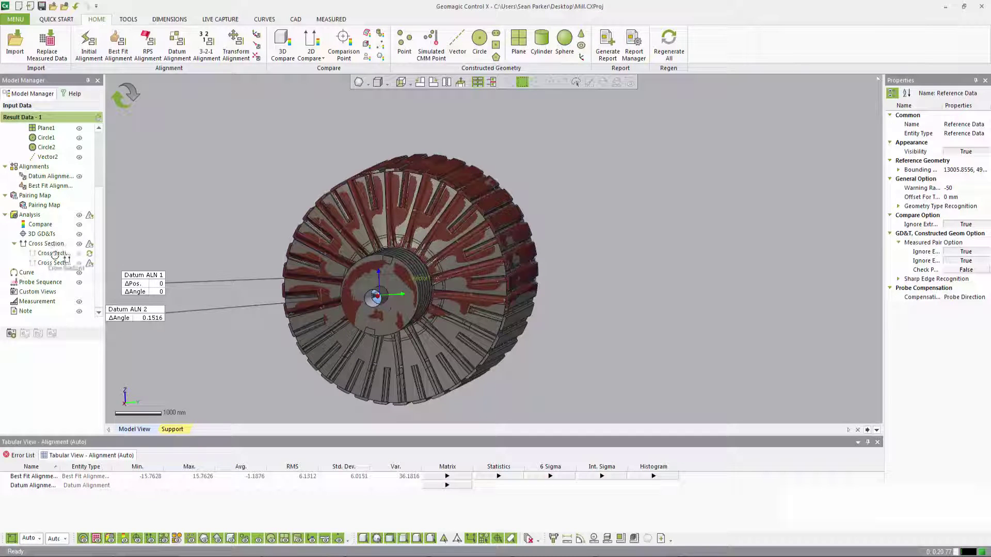
right_click(55, 255)
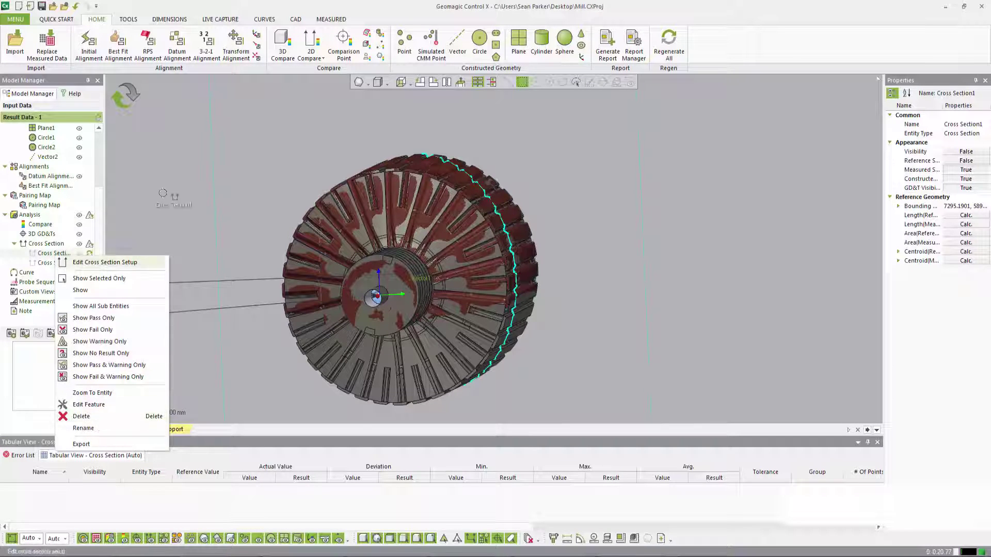
left_click(164, 178)
right_click(54, 263)
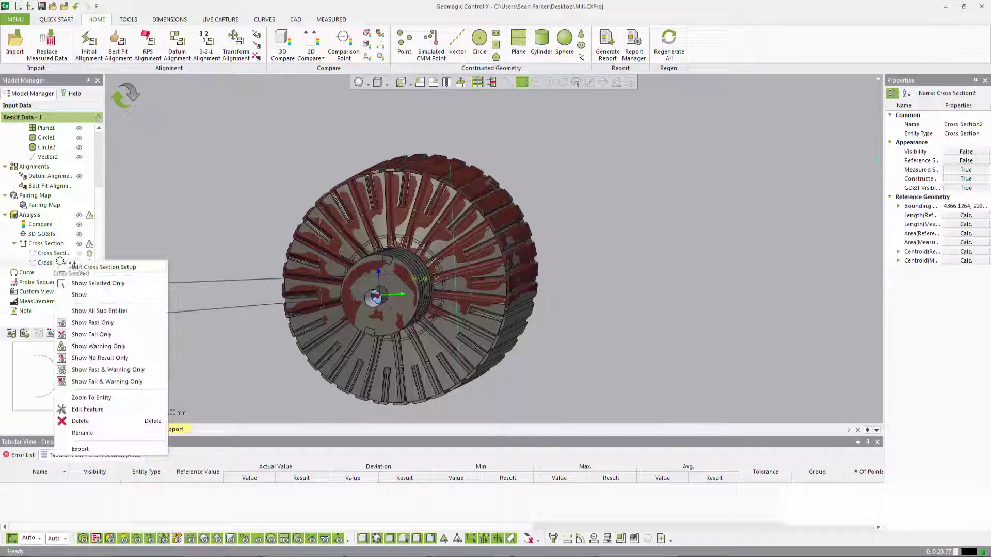
left_click(93, 425)
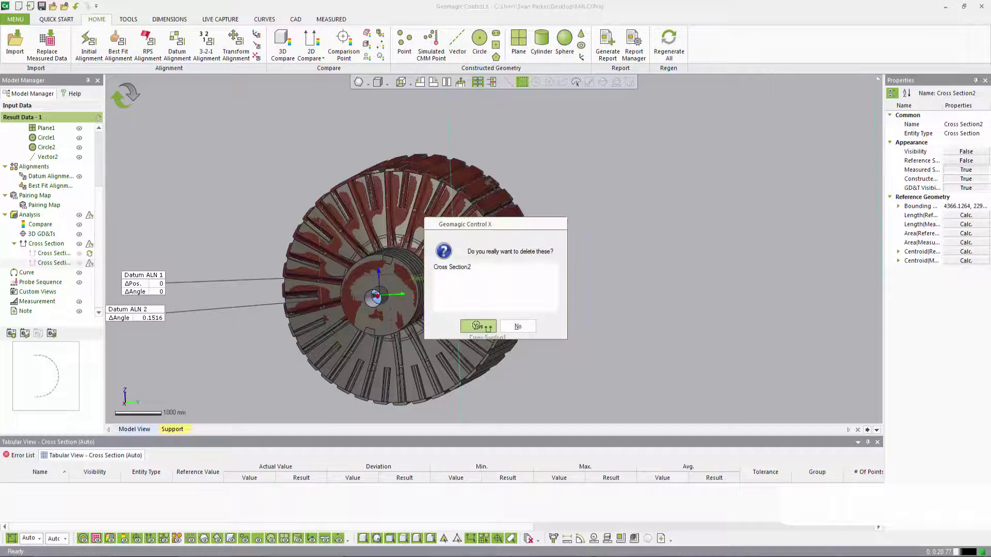
left_click(471, 325)
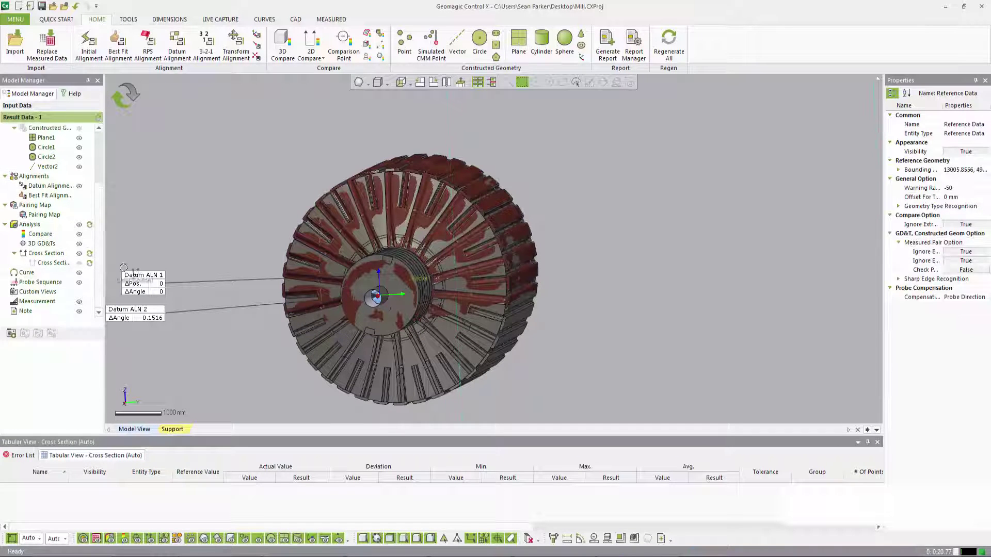
right_click(54, 264)
left_click(93, 427)
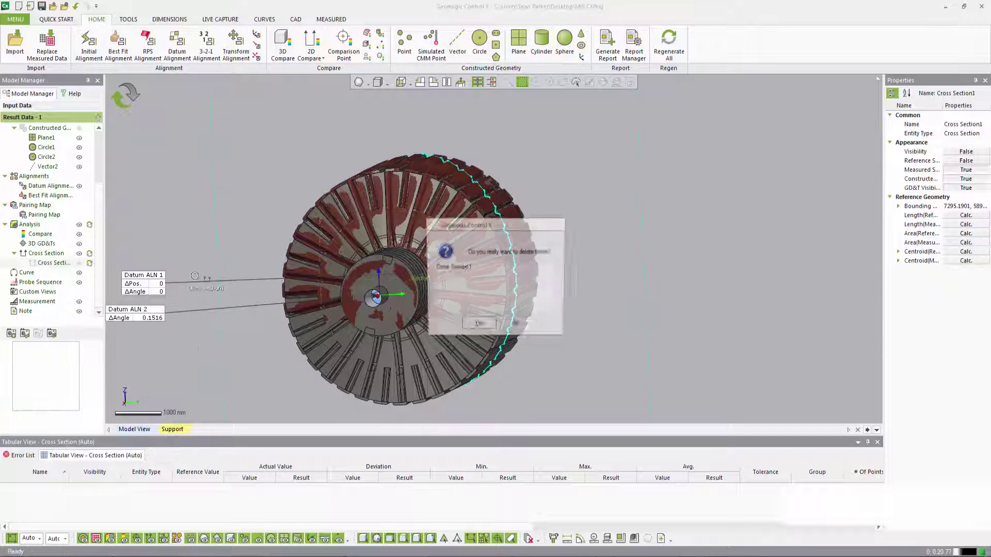
key("Return")
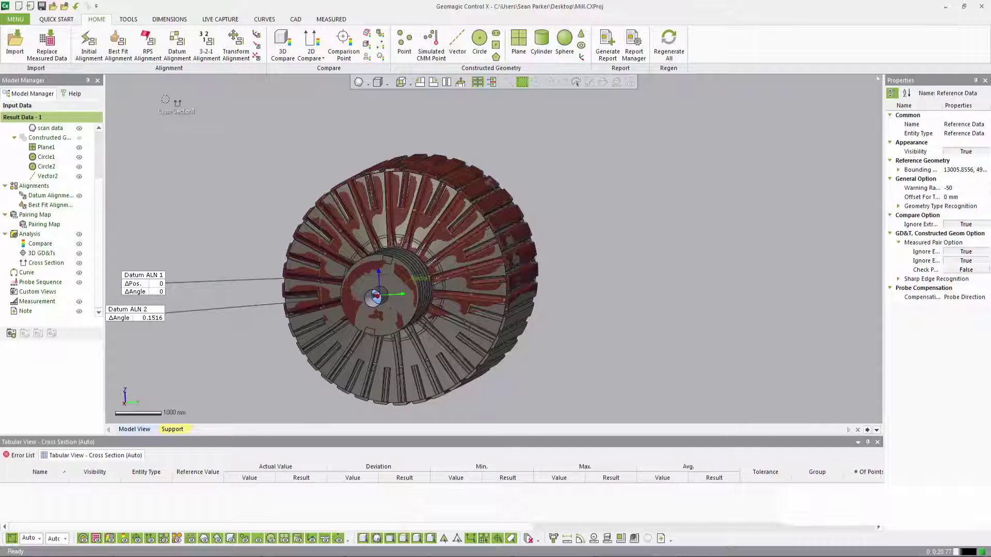
Step: Hide the datum alignment annotations and calculate a 2D Compare on a section offset 4250 mm from Plane X through the drum
right_click_drag(182, 133, 433, 162)
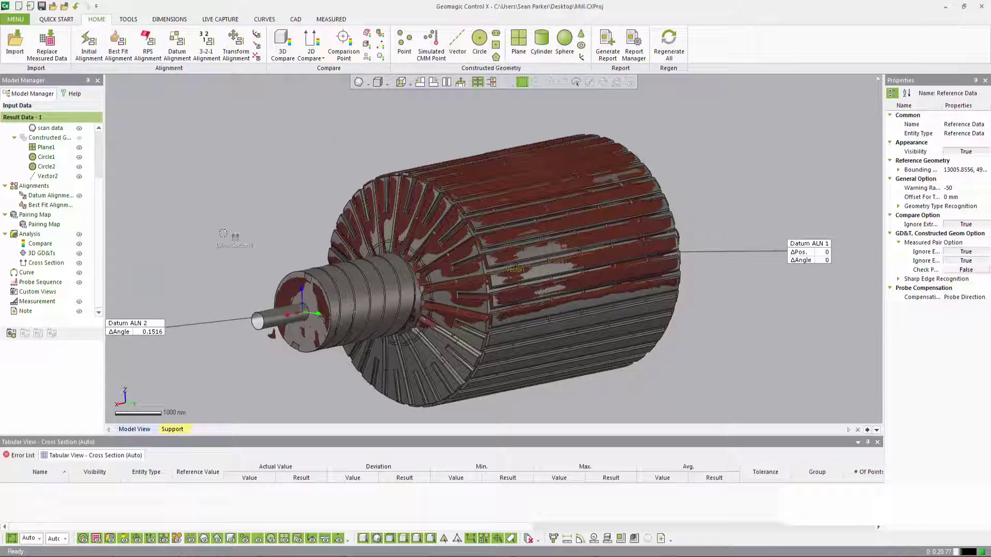
left_click(80, 196)
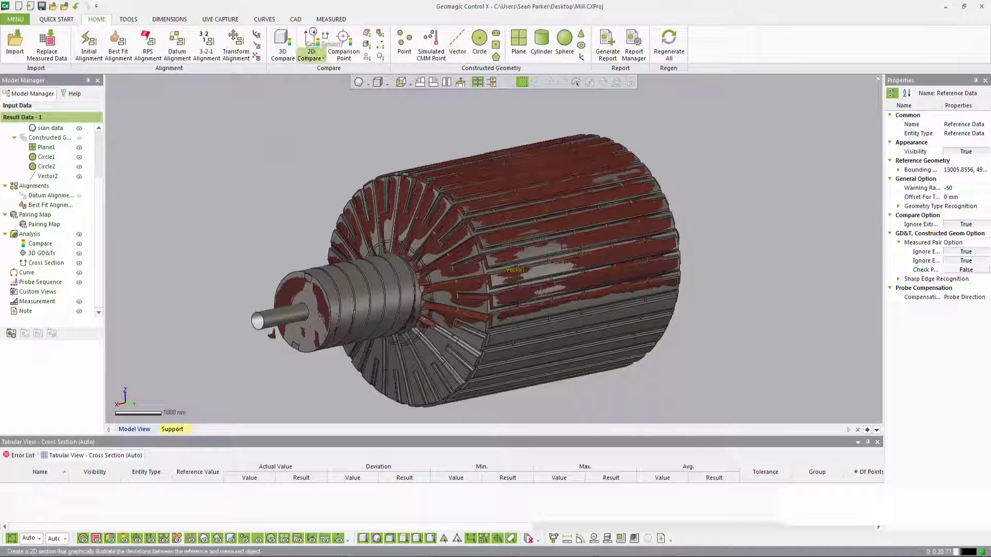
left_click(312, 42)
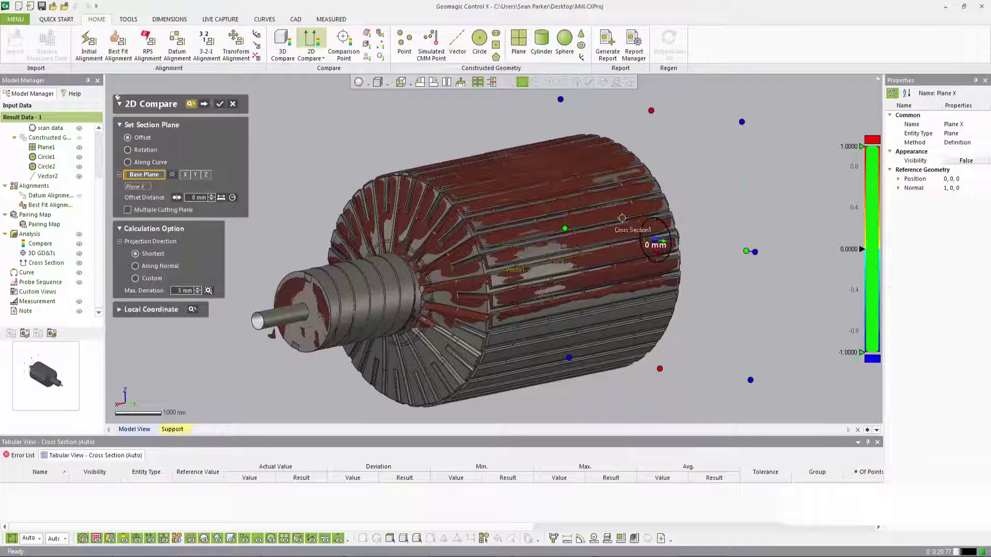
left_click_drag(624, 239, 515, 265)
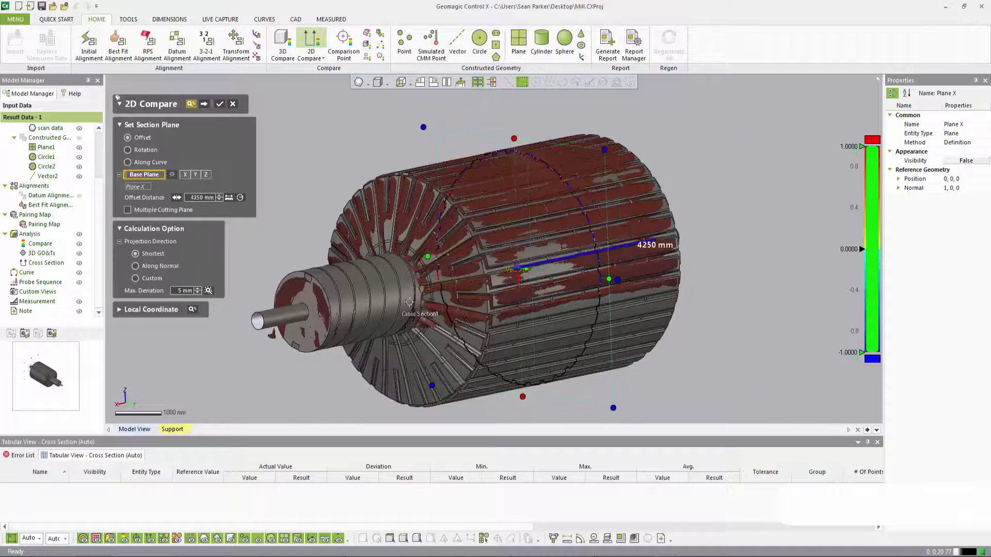
left_click(203, 104)
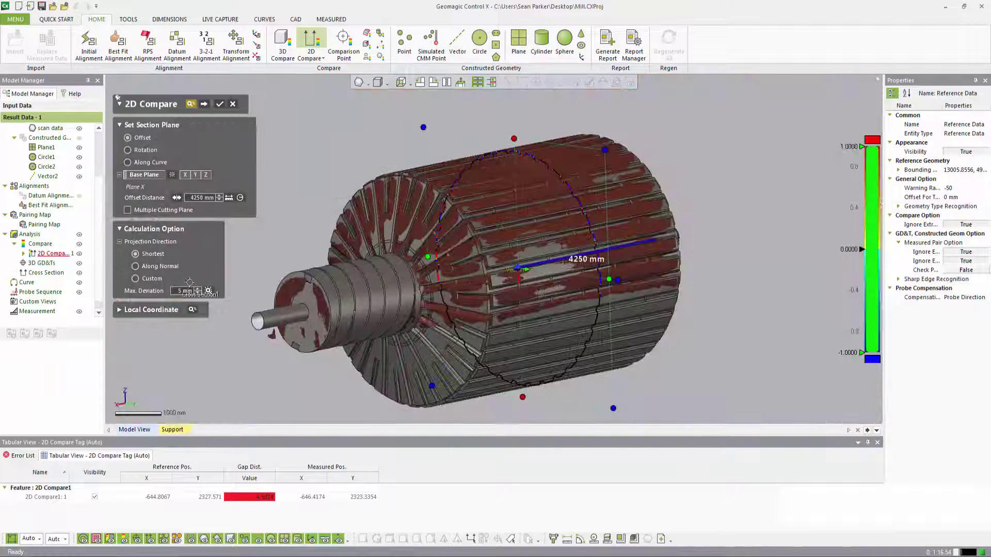
Step: Set the 2D Compare's maximum deviation to 50 mm and recalculate the section deviations
left_click(185, 290)
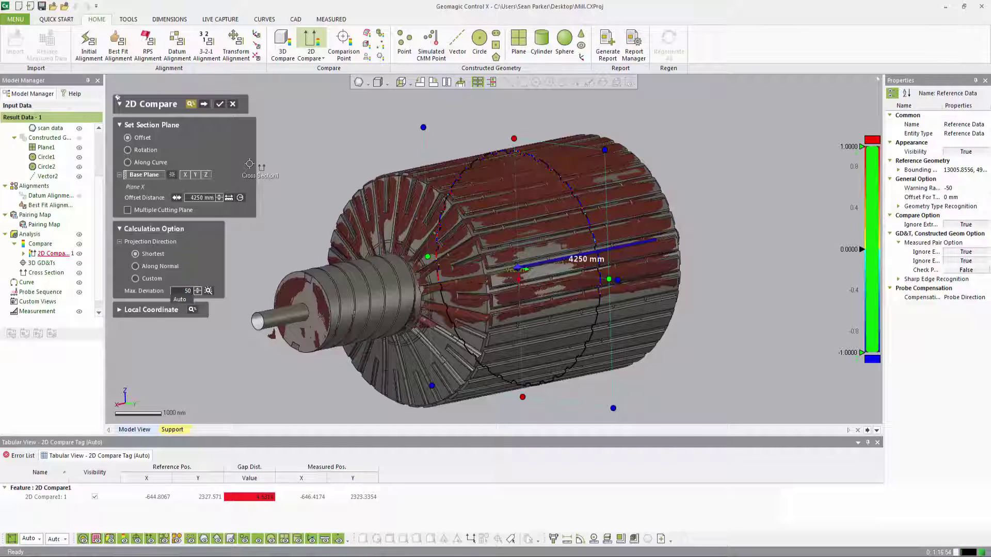
key("Return")
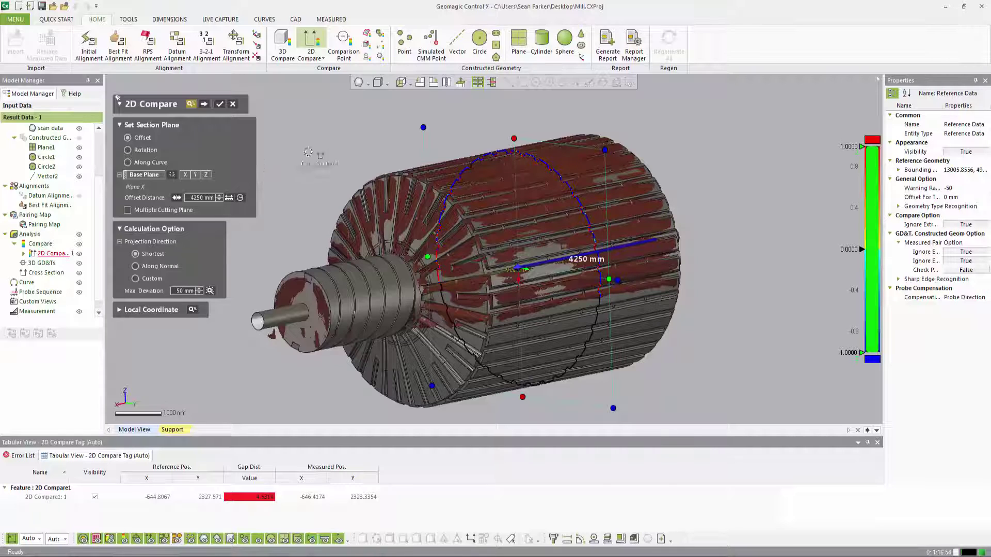
scroll(603, 222, "up", 10)
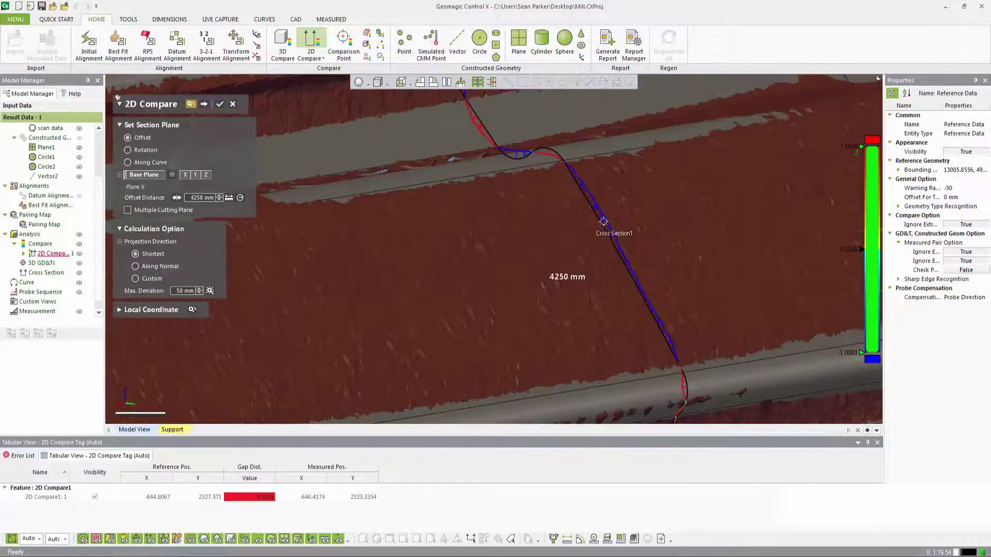
scroll(603, 222, "up", 2)
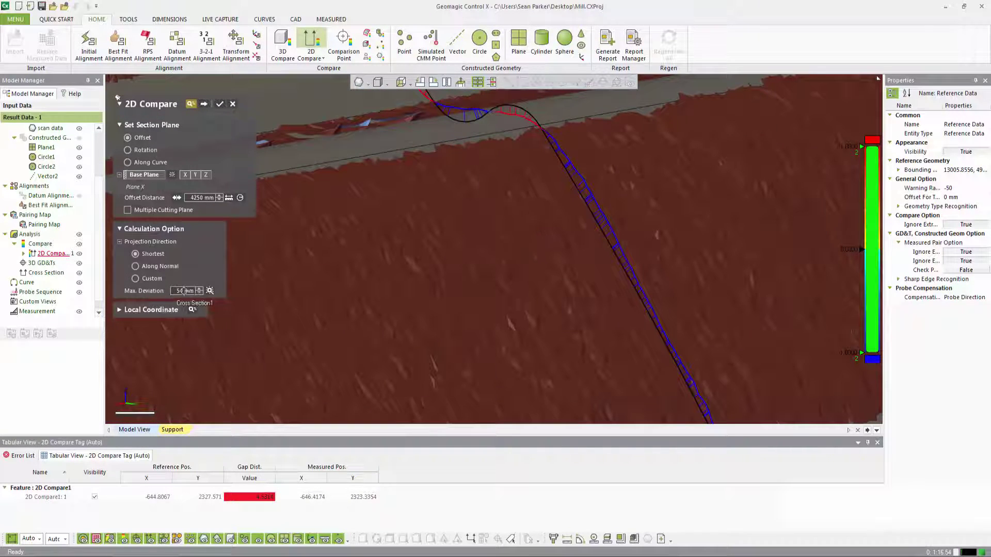
key("Return")
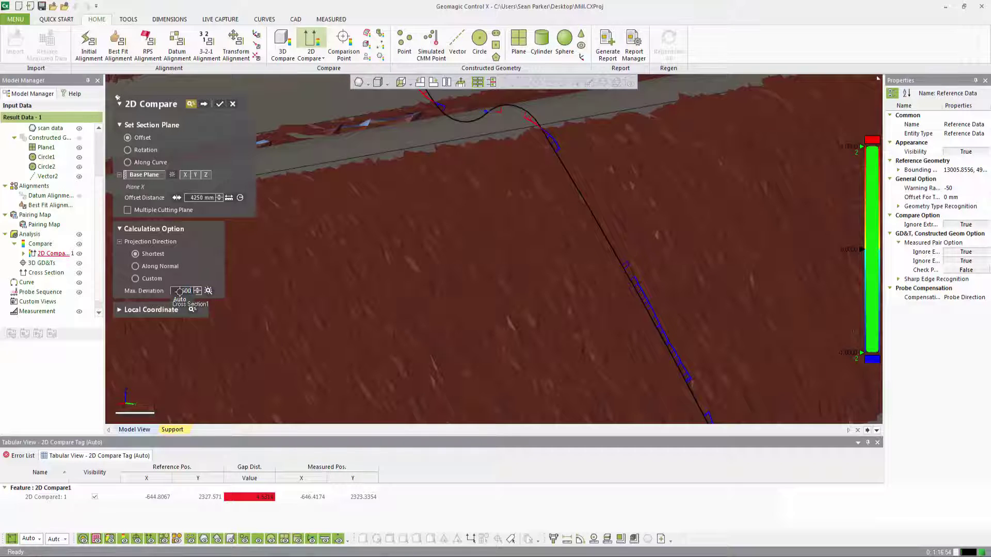
key("Return")
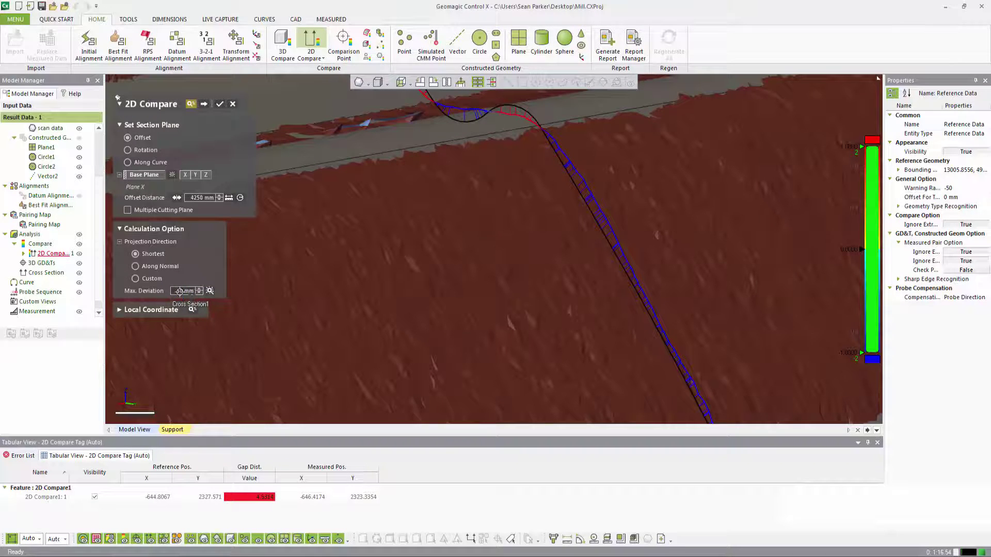
right_click_drag(555, 265, 500, 259)
right_click_drag(581, 275, 630, 244)
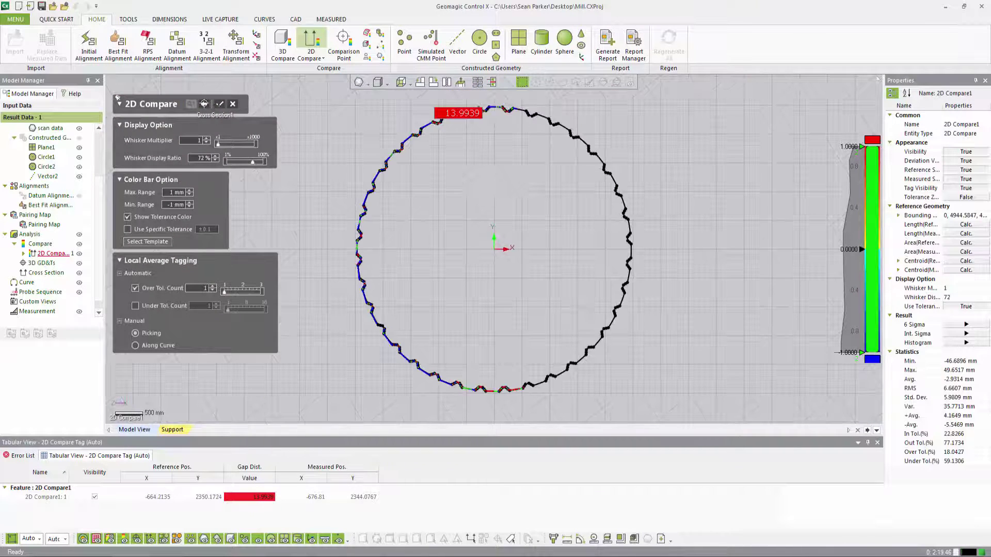
Step: Turn off automatic over-tolerance tagging and manually tag the section deviations on ribs along the bottom of the drum profile
left_click(136, 288)
scroll(519, 216, "up", 5)
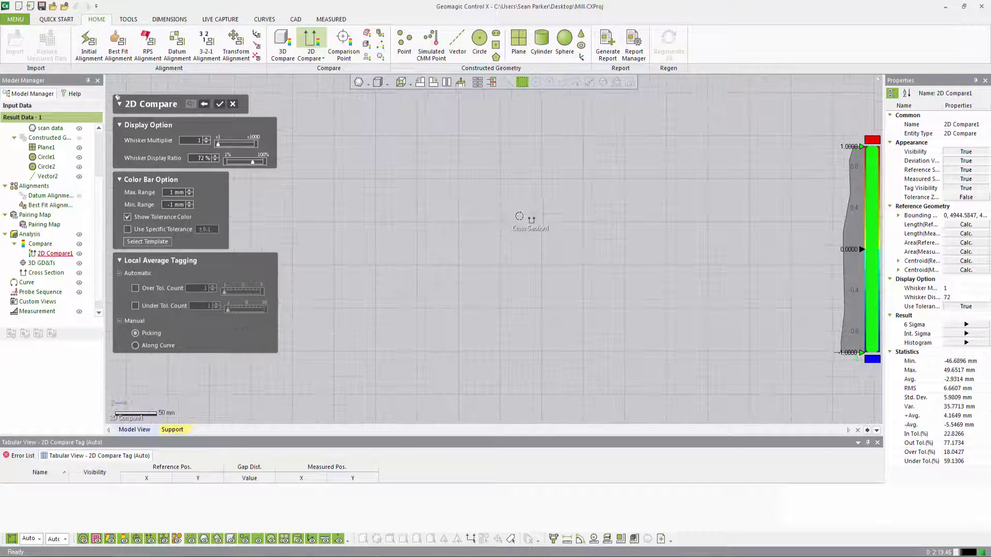
scroll(519, 216, "down", 6)
scroll(489, 332, "up", 10)
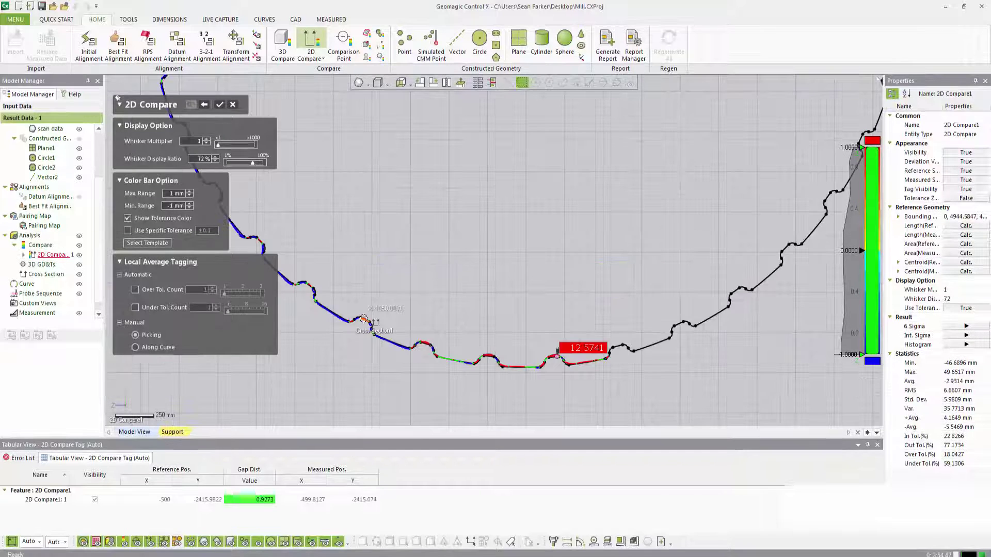
left_click(367, 316)
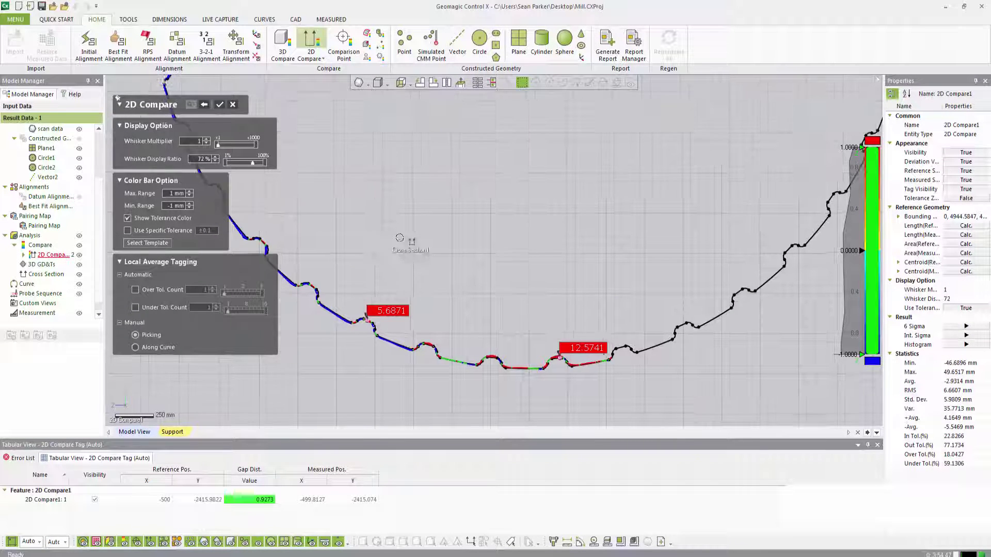
Step: Tag the deviations on two more ribs higher up the lower-left arc of the drum section
right_click_drag(399, 238, 474, 326, "ctrl")
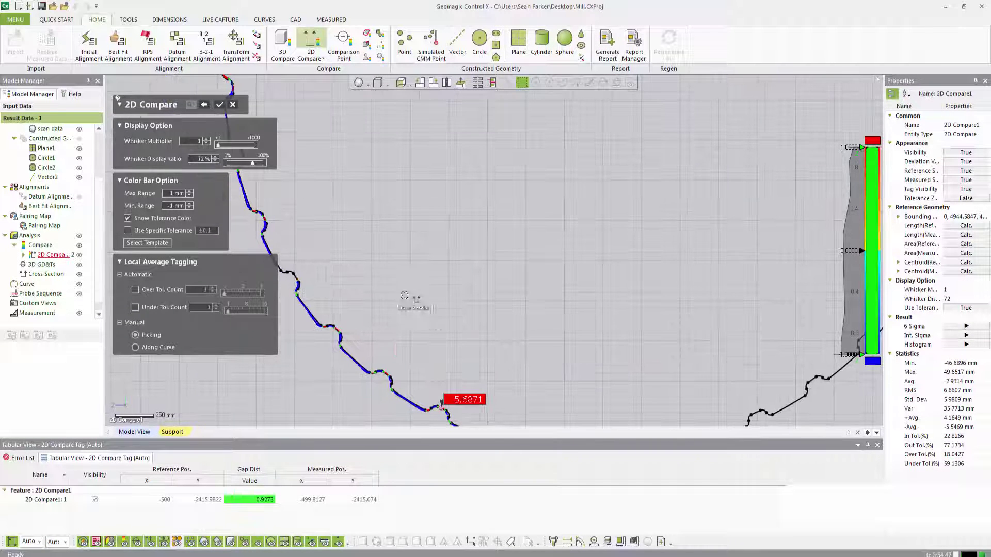
left_click(365, 307)
scroll(365, 308, "down", 3)
left_click(395, 223)
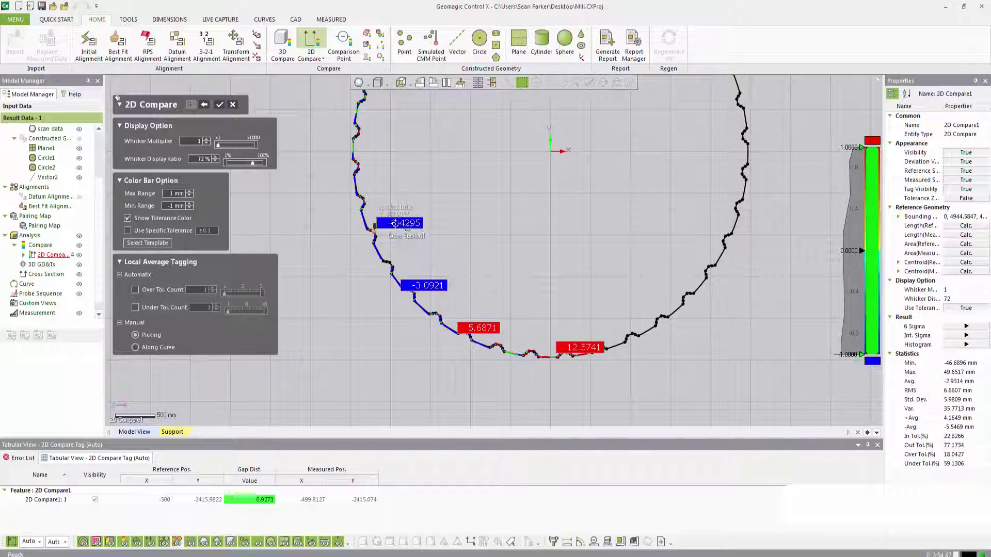
Step: Tag the deviations on one rib at the drum section's left side and one at the start of its upper-left arc
scroll(397, 222, "up", 5)
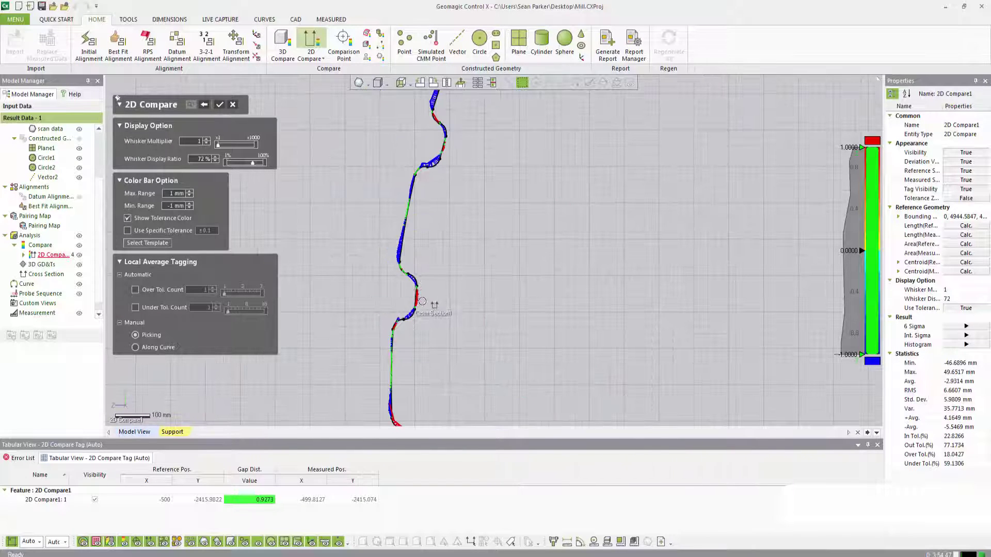
scroll(491, 269, "down", 4)
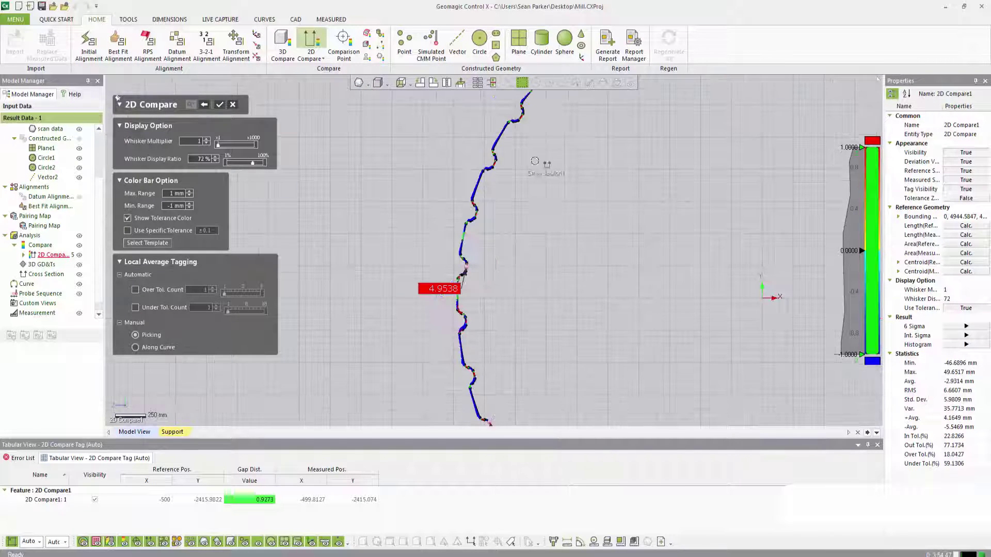
scroll(546, 130, "up", 3)
left_click(465, 221)
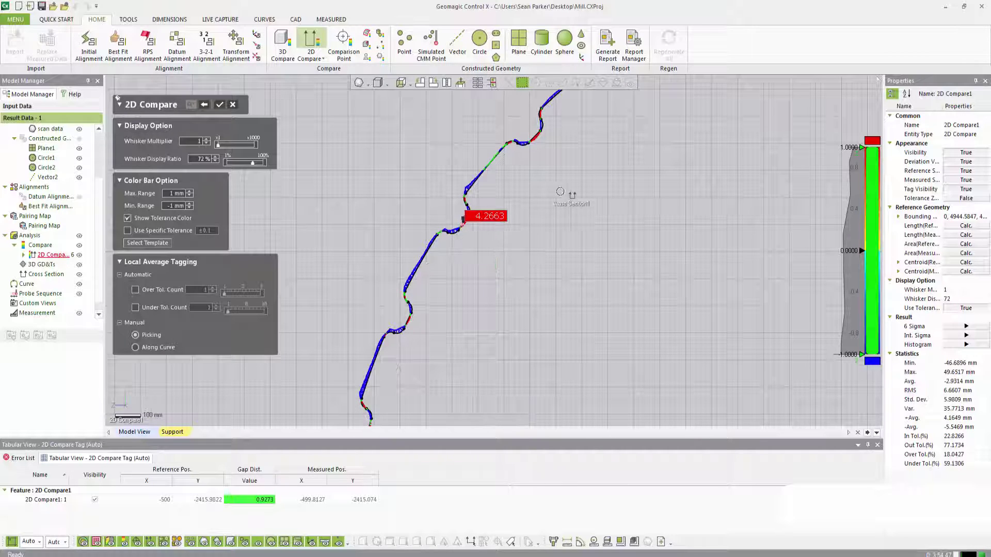
Step: Tag the deviations on five successive ribs along the upper-left arc and top of the drum section
scroll(586, 188, "down", 4)
scroll(556, 157, "up", 4)
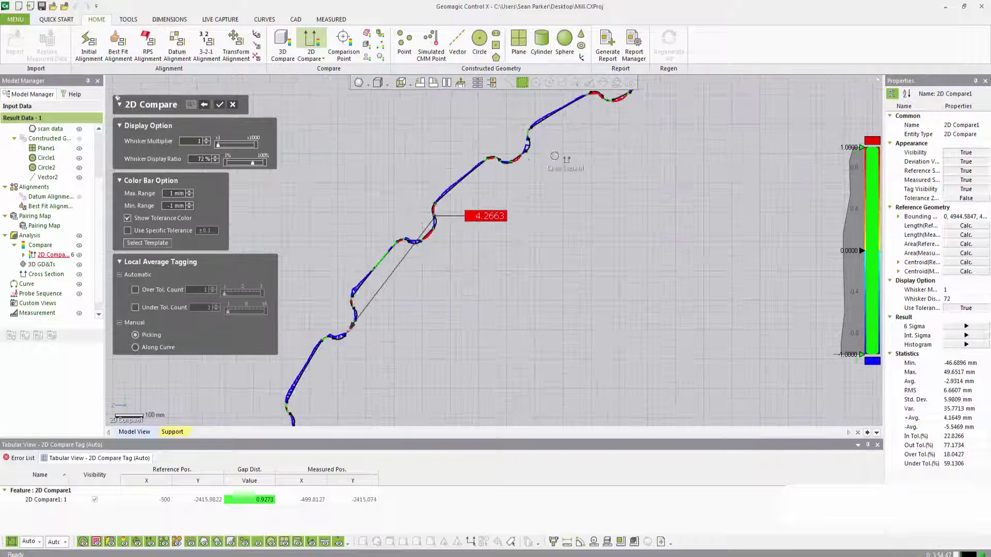
left_click(519, 152)
left_click(621, 97)
scroll(588, 278, "down", 4)
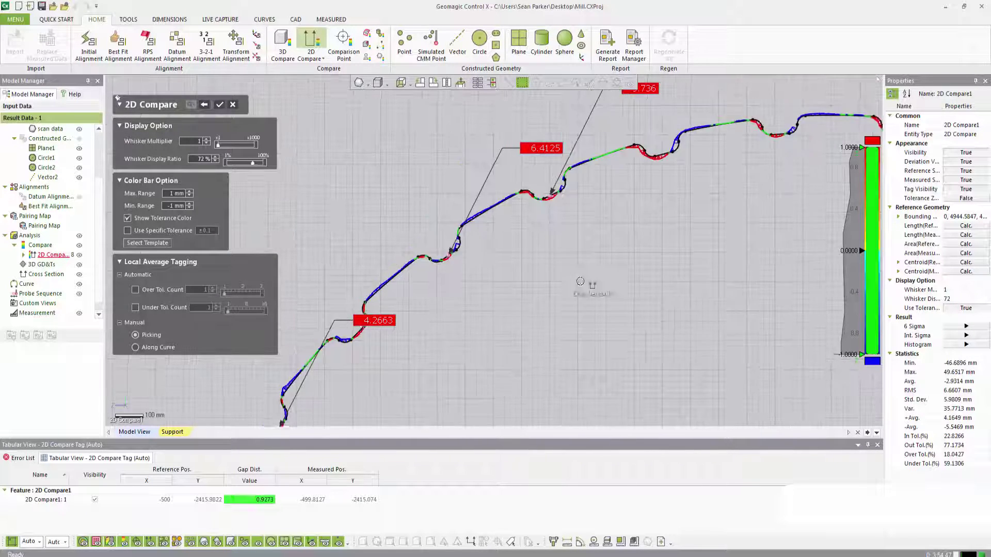
scroll(653, 221, "up", 4)
left_click(654, 220)
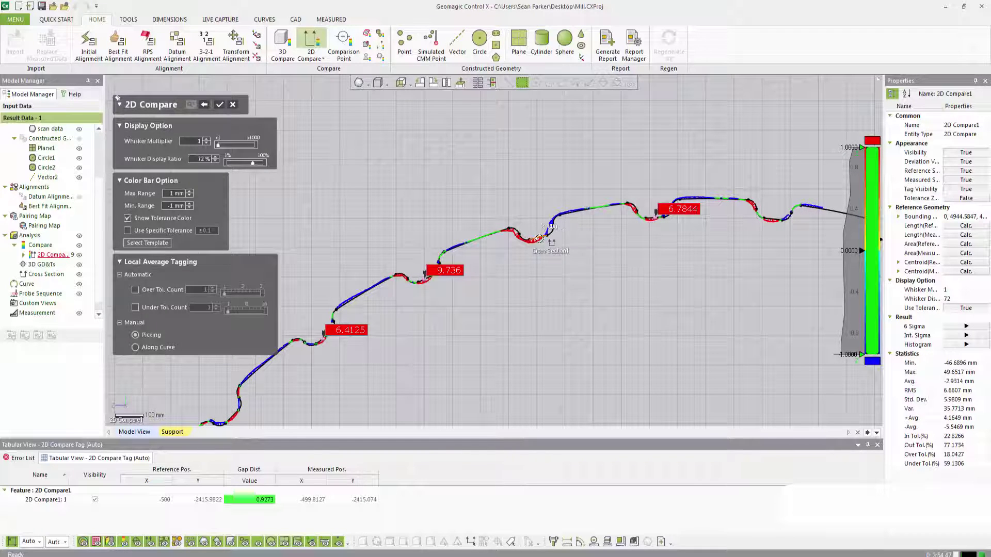
left_click(537, 236)
left_click(774, 219)
Step: Tag the deviations on three untagged ribs along the bottom and lower-left of the section, and accept the 2D Compare
middle_click_drag(765, 351, 640, 98)
middle_click_drag(659, 256, 706, 193)
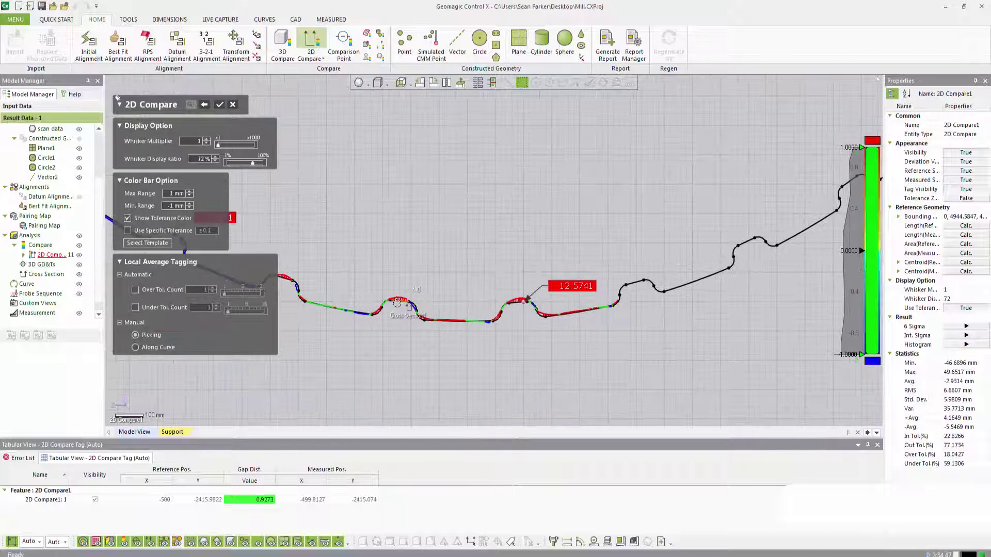
left_click(428, 308)
middle_click_drag(554, 266, 644, 297)
left_click(400, 318)
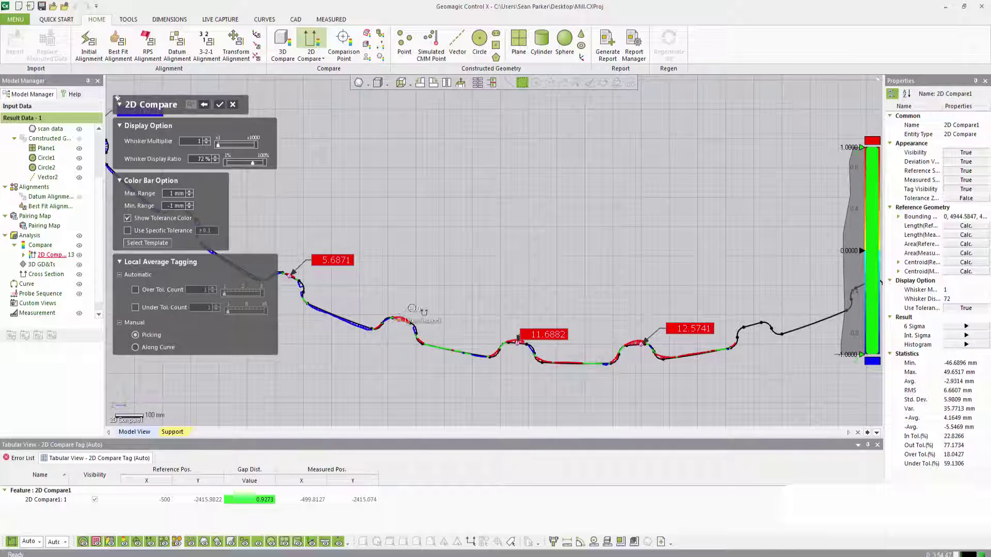
middle_click_drag(397, 269, 473, 287)
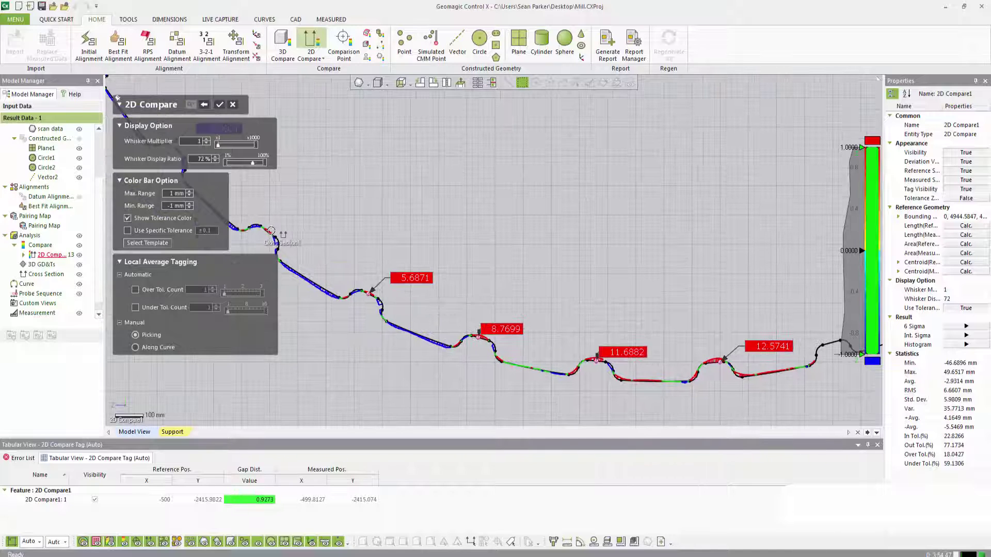
left_click(269, 230)
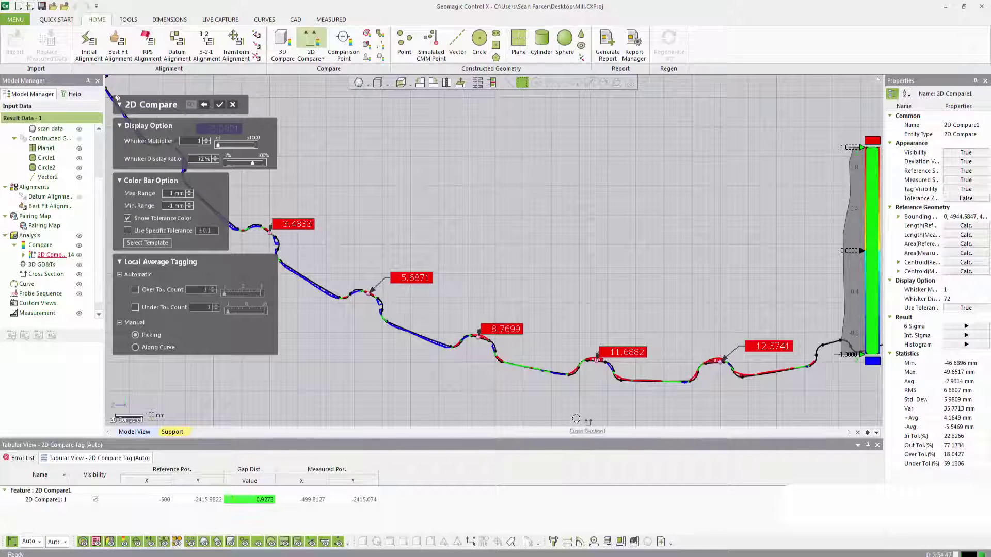
left_click(218, 104)
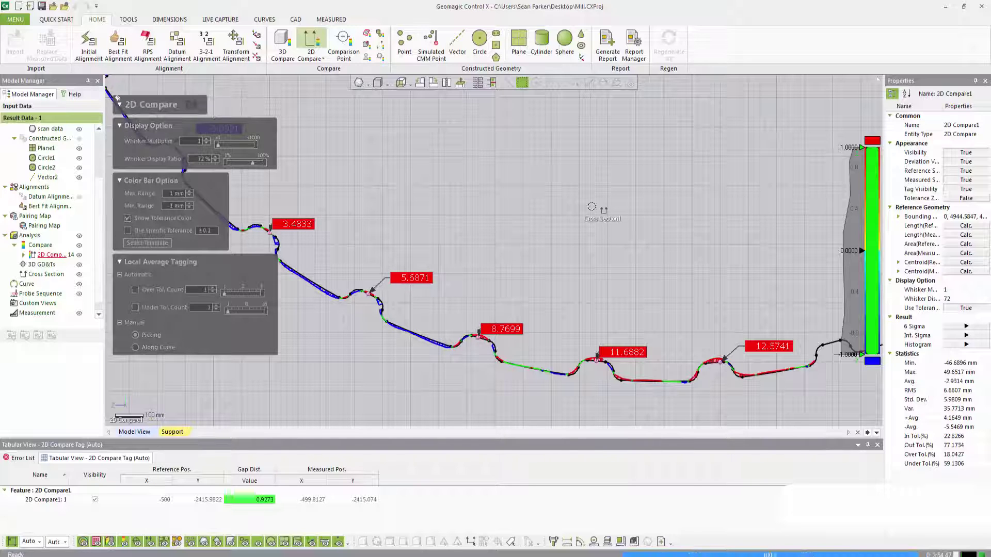